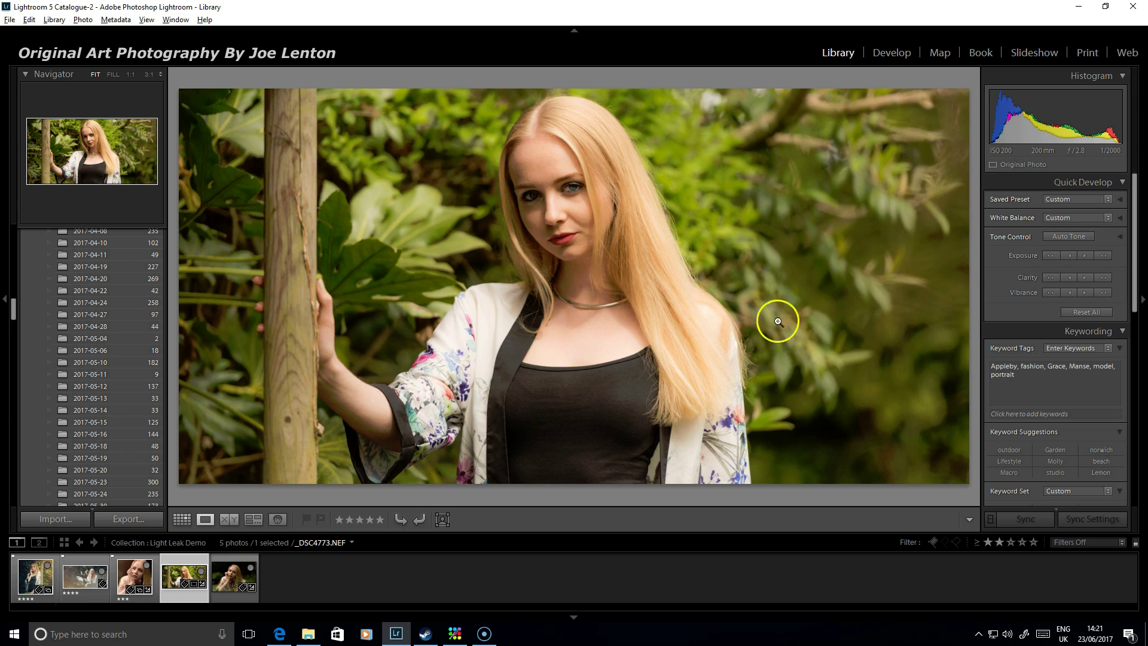
Open the portrait in the Develop module and add a diagonal graduated filter fading from the photo's right side across the model.
{"action": "left_click", "coordinate": [896, 55]}
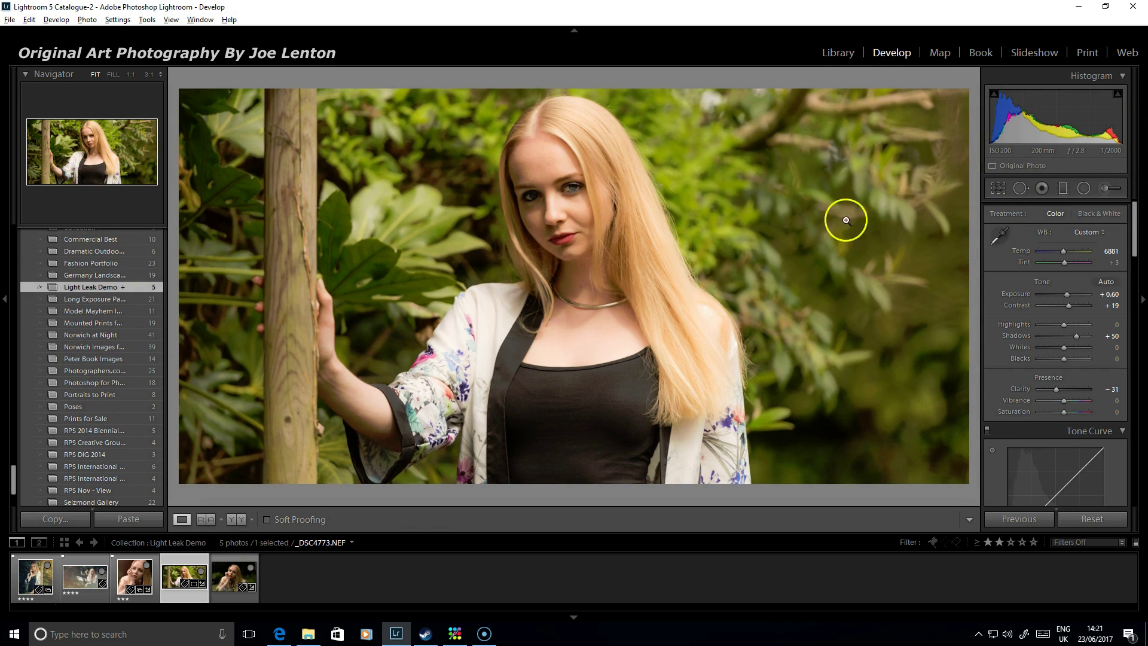
{"action": "left_click", "coordinate": [1064, 189]}
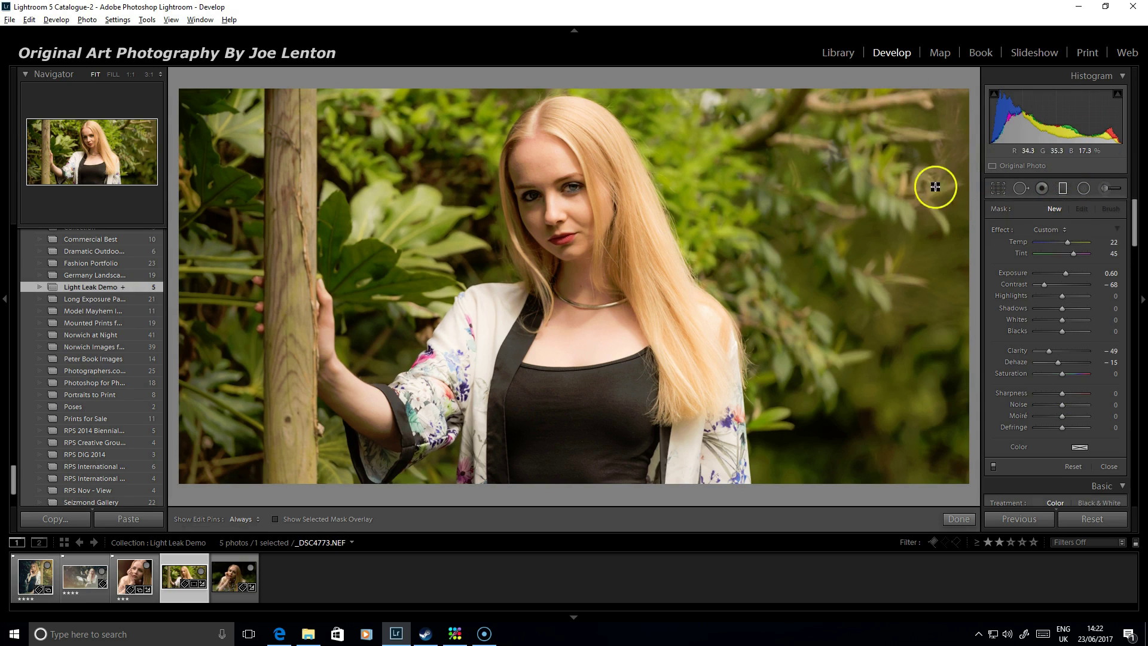
{"action": "left_click", "coordinate": [1042, 188]}
{"action": "left_click_drag", "start_coordinate": [832, 208], "coordinate": [581, 300]}
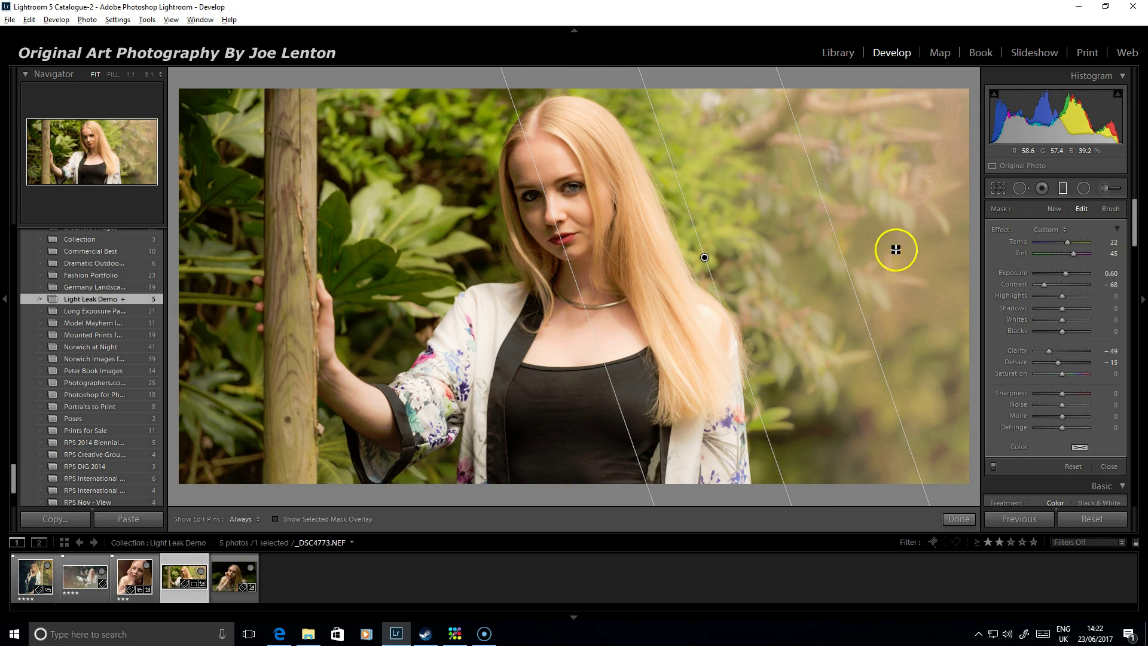
{"action": "left_click", "coordinate": [956, 518]}
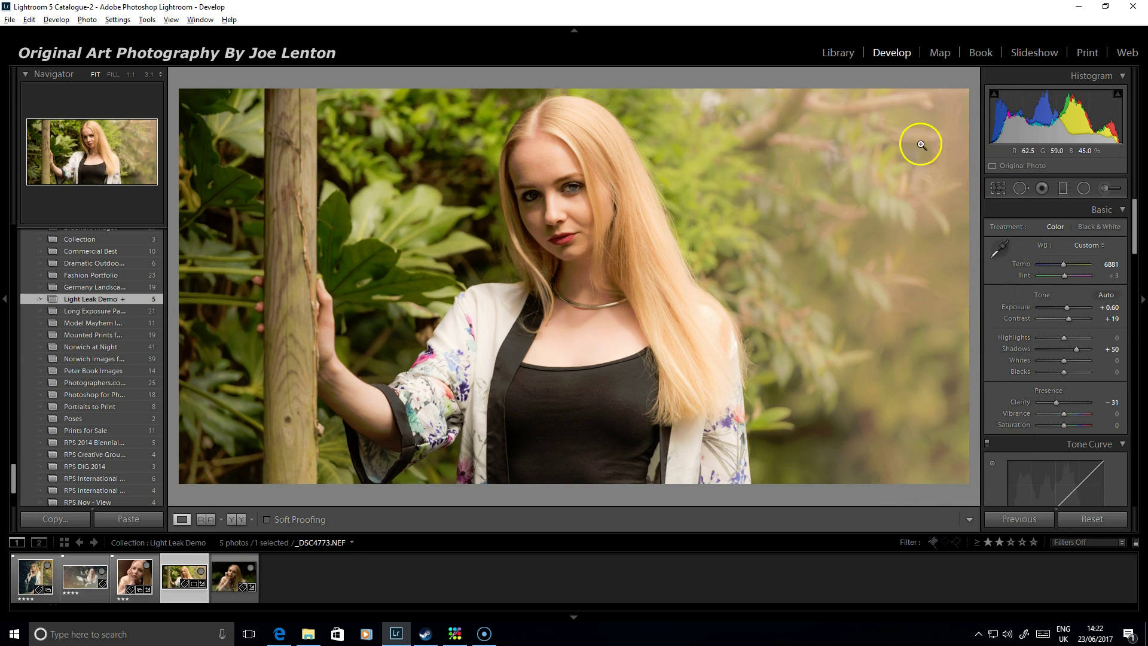
Reselect the graduated filter and adjust its colour, with Temp at 22 and Tint at 33.
{"action": "left_click", "coordinate": [1061, 187]}
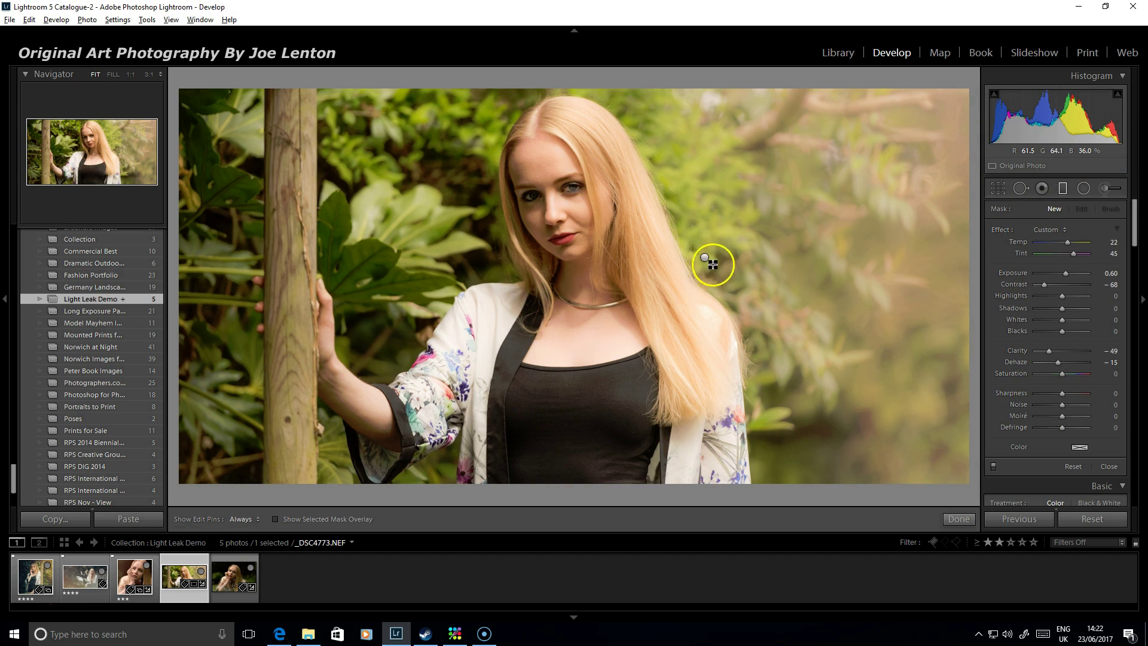
{"action": "left_click_drag", "start_coordinate": [705, 257], "coordinate": [828, 146]}
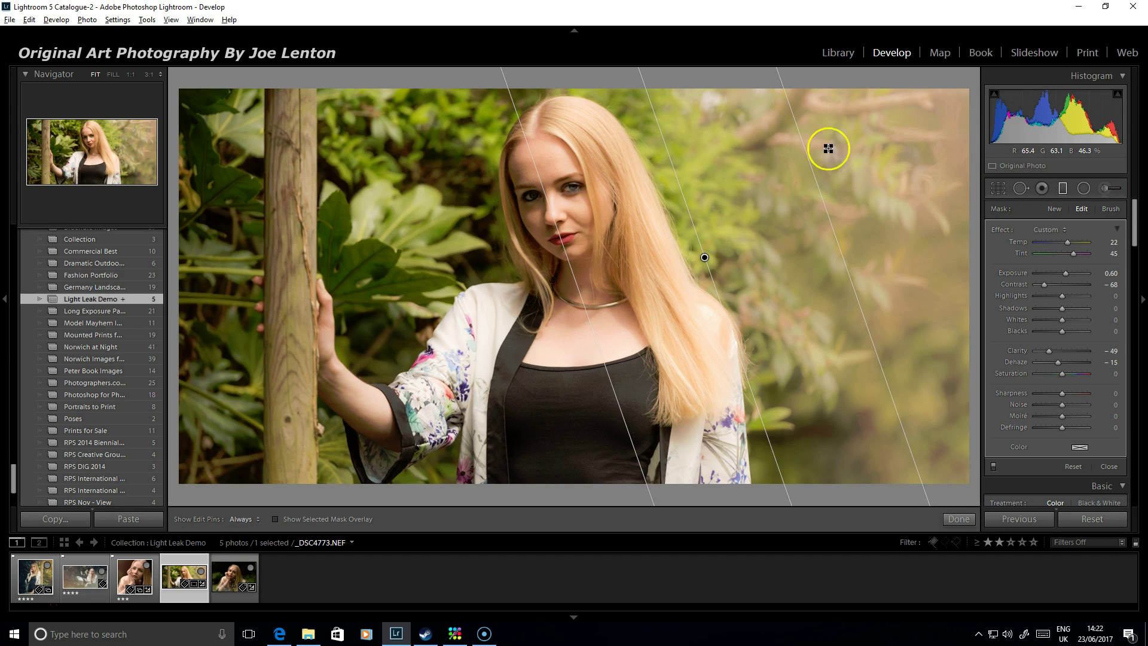
{"action": "double_click", "coordinate": [1069, 242]}
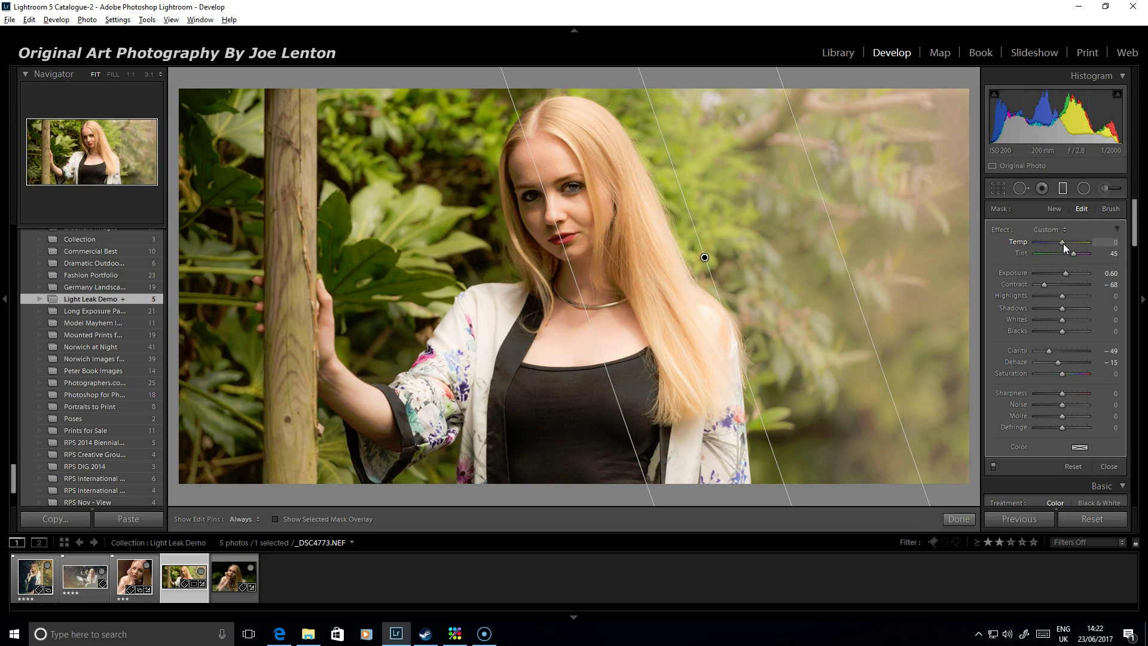
{"action": "left_click_drag", "start_coordinate": [1063, 243], "coordinate": [1072, 242]}
{"action": "left_click_drag", "start_coordinate": [1059, 251], "coordinate": [1069, 250]}
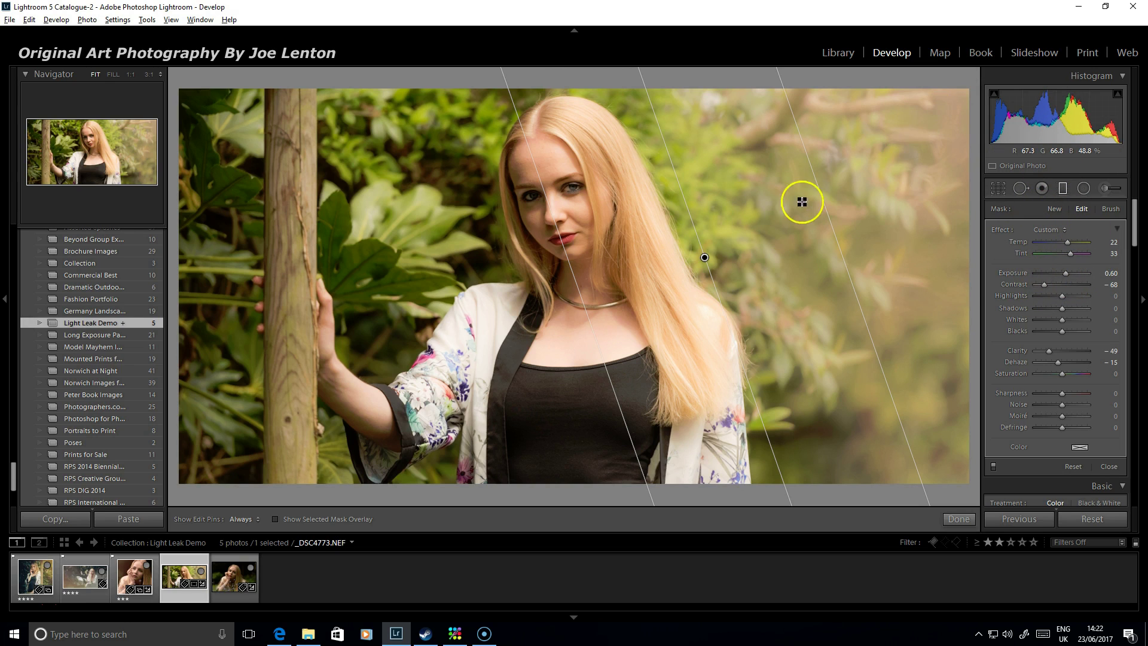
Try stronger and weaker contrast on the graduated filter, settling on Contrast -45 and Clarity -45.
{"action": "mouse_move", "coordinate": [1050, 282]}
{"action": "left_mouse_down"}
{"action": "mouse_move", "coordinate": [1067, 285]}
{"action": "mouse_move", "coordinate": [1040, 282]}
{"action": "left_mouse_up"}
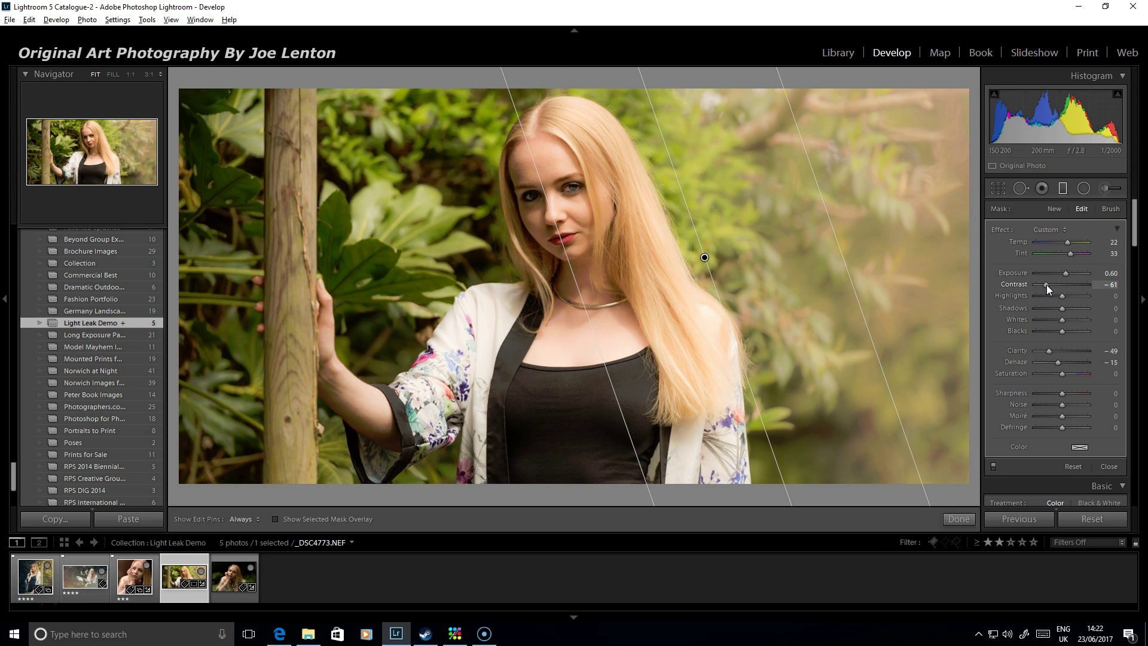
{"action": "left_click_drag", "start_coordinate": [1046, 285], "coordinate": [1070, 287]}
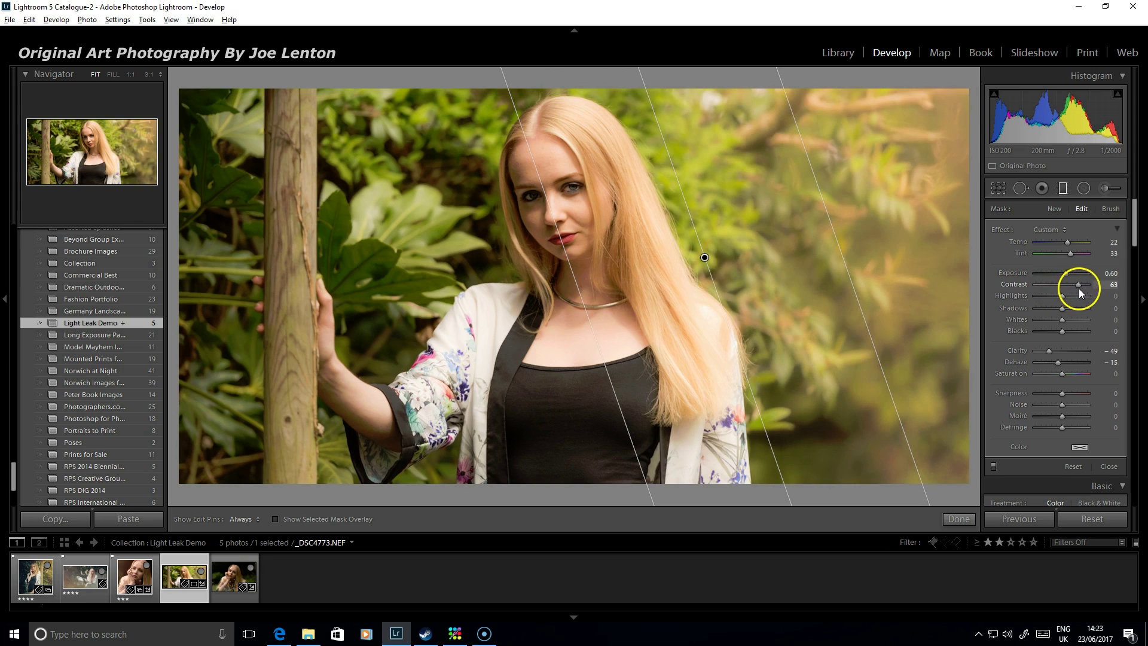
{"action": "left_click_drag", "start_coordinate": [1079, 288], "coordinate": [1050, 290]}
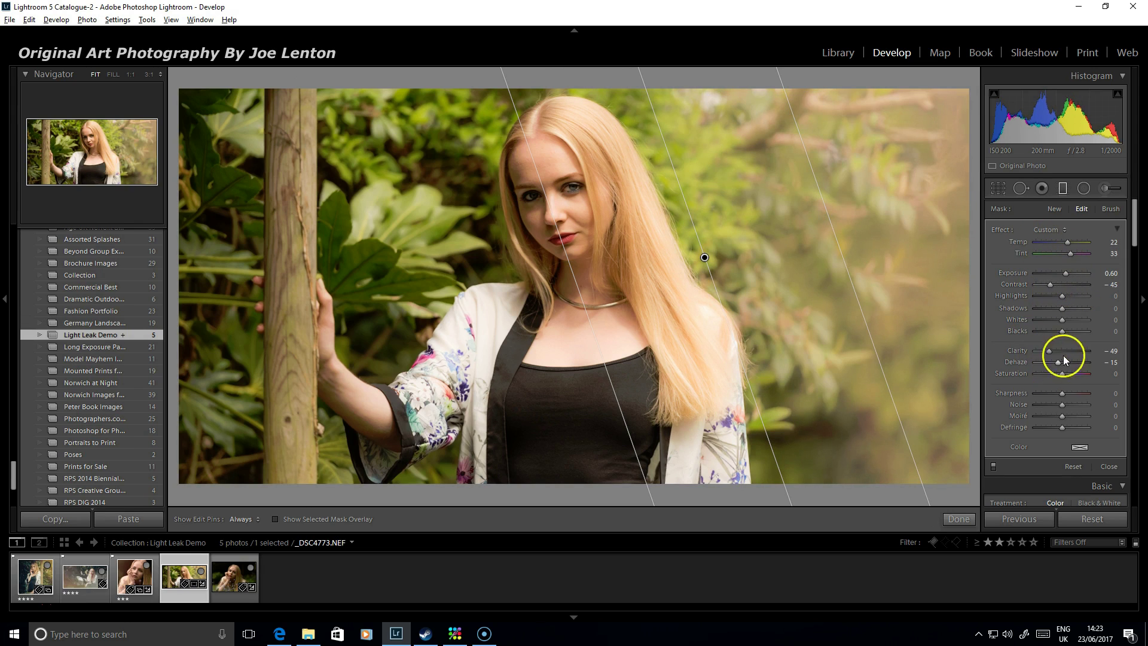
{"action": "mouse_move", "coordinate": [1050, 350]}
{"action": "left_mouse_down"}
{"action": "mouse_move", "coordinate": [1065, 347]}
{"action": "mouse_move", "coordinate": [1044, 350]}
{"action": "left_mouse_up"}
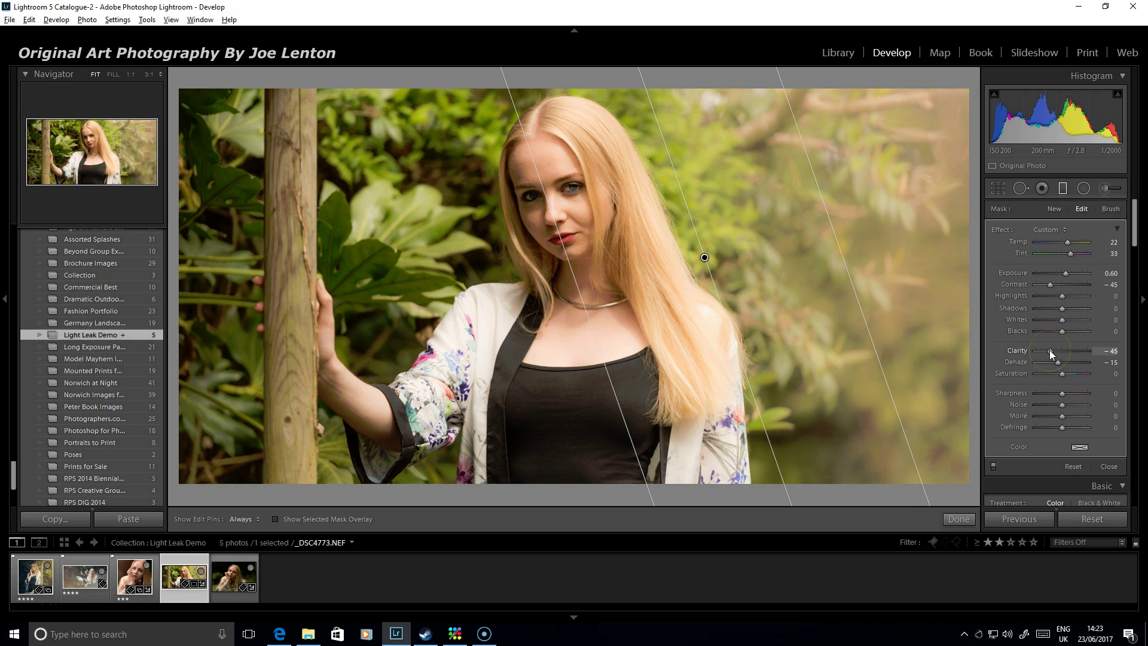
Try a Dehaze value of about 3 on the graduated filter and undo the change.
{"action": "left_click", "coordinate": [1066, 363]}
{"action": "left_click_drag", "start_coordinate": [1057, 361], "coordinate": [1063, 361]}
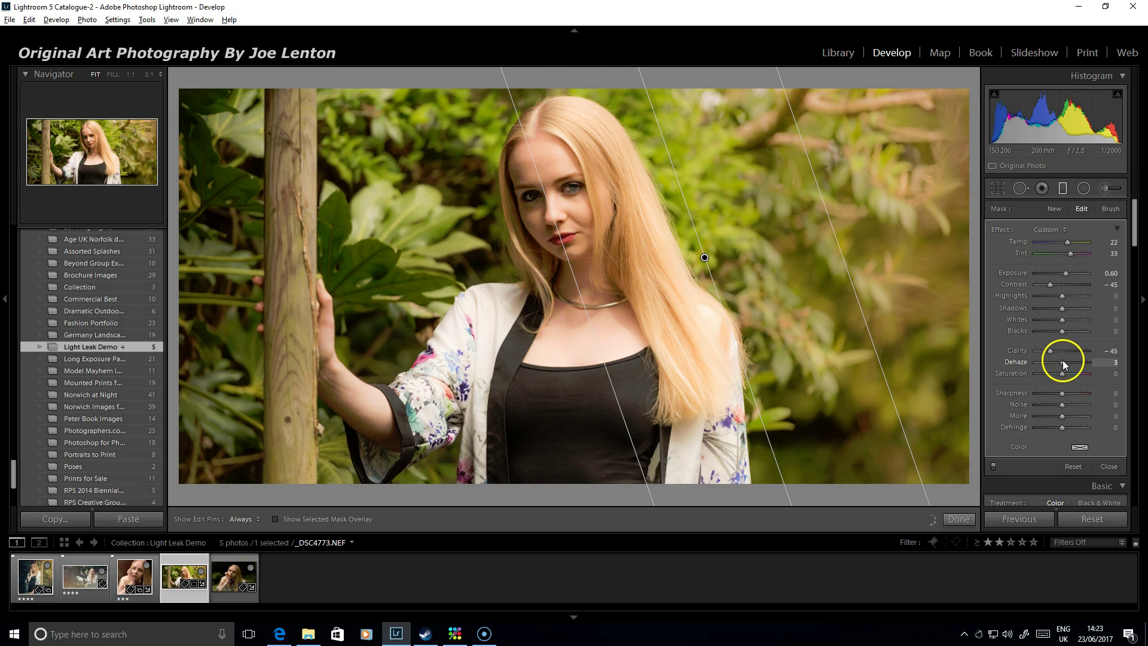
{"action": "left_click_drag", "start_coordinate": [1063, 362], "coordinate": [1065, 400]}
{"action": "key", "text": "ctrl+z"}
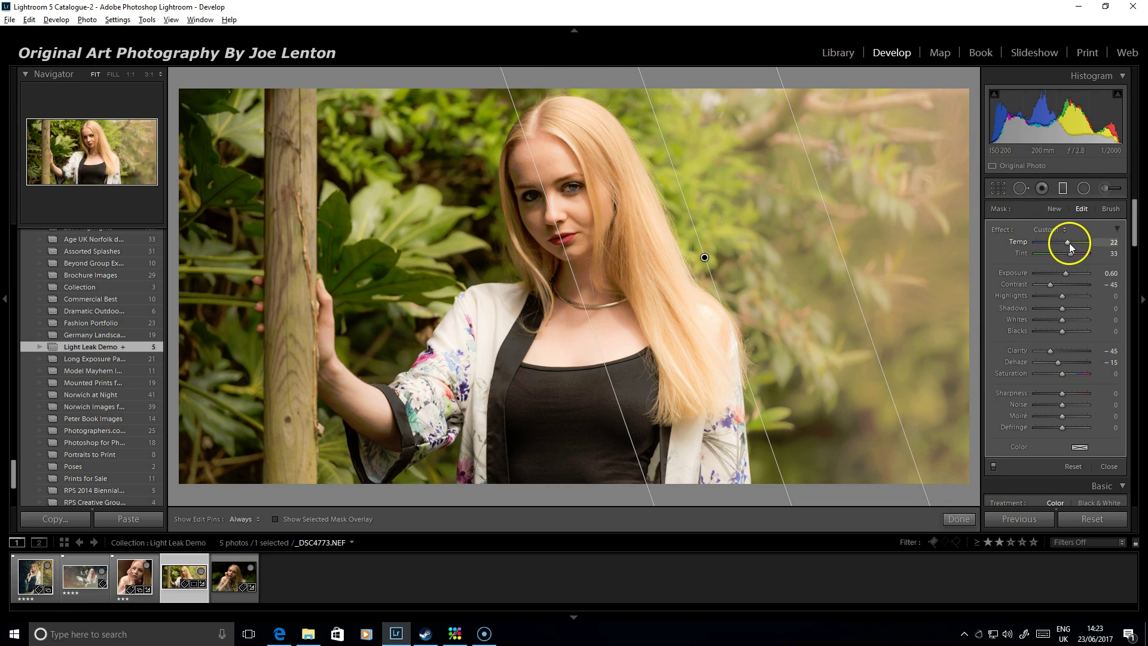
Set the graduated filter's Temp to 100 and Tint to 10, and try a reduced exposure before undoing it.
{"action": "left_click_drag", "start_coordinate": [1069, 243], "coordinate": [1086, 246]}
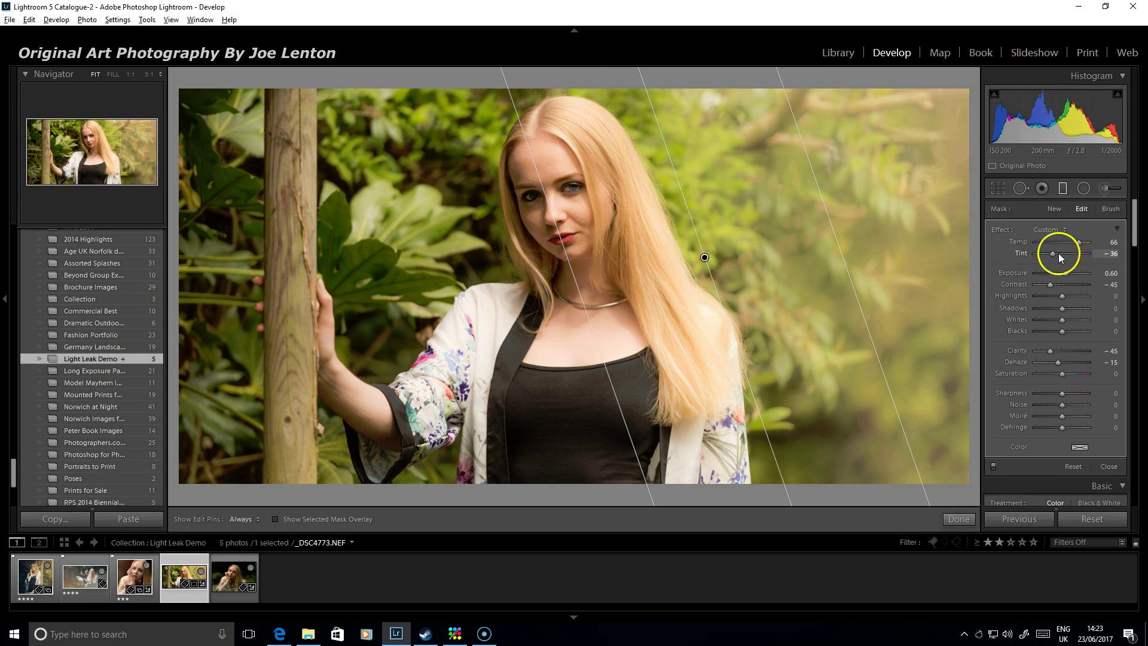
{"action": "left_click_drag", "start_coordinate": [1067, 254], "coordinate": [1066, 254]}
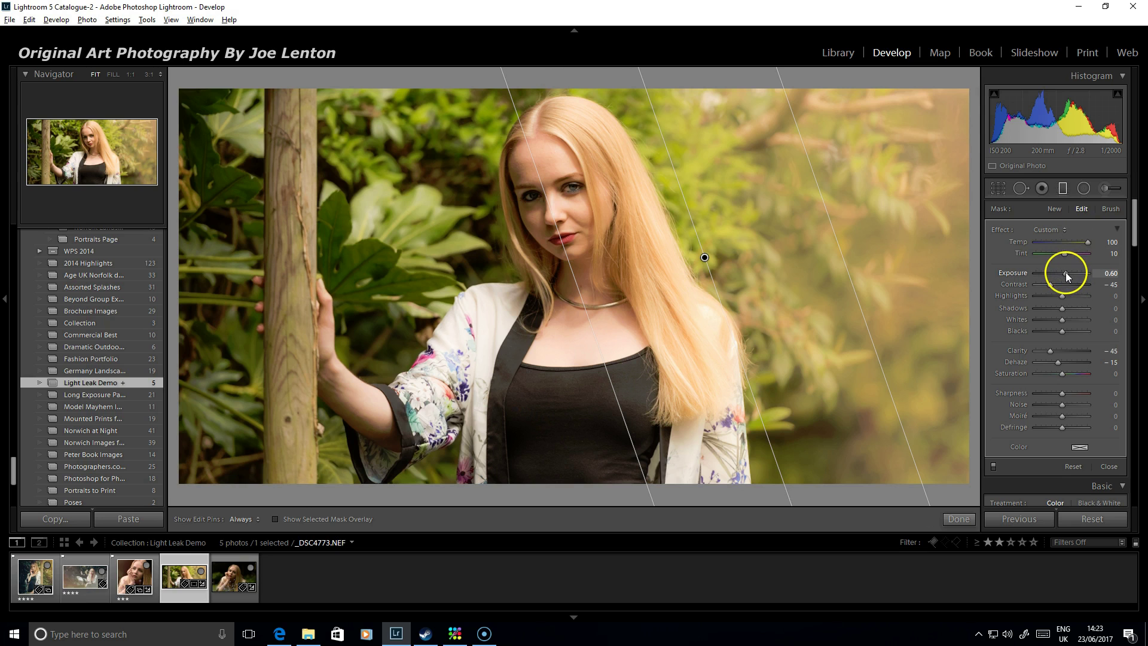
{"action": "mouse_move", "coordinate": [1067, 273]}
{"action": "left_mouse_down"}
{"action": "mouse_move", "coordinate": [1078, 274]}
{"action": "mouse_move", "coordinate": [1065, 272]}
{"action": "left_mouse_up"}
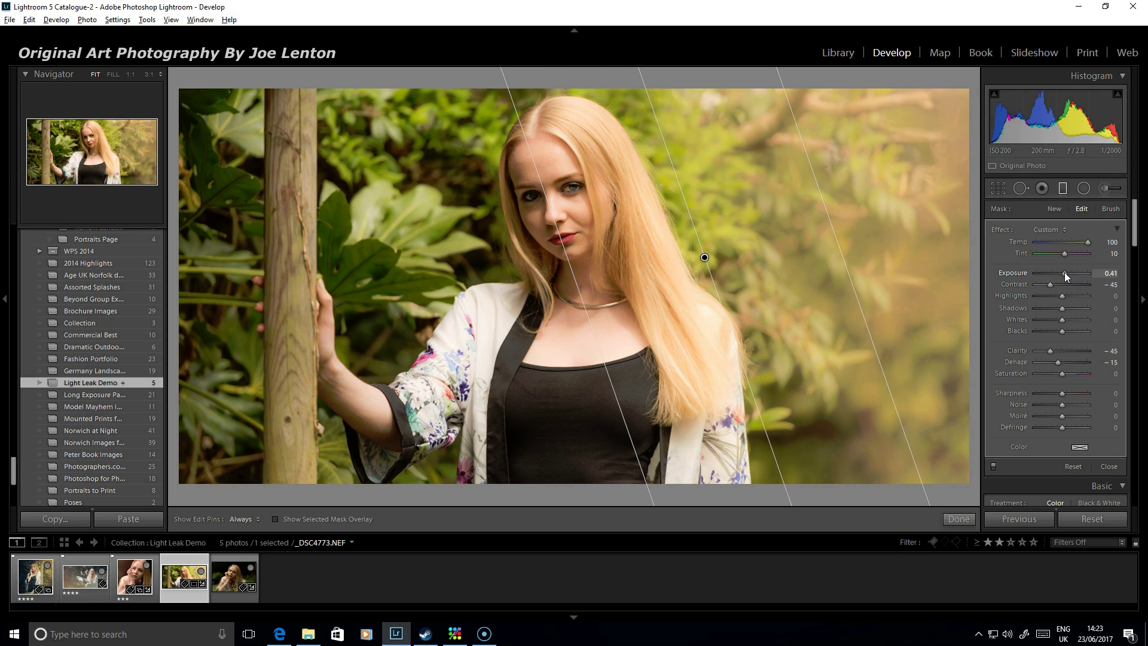
{"action": "key", "text": "ctrl+z"}
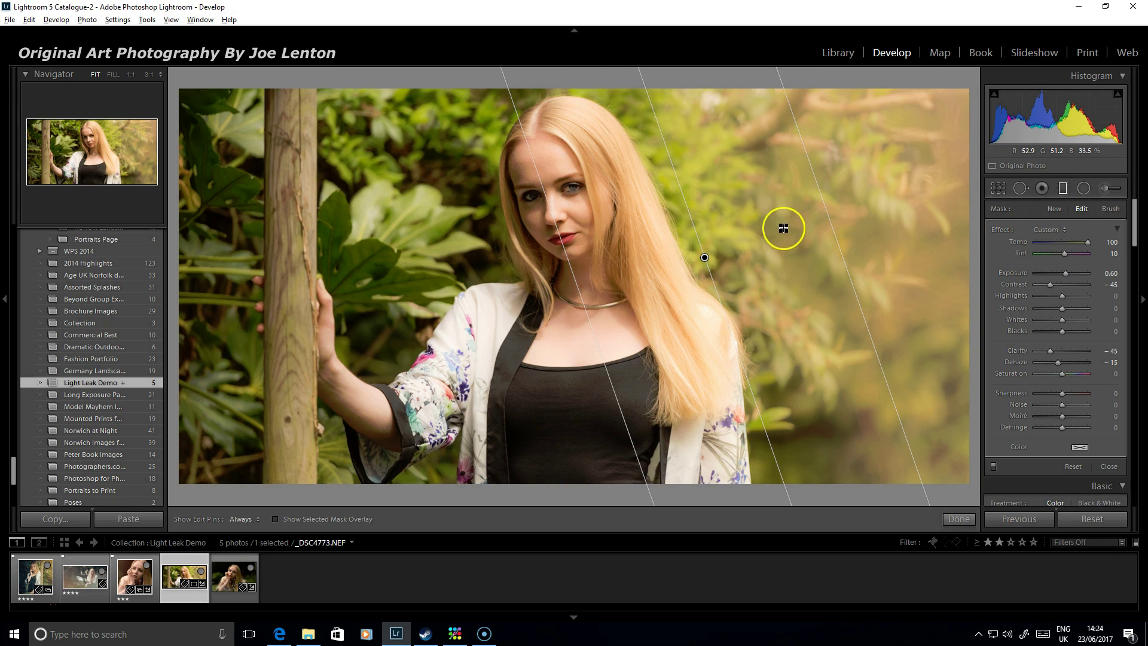
Add a second diagonal graduated filter over the photo's right side, with Dehaze 0 and Clarity -26.
{"action": "left_click_drag", "start_coordinate": [834, 204], "coordinate": [675, 274]}
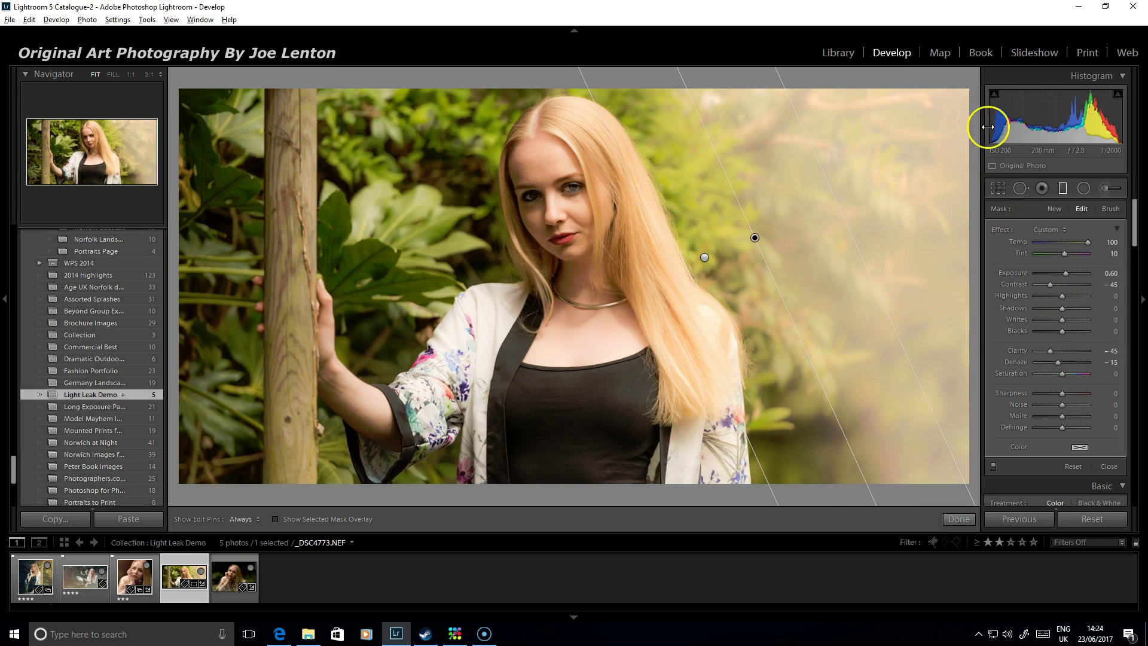
{"action": "double_click", "coordinate": [1057, 362]}
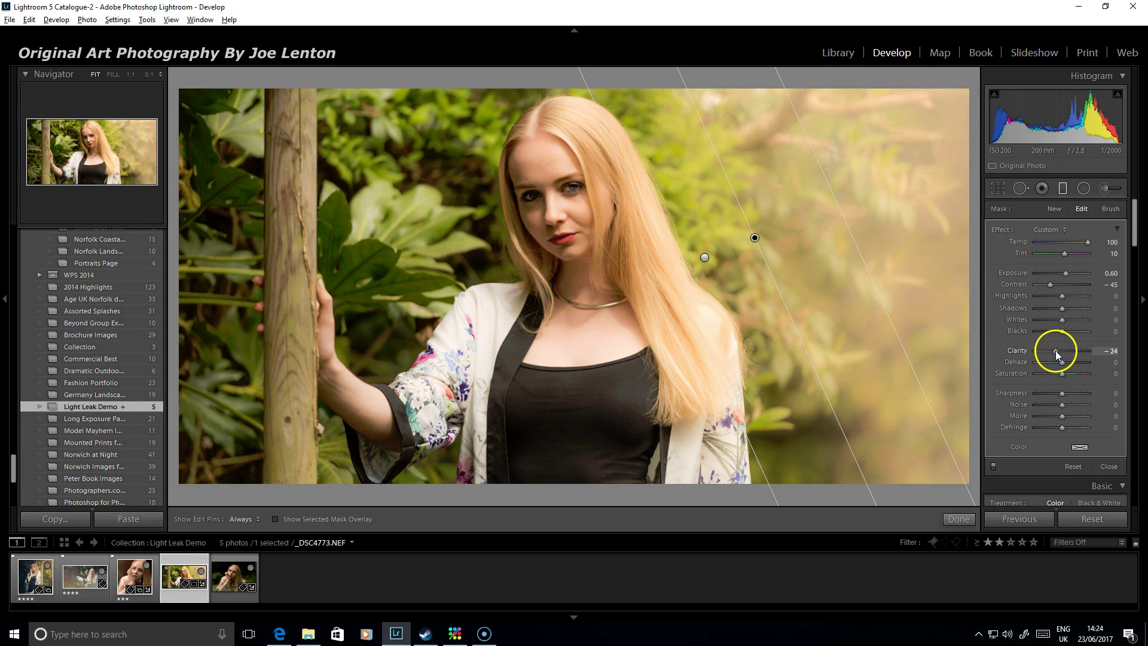
{"action": "left_click_drag", "start_coordinate": [1057, 350], "coordinate": [1055, 350]}
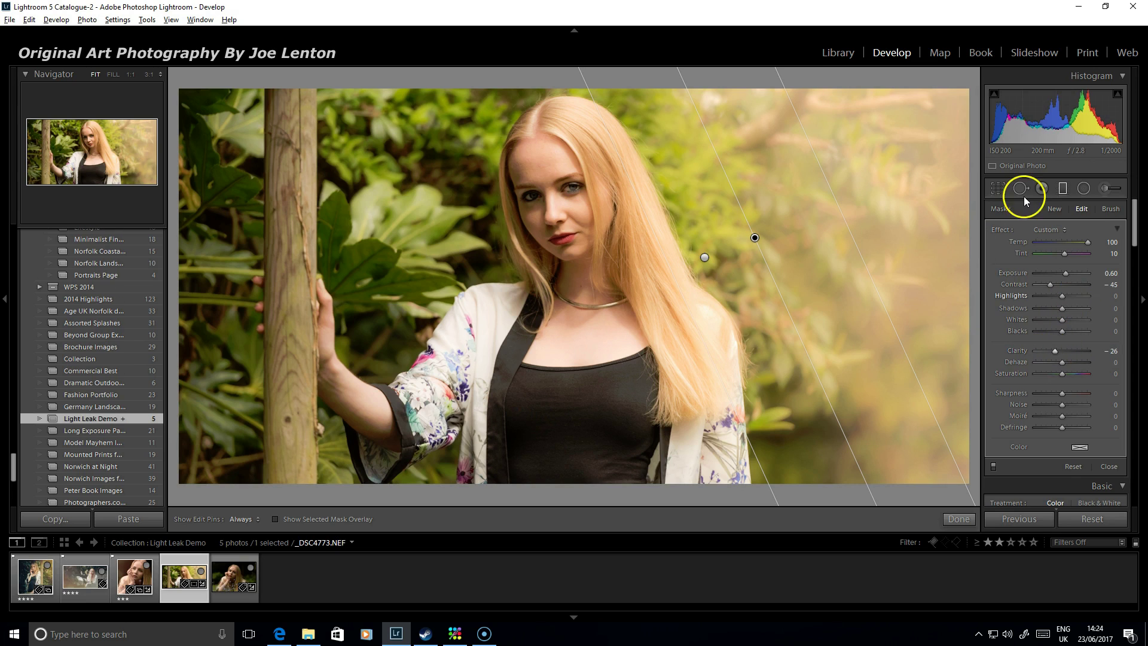
Add two small diagonal graduated filters in the photo's upper-right corner and finish filter editing.
{"action": "left_click_drag", "start_coordinate": [941, 120], "coordinate": [873, 170]}
{"action": "left_click_drag", "start_coordinate": [956, 110], "coordinate": [928, 129]}
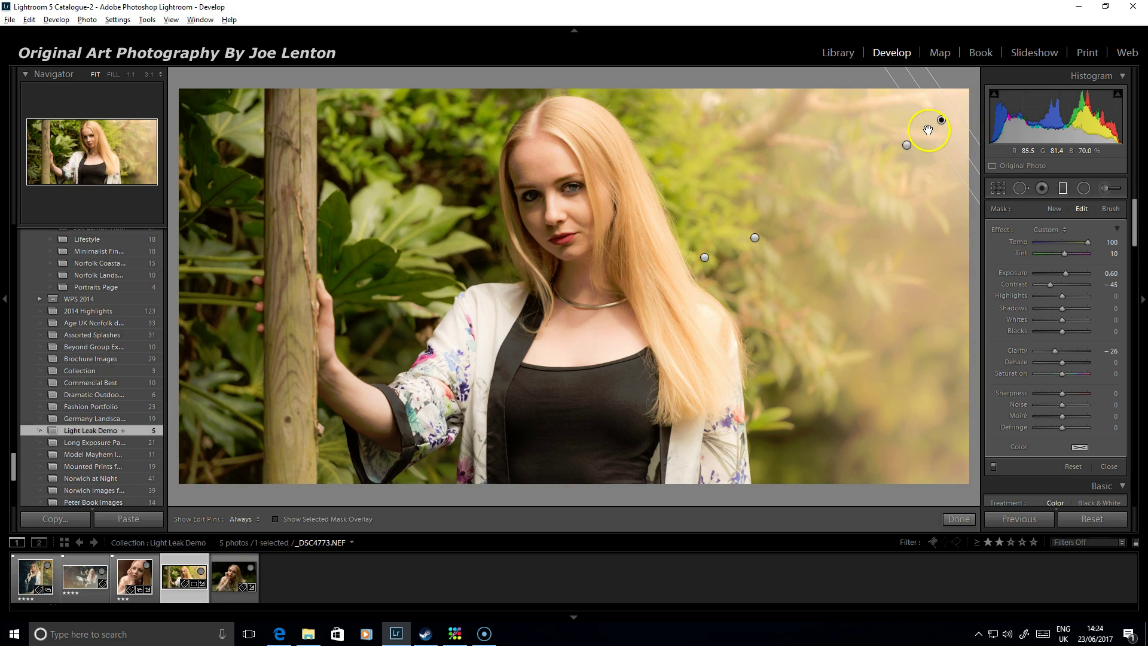
{"action": "left_click", "coordinate": [958, 519]}
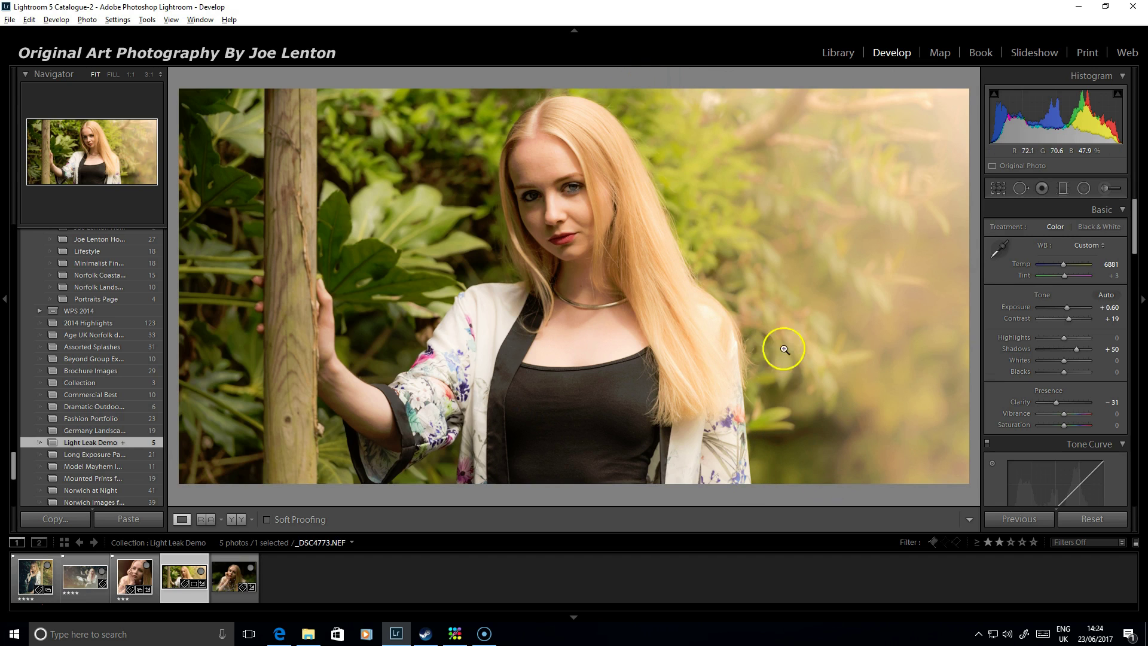
Revert the photo to the Temperature history state, before any graduated filters were added.
{"action": "left_click_drag", "start_coordinate": [15, 463], "coordinate": [17, 298]}
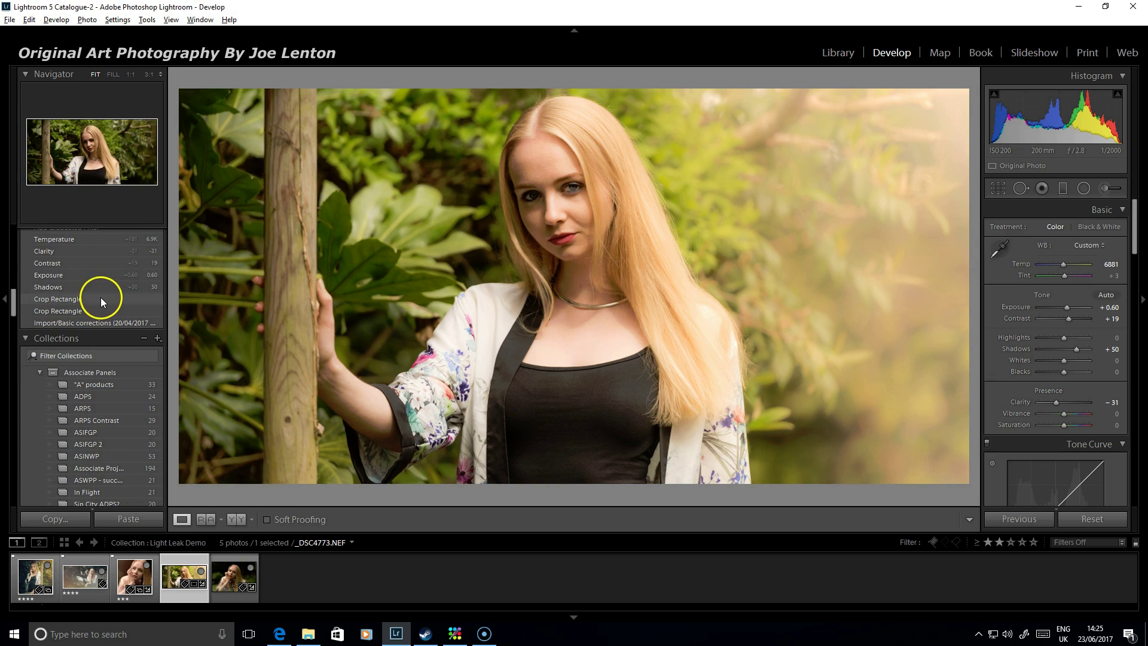
{"action": "left_click_drag", "start_coordinate": [11, 302], "coordinate": [13, 287]}
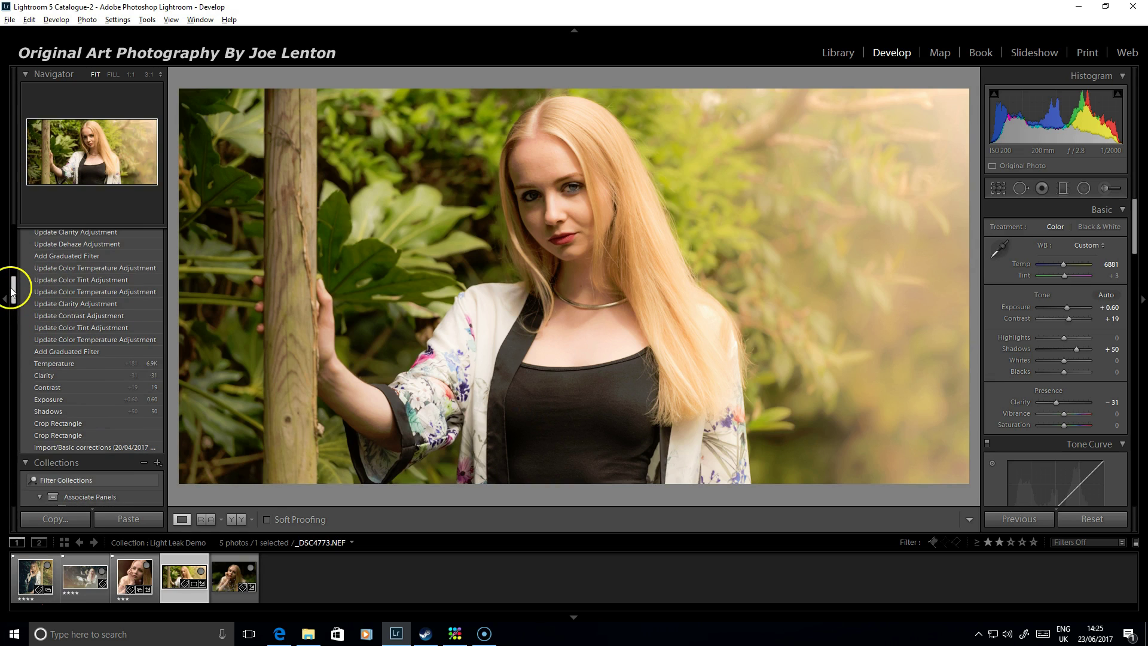
{"action": "left_click", "coordinate": [104, 363]}
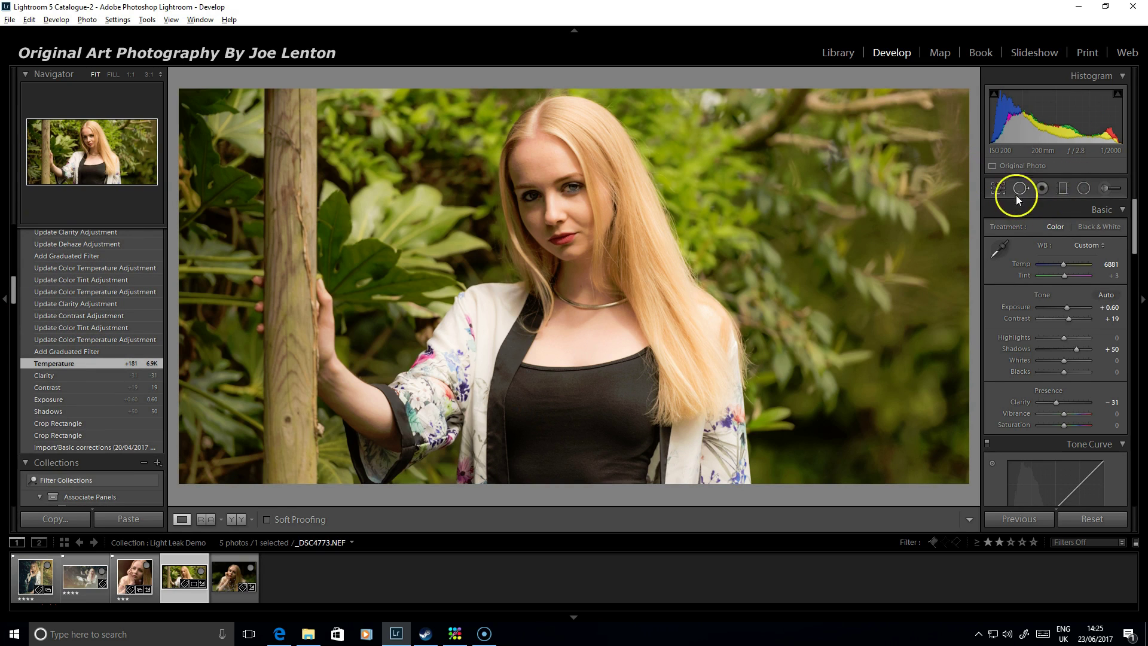
Add four overlapping diagonal graduated filters stepping from beside the model's face to the photo's upper-right corner.
{"action": "left_click", "coordinate": [1063, 186]}
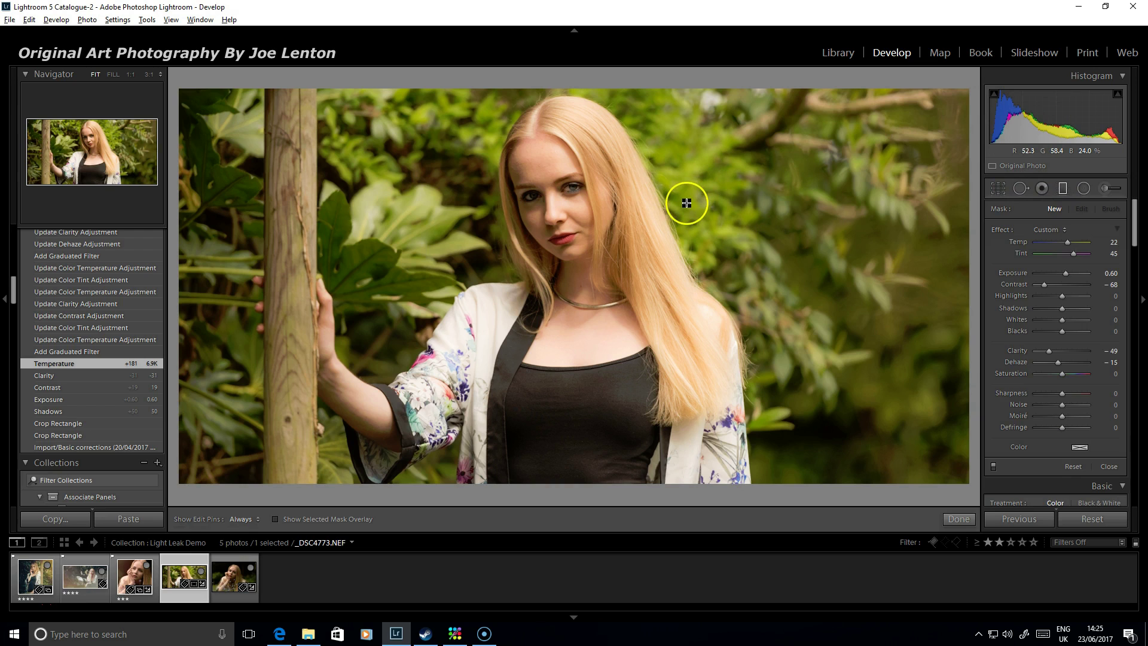
{"action": "left_click_drag", "start_coordinate": [685, 203], "coordinate": [594, 232]}
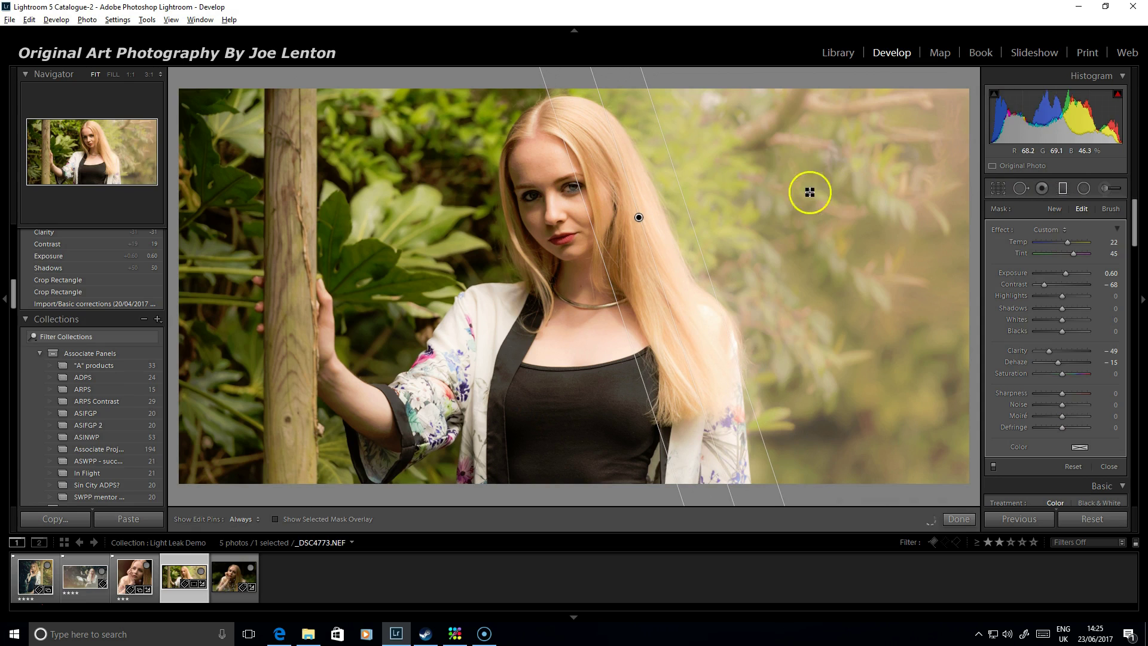
{"action": "left_click_drag", "start_coordinate": [771, 196], "coordinate": [808, 177]}
{"action": "left_click_drag", "start_coordinate": [894, 158], "coordinate": [836, 189]}
{"action": "left_click_drag", "start_coordinate": [941, 107], "coordinate": [921, 126]}
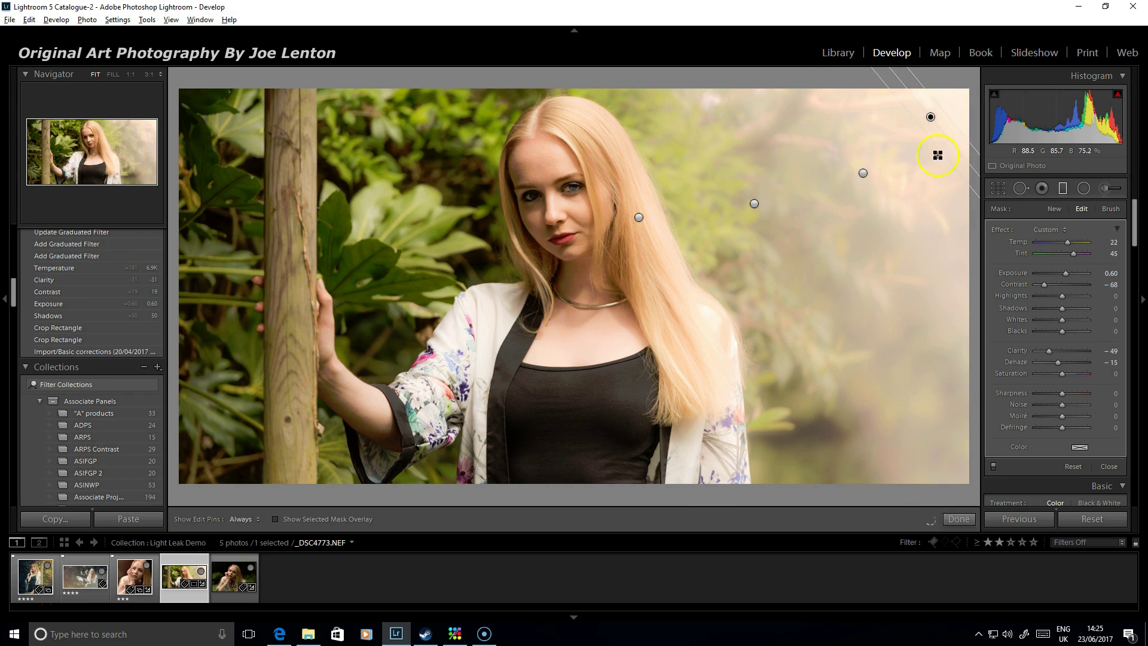
Adjust the spread of the two middle graduated filters and reset their Dehaze to 0.
{"action": "left_click_drag", "start_coordinate": [756, 203], "coordinate": [836, 190]}
{"action": "left_click_drag", "start_coordinate": [1058, 361], "coordinate": [1062, 362]}
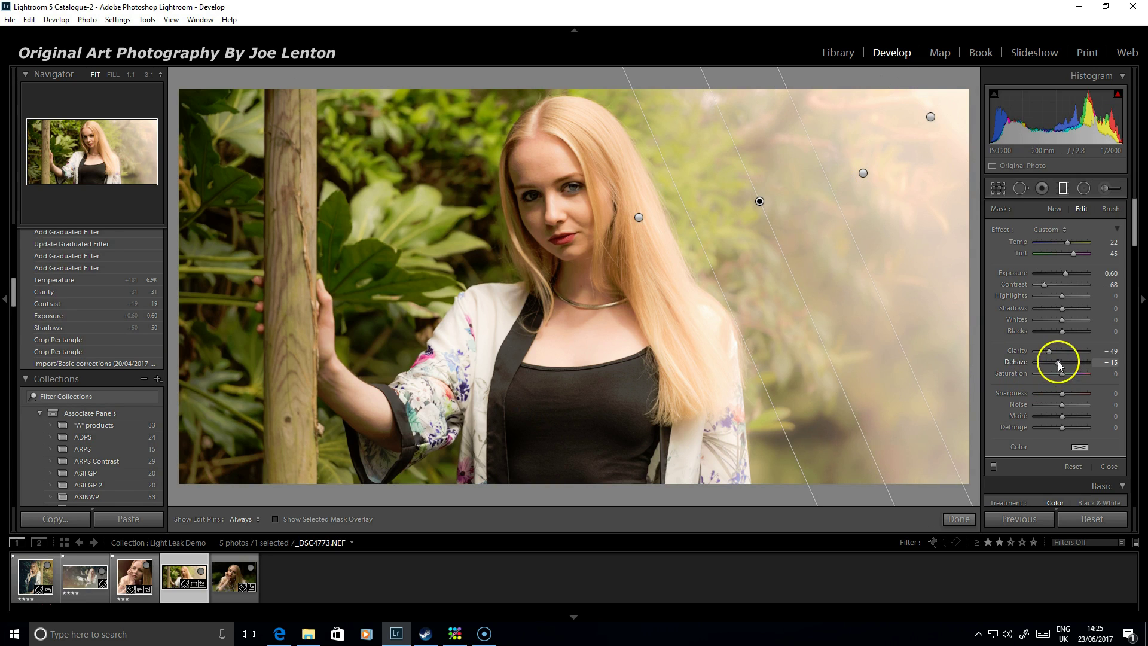
{"action": "left_click", "coordinate": [863, 174]}
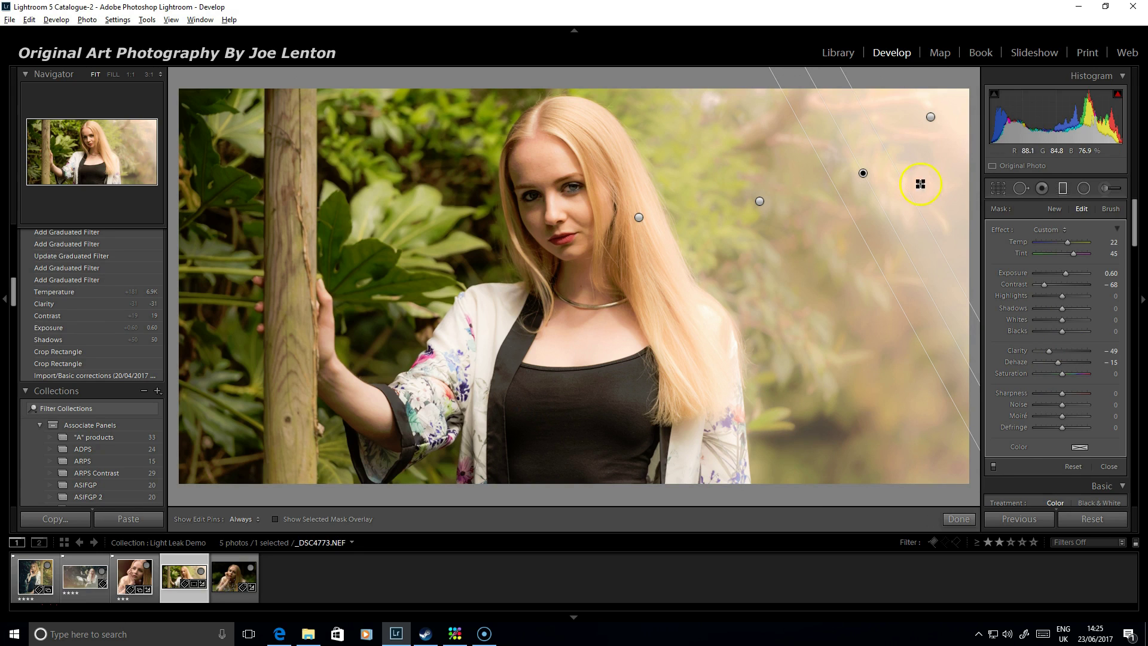
{"action": "double_click", "coordinate": [1058, 363]}
{"action": "left_click_drag", "start_coordinate": [814, 193], "coordinate": [802, 198]}
Reset Dehaze to 0 on the upper-right corner's graduated filter and finish filter editing.
{"action": "left_click", "coordinate": [930, 117]}
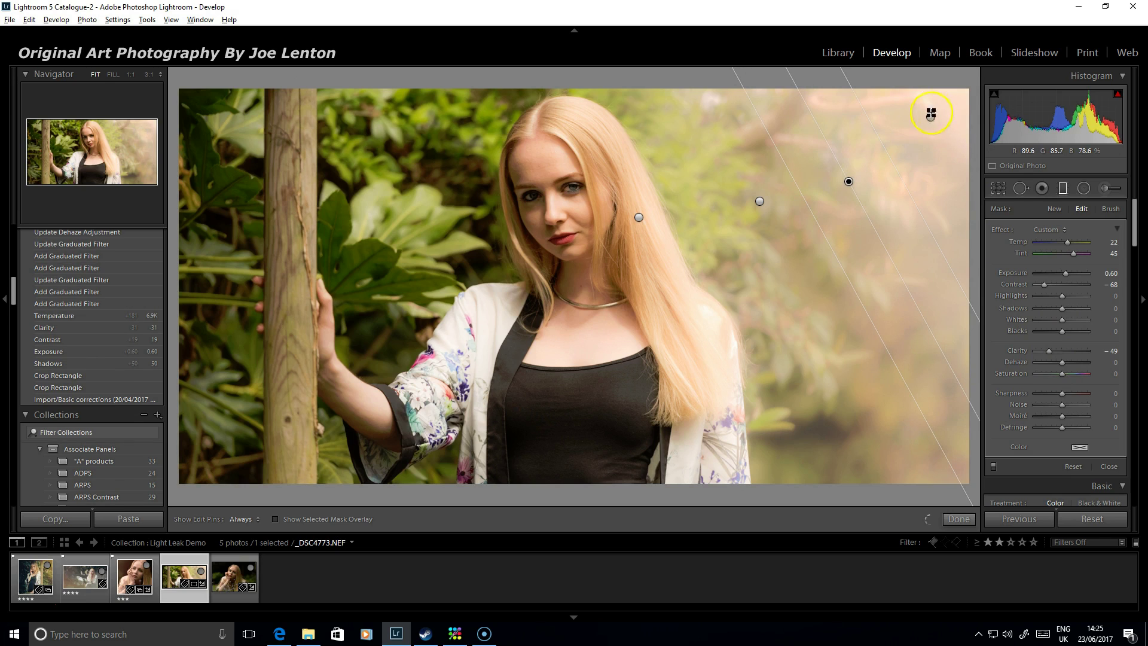
{"action": "double_click", "coordinate": [1057, 361]}
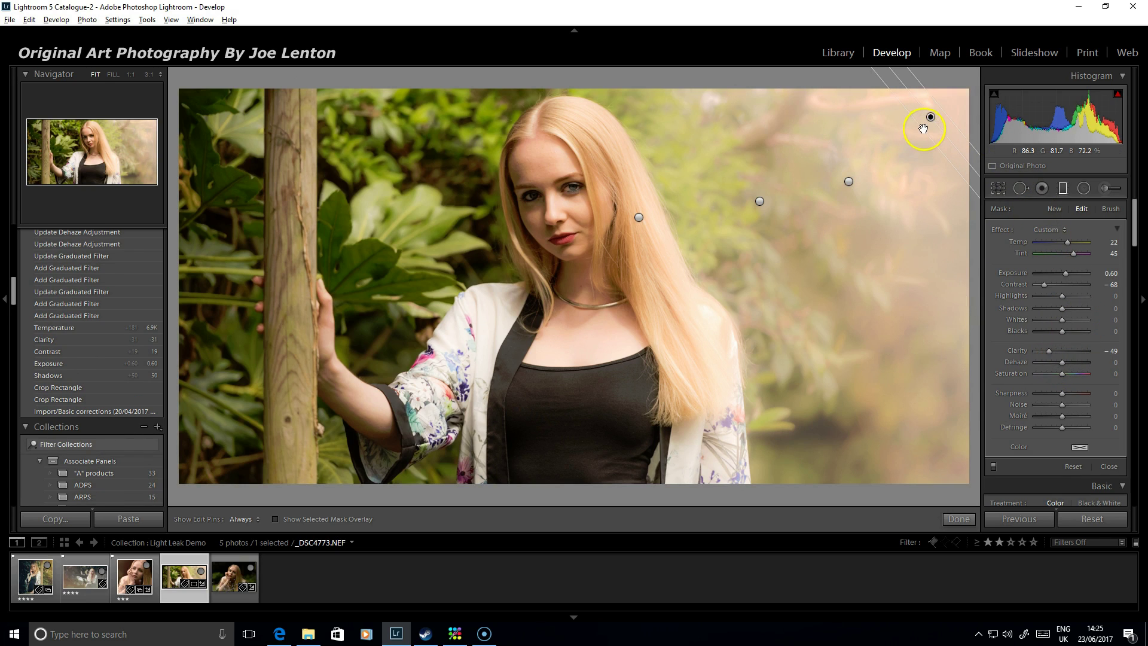
{"action": "left_click", "coordinate": [958, 519]}
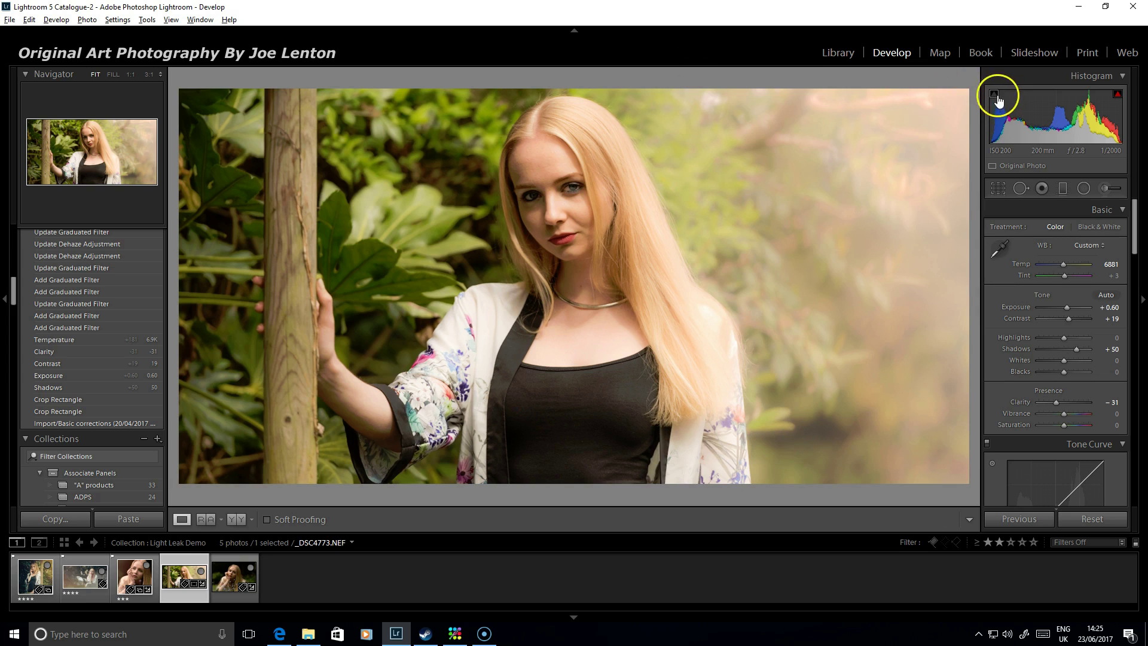
Tighten the 2 x 1 crop by trimming the background beside the model's hair, and apply the crop.
{"action": "left_click", "coordinate": [999, 188]}
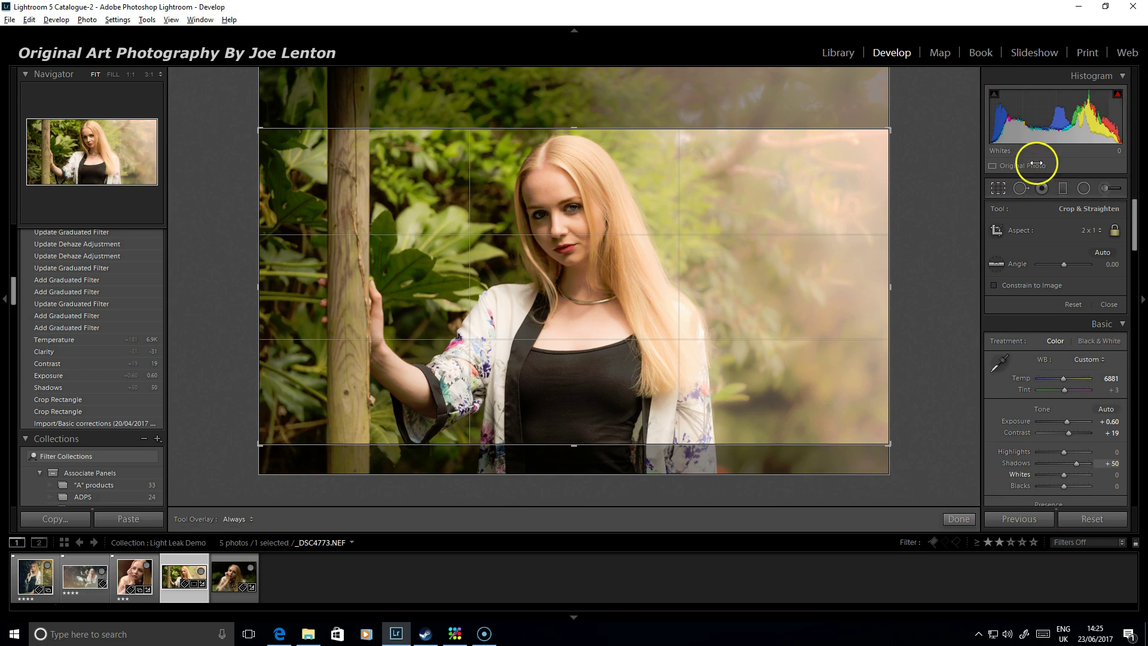
{"action": "left_click_drag", "start_coordinate": [889, 290], "coordinate": [852, 290]}
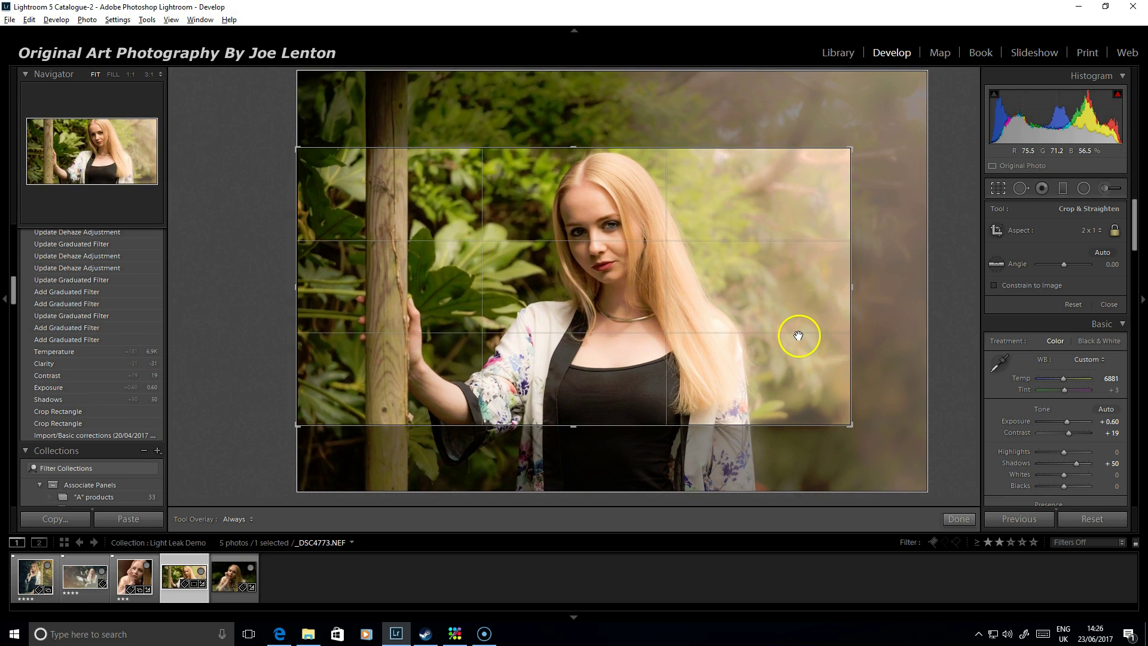
{"action": "left_click", "coordinate": [959, 519]}
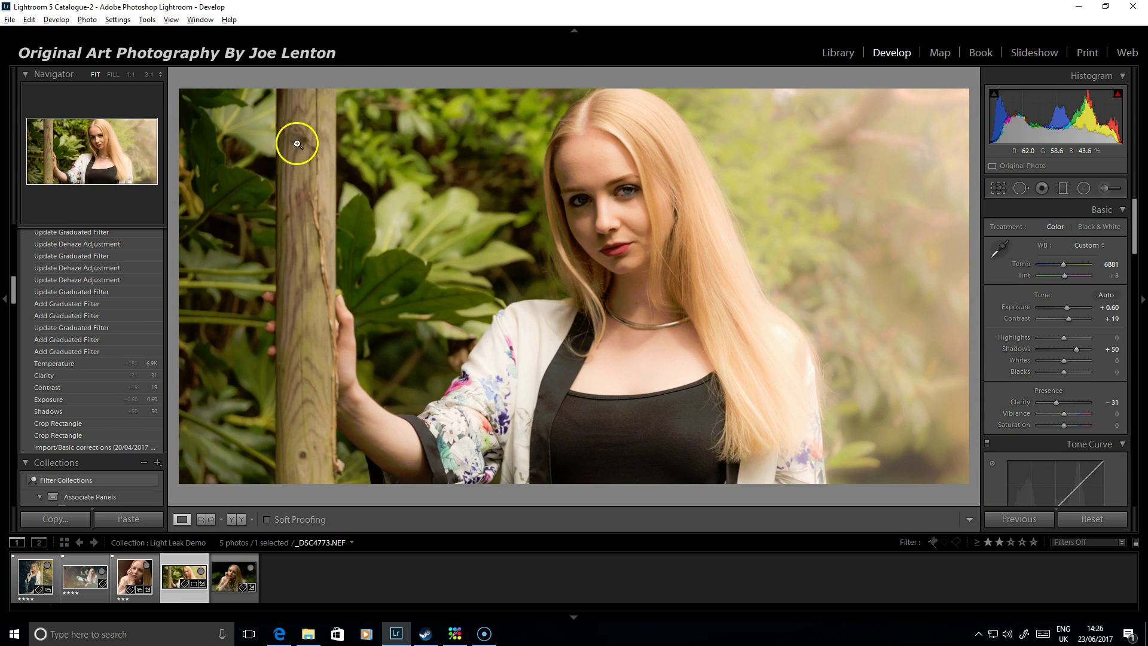
Revert the photo to the Temperature history state and open it for editing in Adobe Photoshop CC 2017.
{"action": "left_click", "coordinate": [77, 363]}
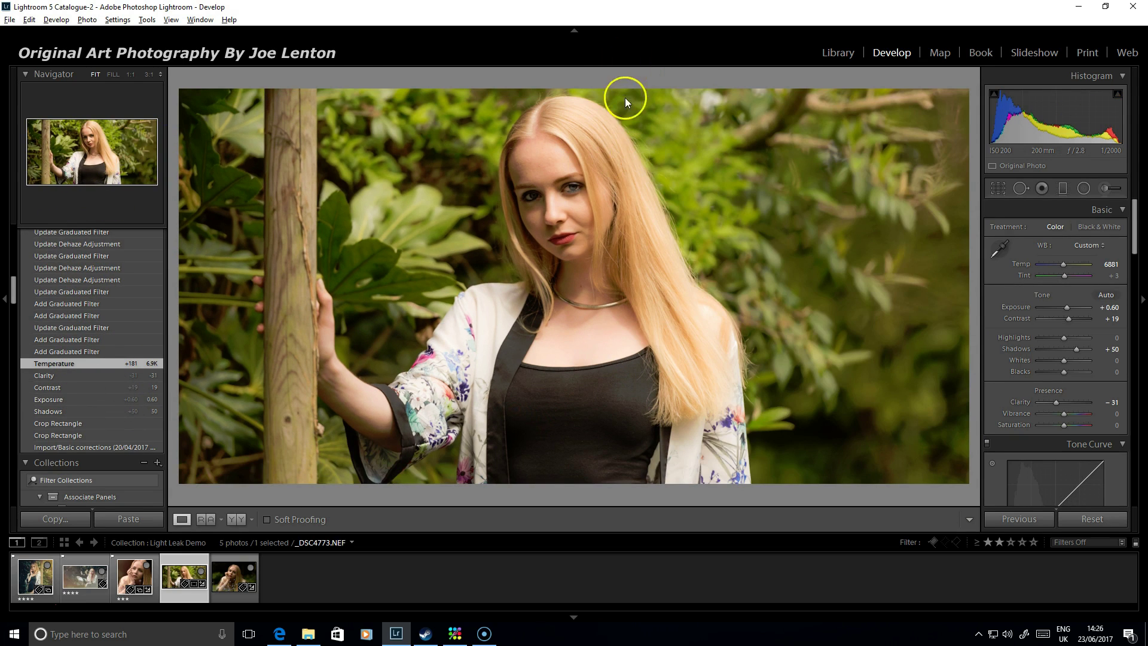
{"action": "right_click", "coordinate": [501, 193]}
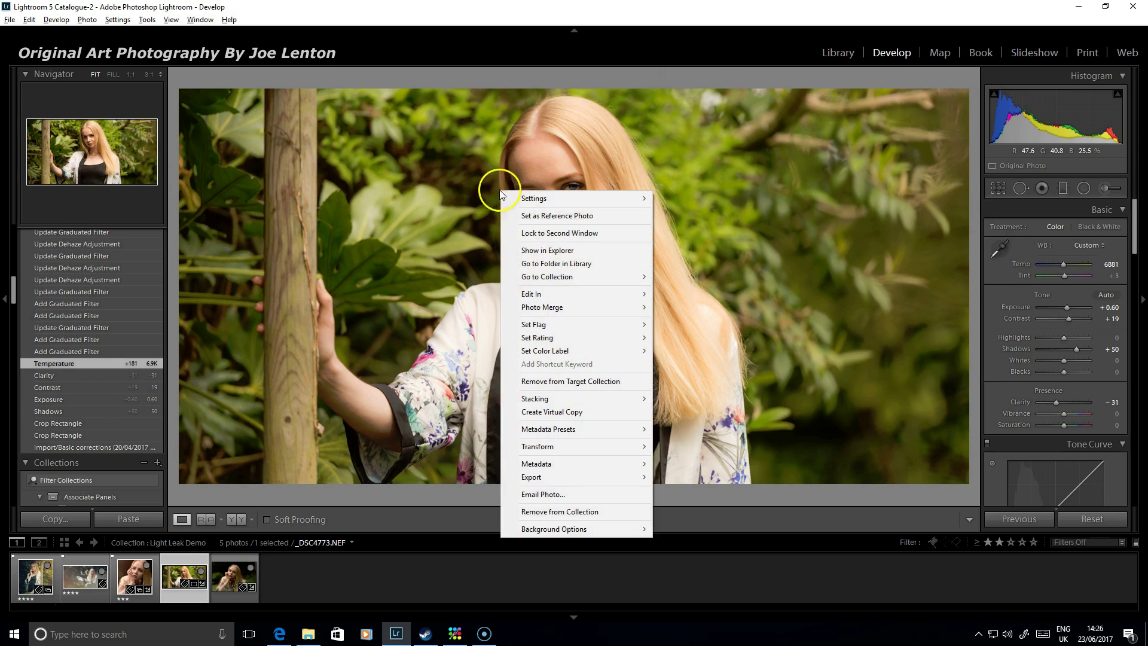
{"action": "mouse_move", "coordinate": [543, 297]}
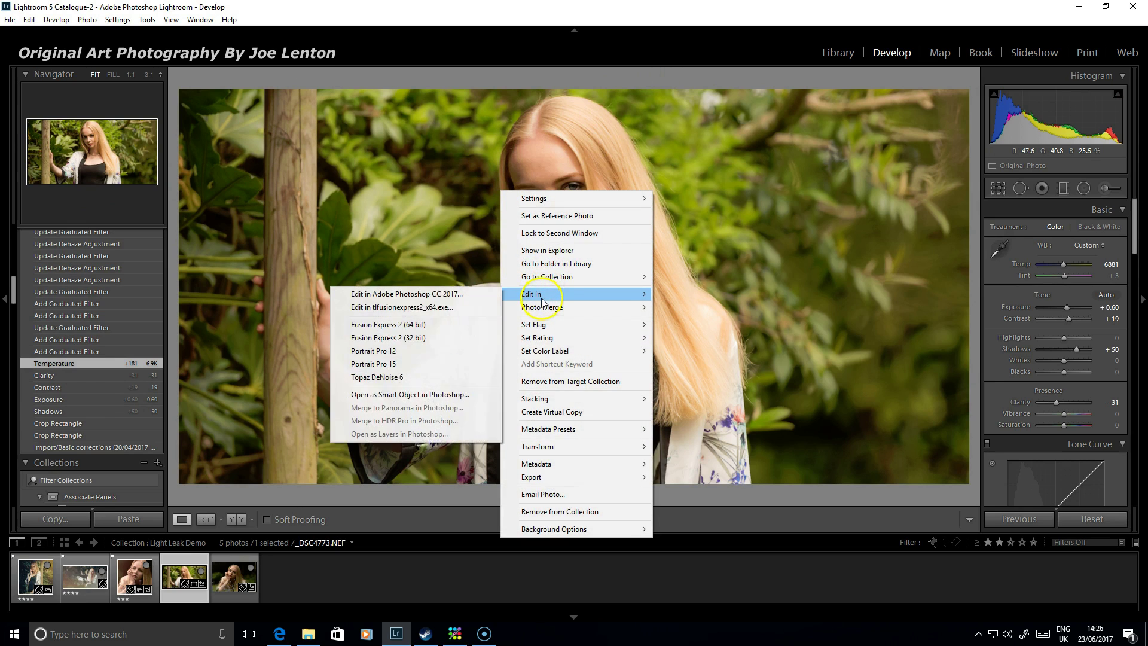
{"action": "left_click", "coordinate": [477, 295]}
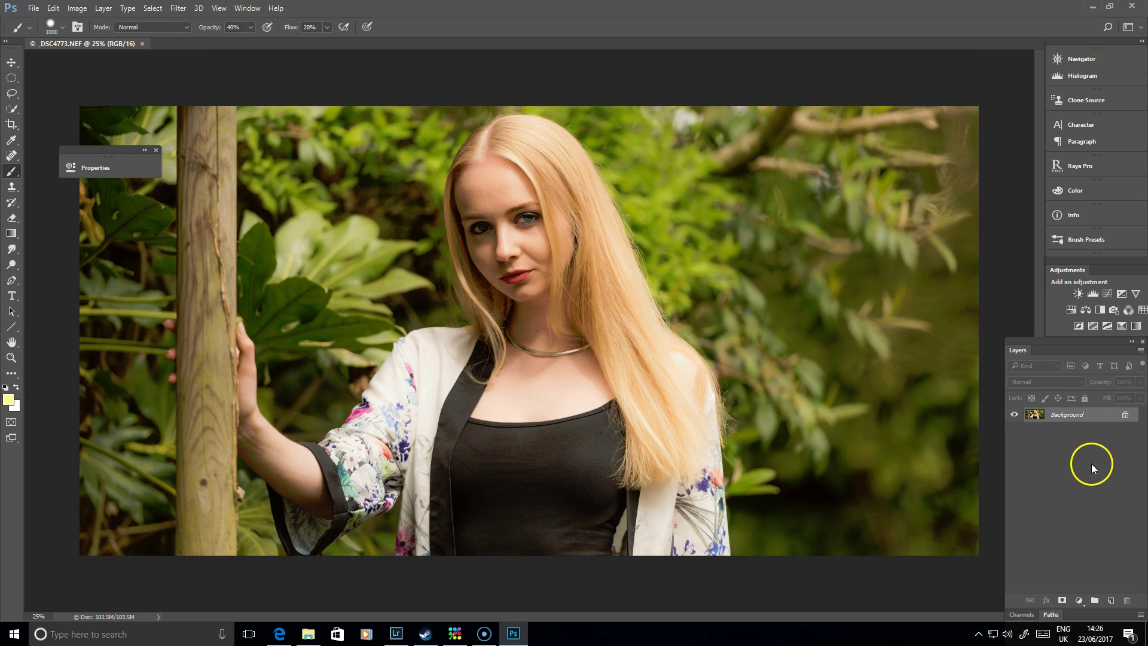
Add a new empty layer above the Background and set the foreground colour to pale yellow f8ff8d.
{"action": "left_click", "coordinate": [1111, 603]}
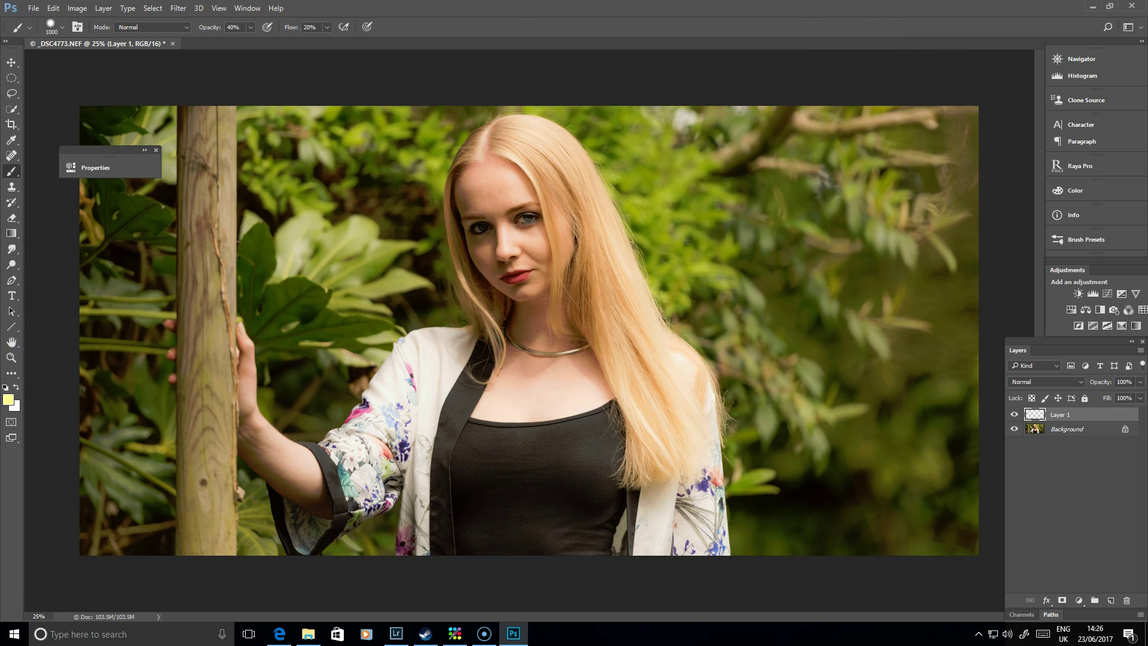
{"action": "left_click", "coordinate": [10, 400]}
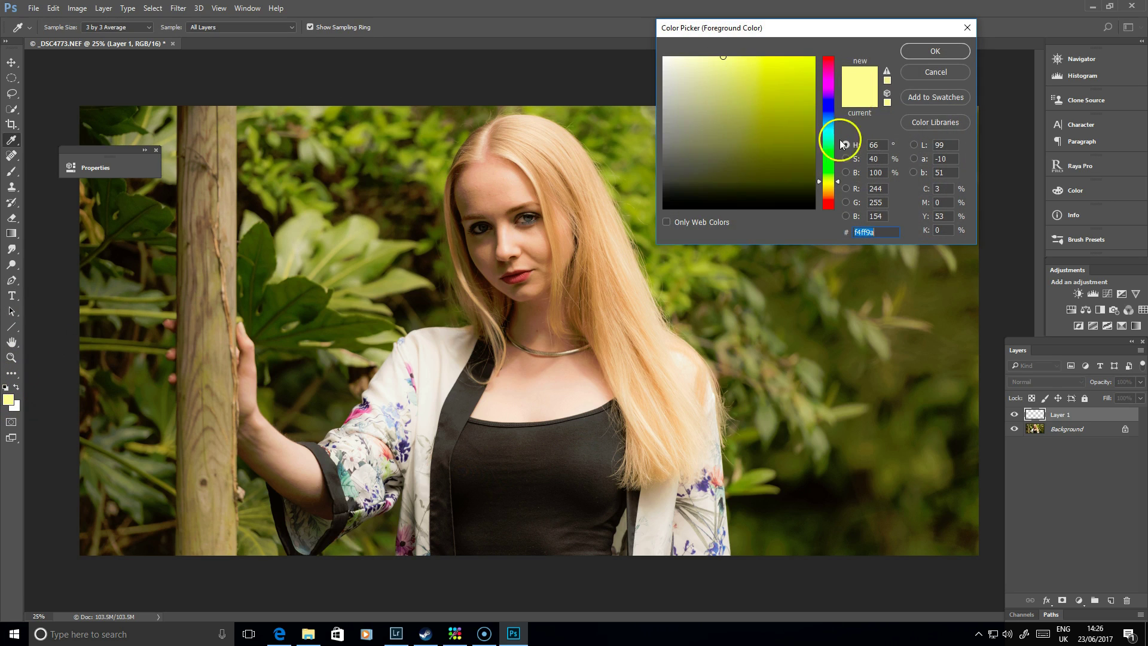
{"action": "left_click_drag", "start_coordinate": [836, 184], "coordinate": [837, 185]}
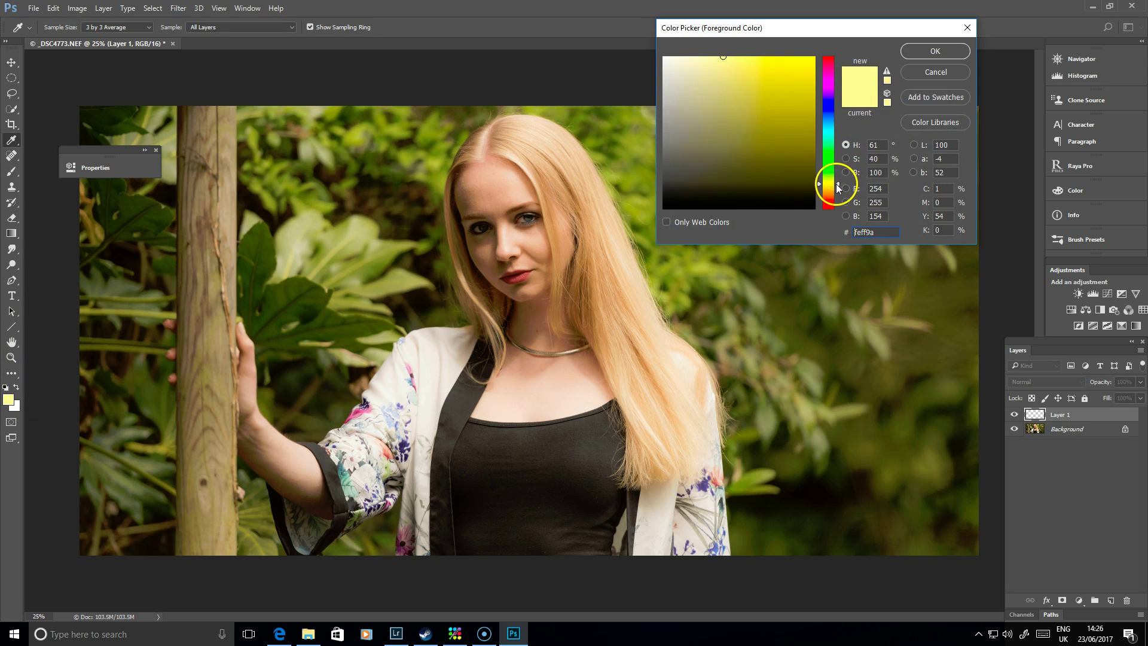
{"action": "left_click_drag", "start_coordinate": [800, 91], "coordinate": [734, 60]}
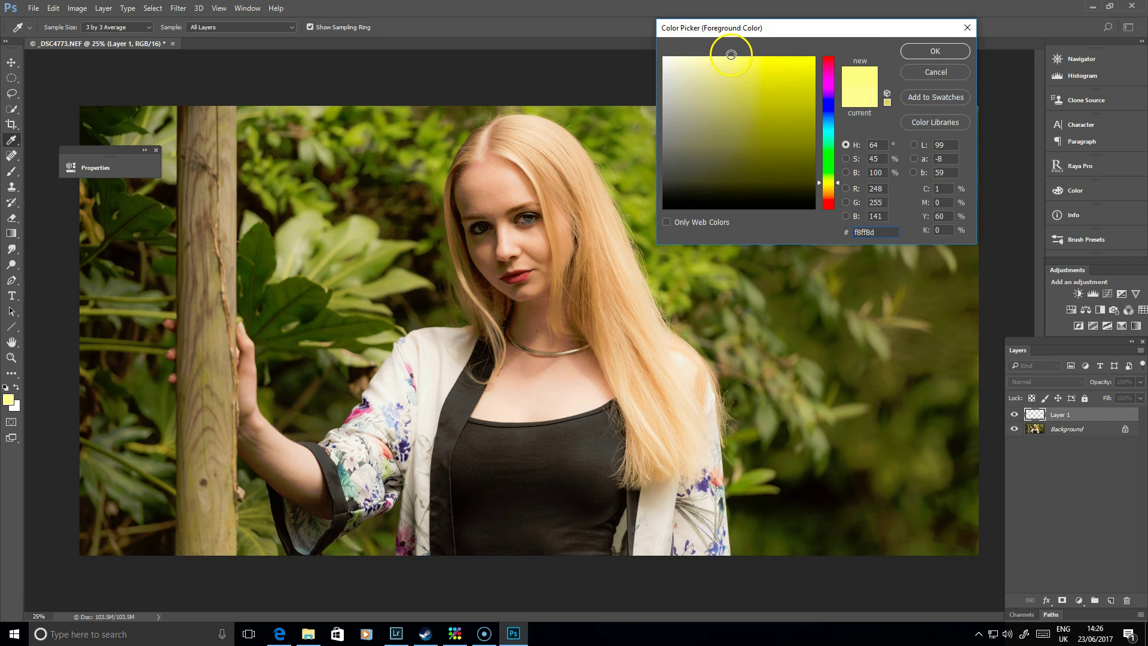
{"action": "left_click", "coordinate": [935, 51]}
Brush pale yellow over the foliage from the photo's upper-right corner down beside the model.
{"action": "key", "text": "b"}
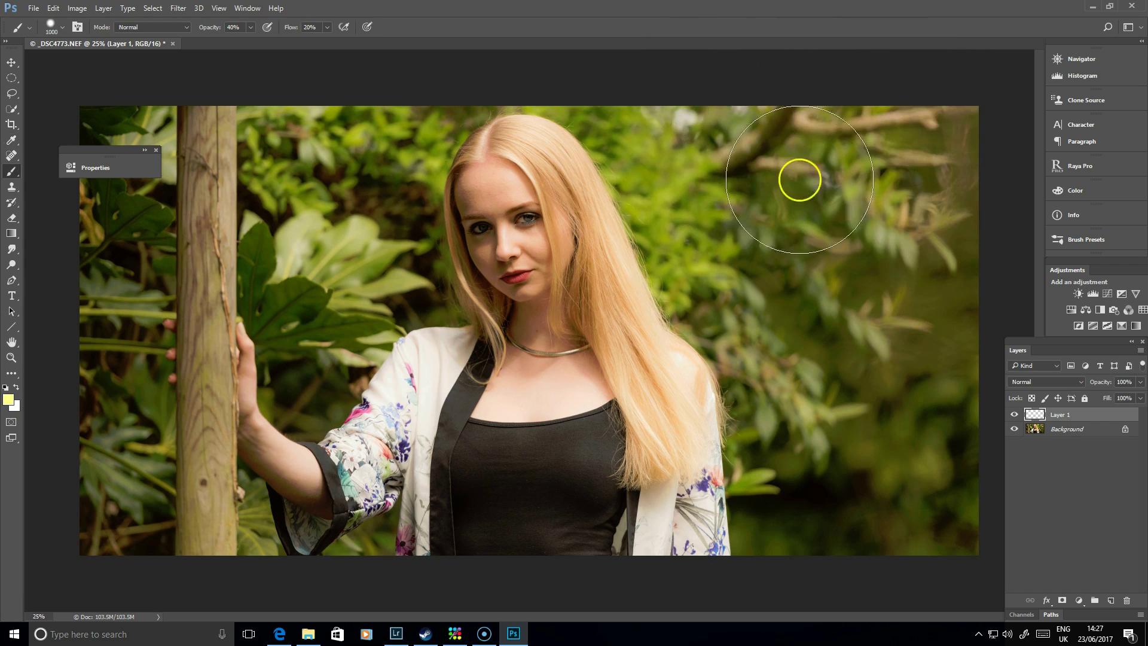
{"action": "mouse_move", "coordinate": [916, 137]}
{"action": "left_mouse_down"}
{"action": "mouse_move", "coordinate": [785, 119]}
{"action": "mouse_move", "coordinate": [761, 278]}
{"action": "mouse_move", "coordinate": [759, 189]}
{"action": "mouse_move", "coordinate": [732, 160]}
{"action": "mouse_move", "coordinate": [903, 334]}
{"action": "mouse_move", "coordinate": [889, 420]}
{"action": "mouse_move", "coordinate": [939, 530]}
{"action": "mouse_move", "coordinate": [758, 294]}
{"action": "mouse_move", "coordinate": [680, 116]}
{"action": "mouse_move", "coordinate": [789, 491]}
{"action": "left_mouse_up"}
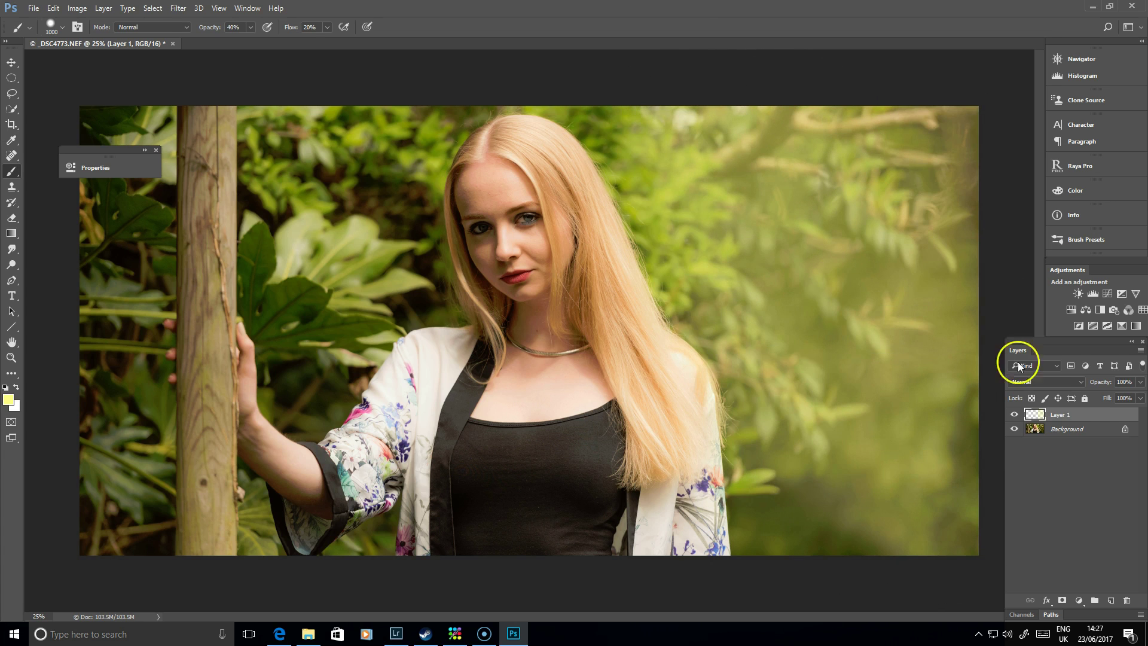
{"action": "mouse_move", "coordinate": [956, 244]}
{"action": "left_mouse_down"}
{"action": "mouse_move", "coordinate": [849, 149]}
{"action": "mouse_move", "coordinate": [920, 405]}
{"action": "left_mouse_up"}
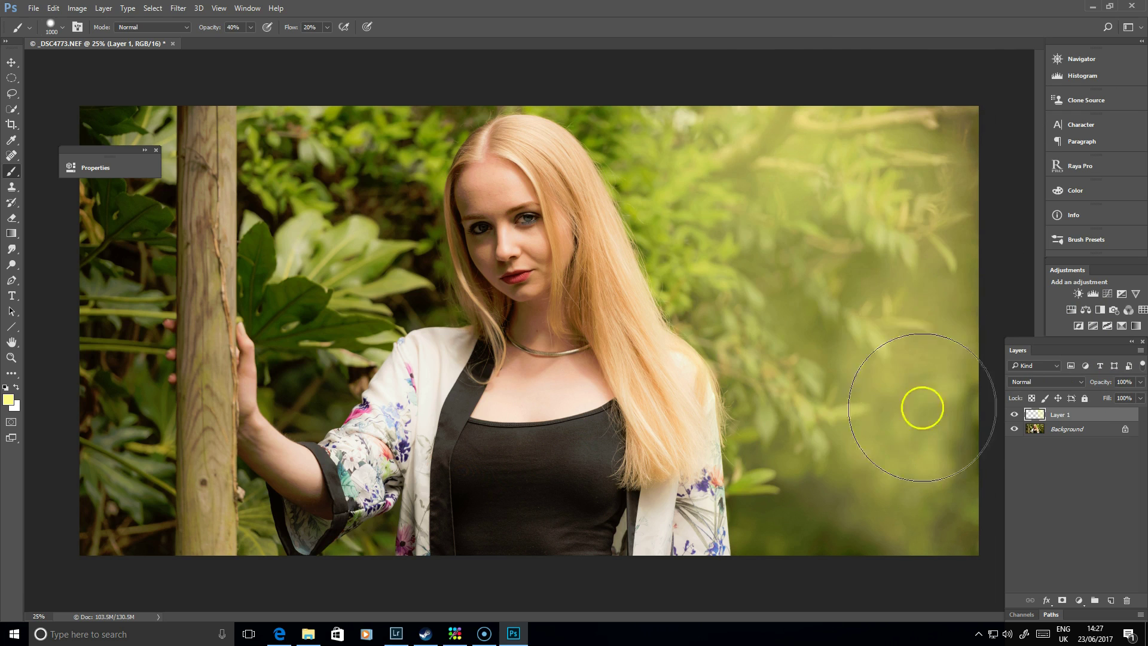
Set the foreground colour to golden yellow f2d14f and brush it over the foliage beside the model's hair and shoulder.
{"action": "left_click", "coordinate": [8, 399]}
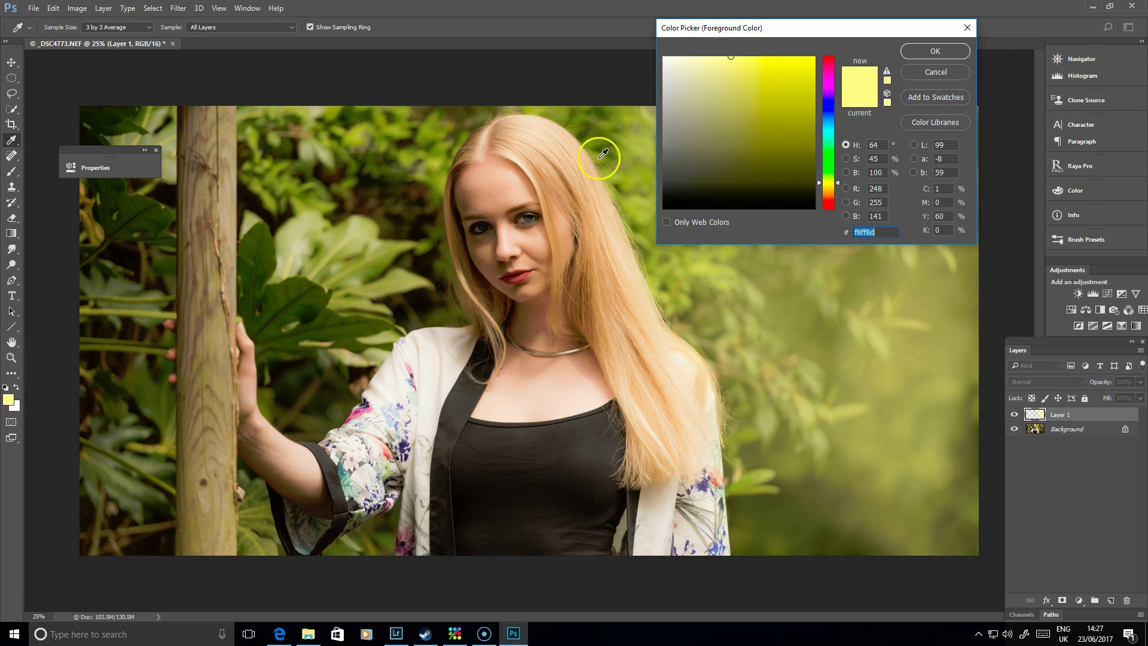
{"action": "left_click_drag", "start_coordinate": [832, 193], "coordinate": [833, 200]}
{"action": "left_click_drag", "start_coordinate": [784, 107], "coordinate": [765, 64]}
{"action": "left_click", "coordinate": [935, 51]}
{"action": "mouse_move", "coordinate": [738, 198]}
{"action": "left_mouse_down"}
{"action": "mouse_move", "coordinate": [867, 200]}
{"action": "mouse_move", "coordinate": [826, 507]}
{"action": "mouse_move", "coordinate": [959, 287]}
{"action": "mouse_move", "coordinate": [736, 290]}
{"action": "mouse_move", "coordinate": [618, 124]}
{"action": "mouse_move", "coordinate": [768, 458]}
{"action": "mouse_move", "coordinate": [697, 551]}
{"action": "left_mouse_up"}
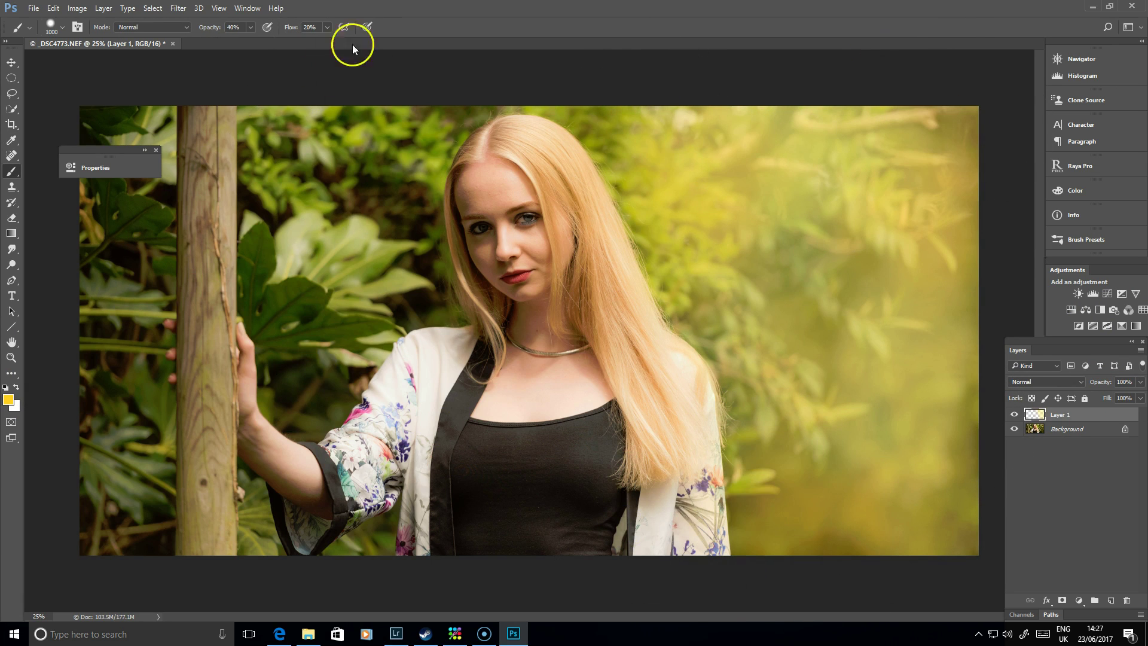
Set the foreground colour to pinkish red f2664f and brush it beside the model's shoulder and along the upper foliage.
{"action": "left_click", "coordinate": [9, 400]}
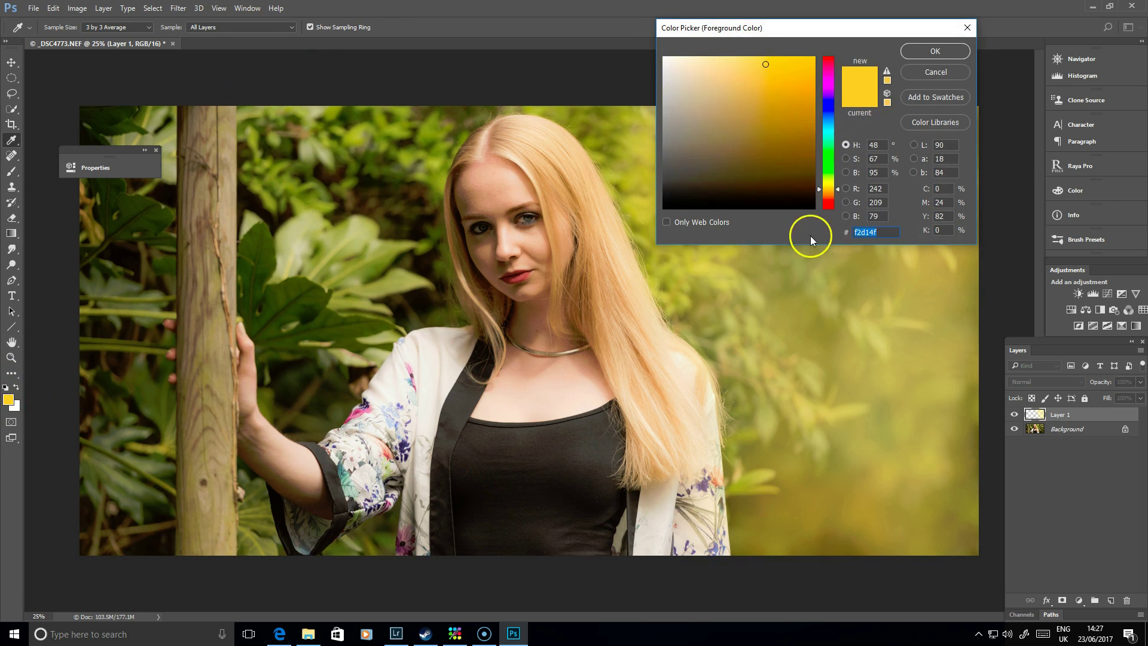
{"action": "left_click", "coordinate": [828, 205]}
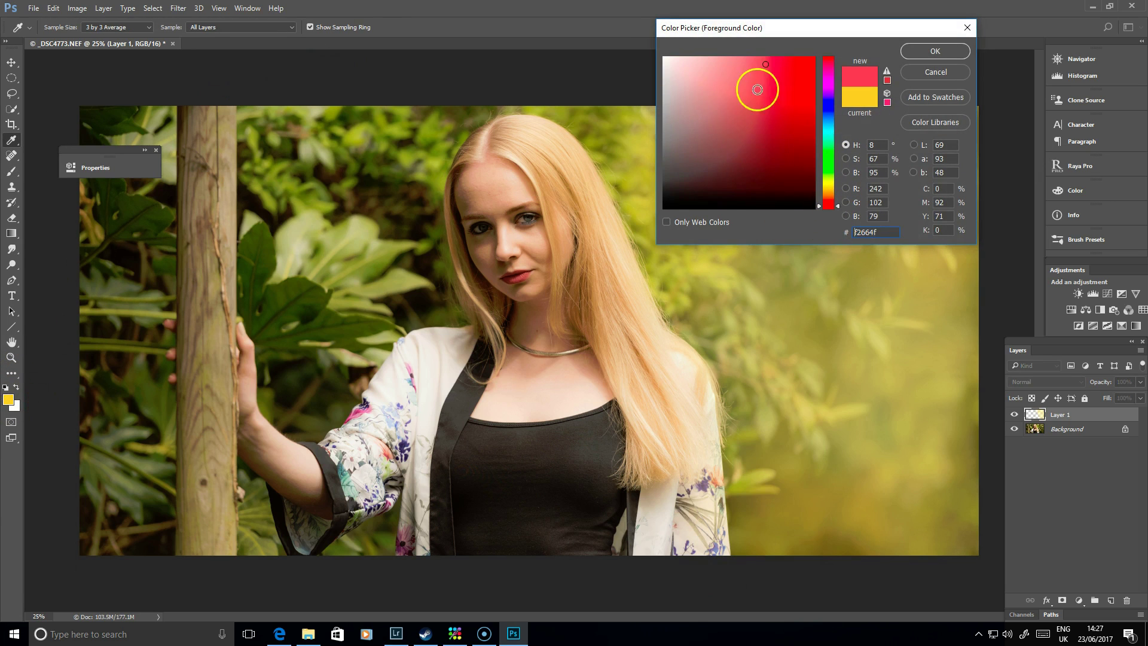
{"action": "left_click", "coordinate": [936, 51]}
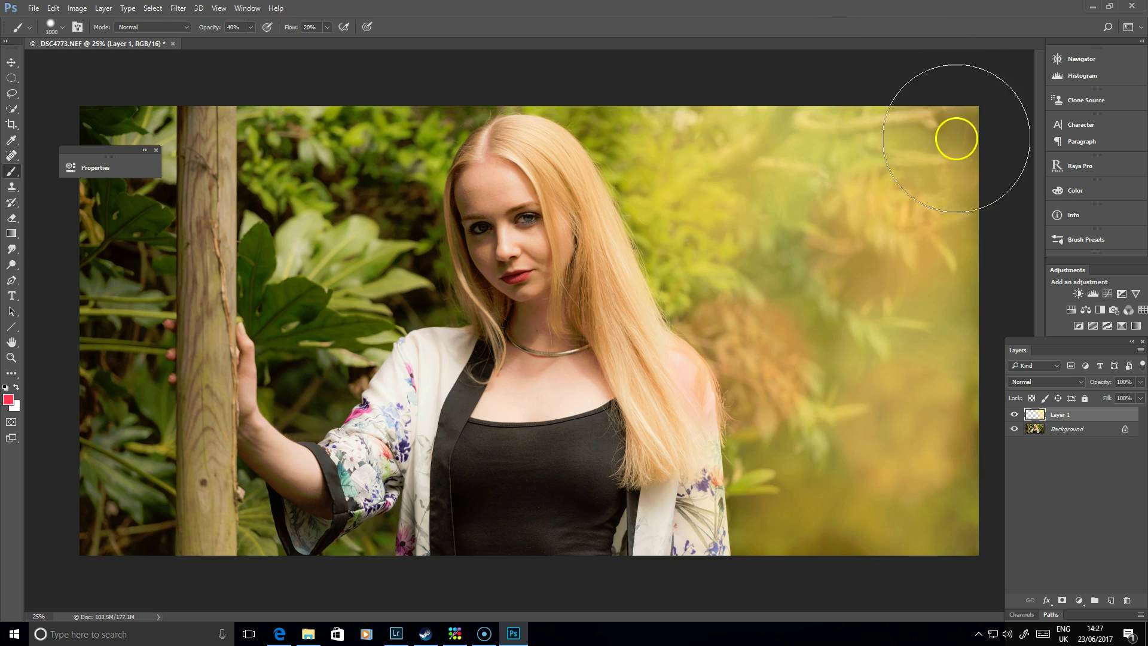
{"action": "left_click_drag", "start_coordinate": [760, 112], "coordinate": [754, 46]}
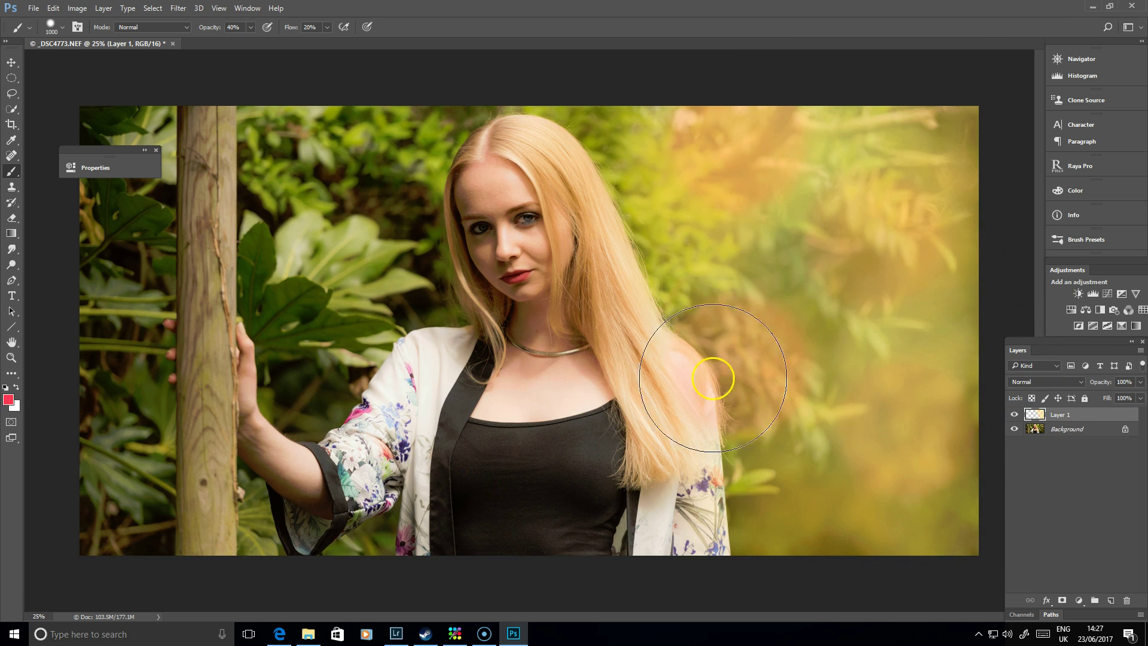
Apply a Gaussian Blur with a radius of 240.1 pixels to the painted layer.
{"action": "left_click", "coordinate": [177, 8]}
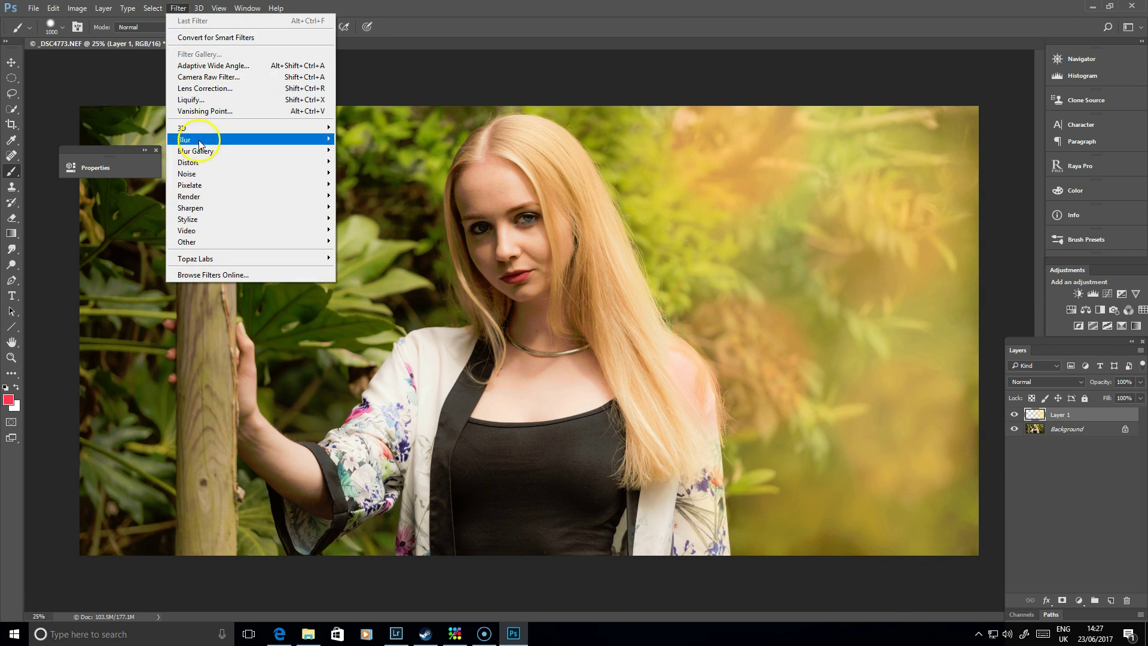
{"action": "mouse_move", "coordinate": [191, 141]}
{"action": "left_click", "coordinate": [133, 185]}
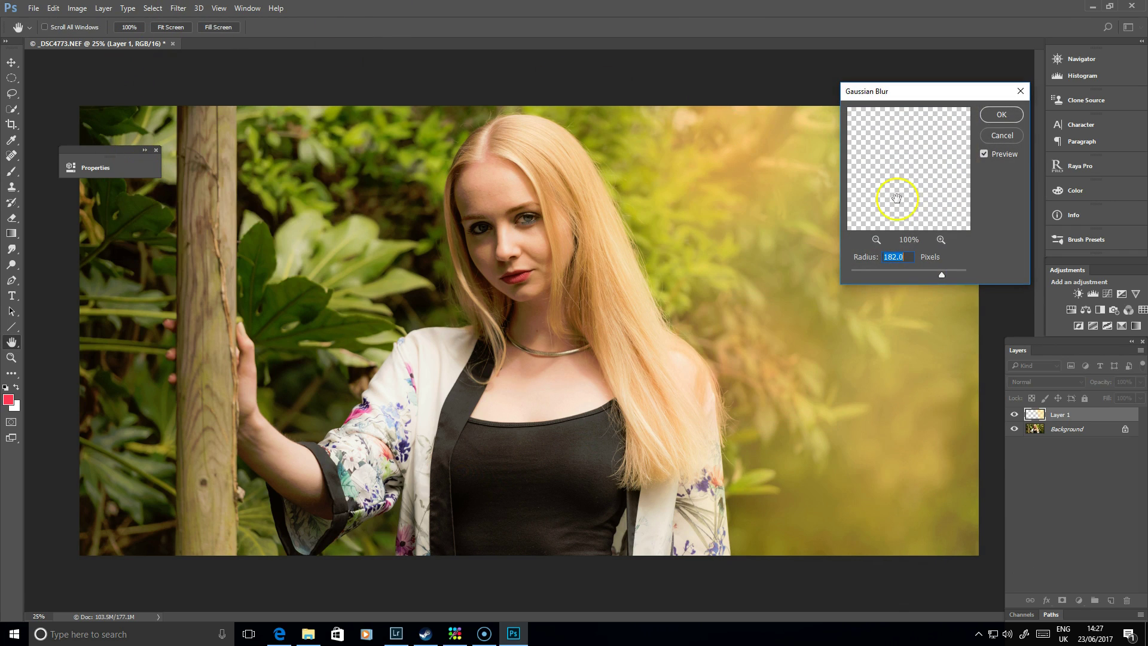
{"action": "left_click_drag", "start_coordinate": [959, 97], "coordinate": [348, 64]}
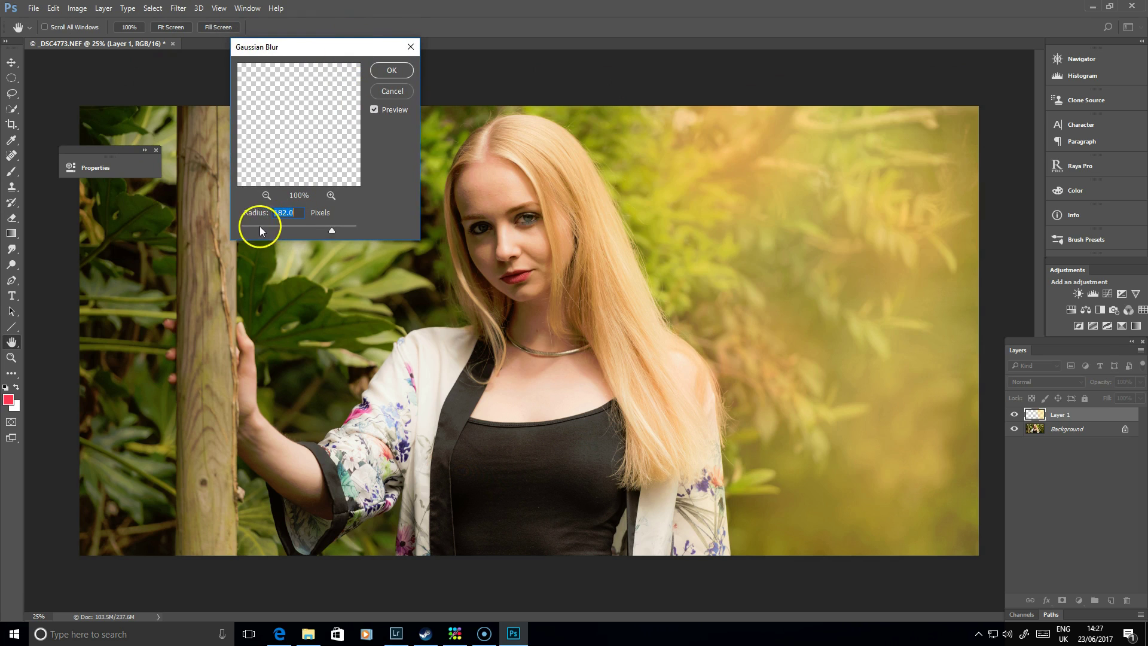
{"action": "left_click_drag", "start_coordinate": [260, 231], "coordinate": [267, 231]}
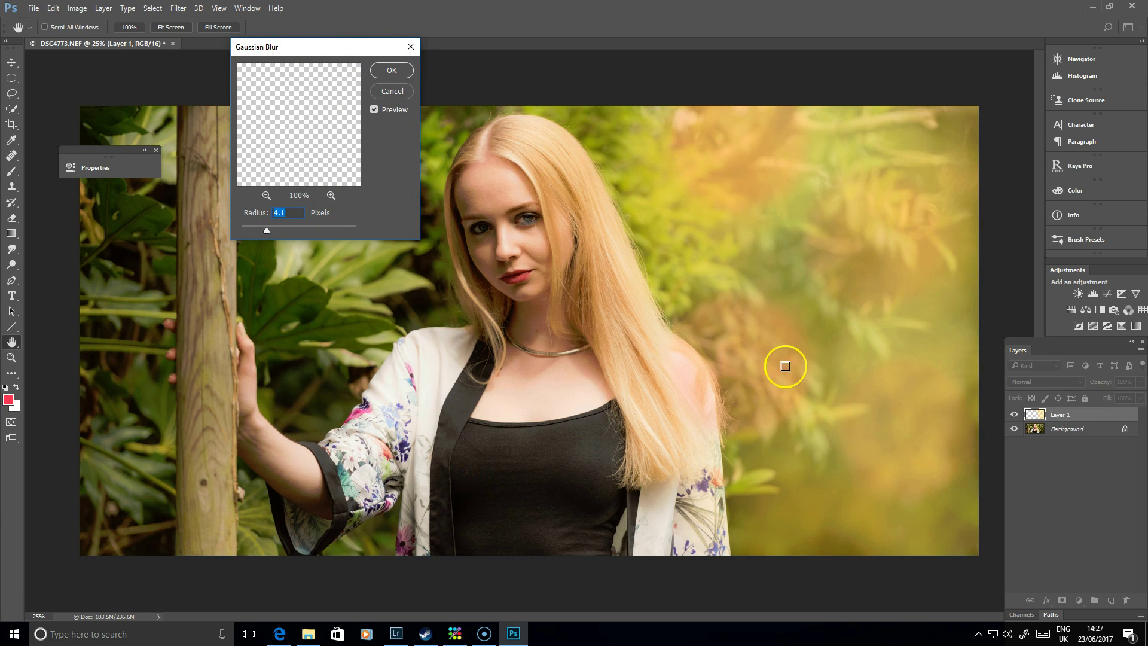
{"action": "left_click_drag", "start_coordinate": [310, 236], "coordinate": [321, 234]}
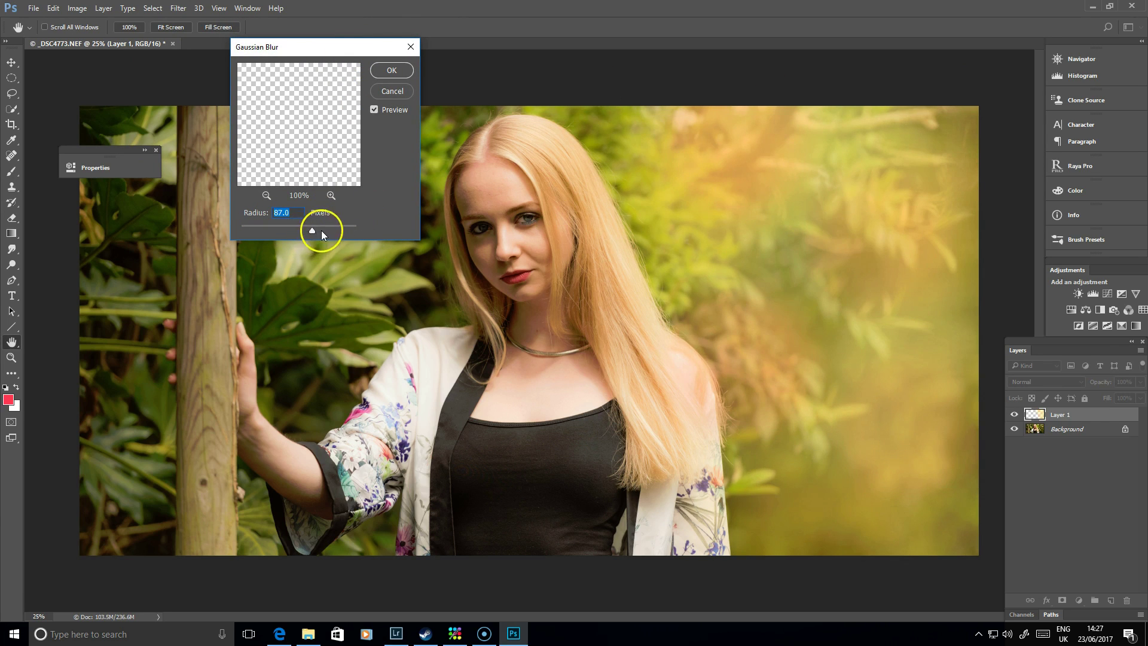
{"action": "left_click_drag", "start_coordinate": [333, 235], "coordinate": [338, 230]}
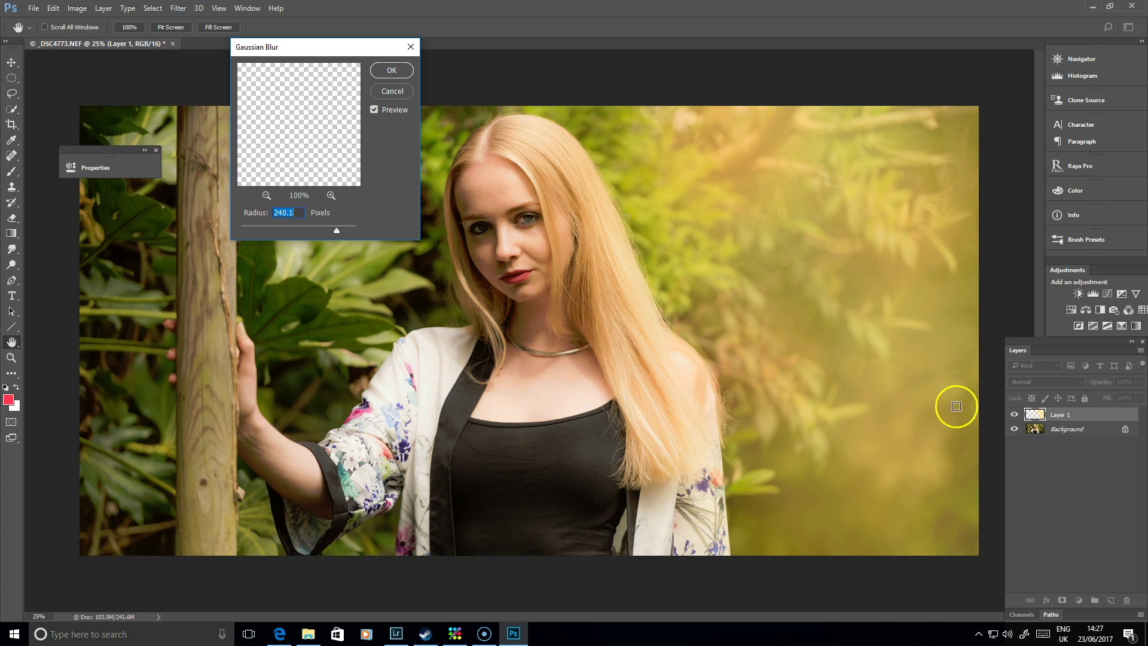
{"action": "left_click", "coordinate": [392, 70]}
{"action": "key", "text": "b"}
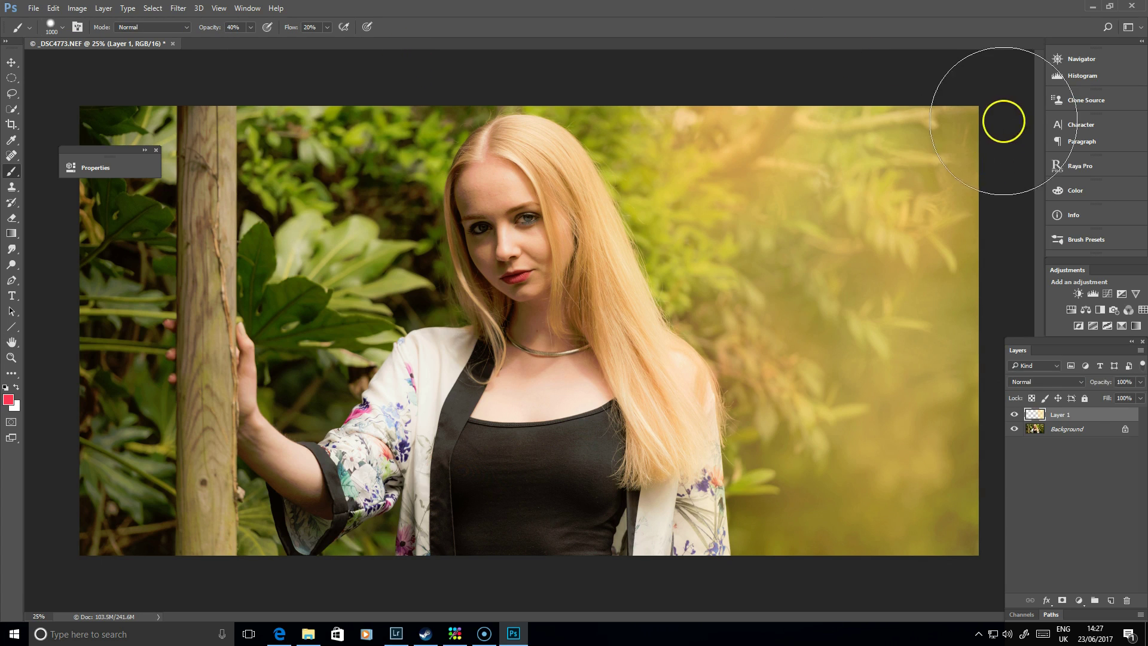
Compare the Screen, Lighten and Normal blend modes on the painted layer, and set it to Screen.
{"action": "left_click", "coordinate": [1078, 381]}
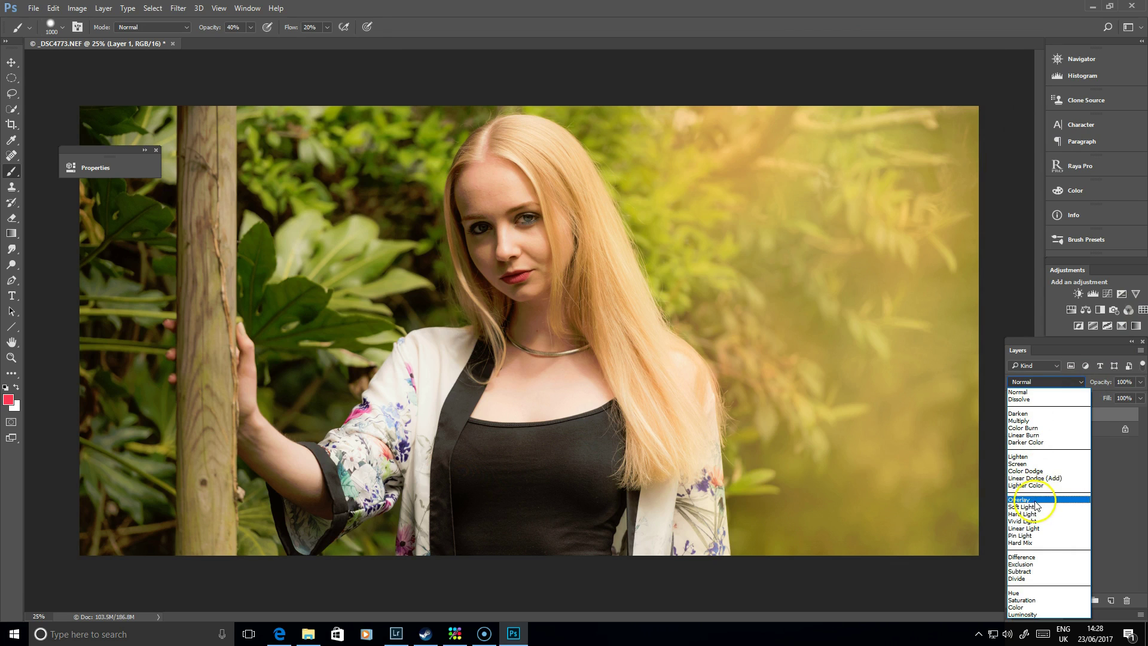
{"action": "left_click", "coordinate": [1040, 465]}
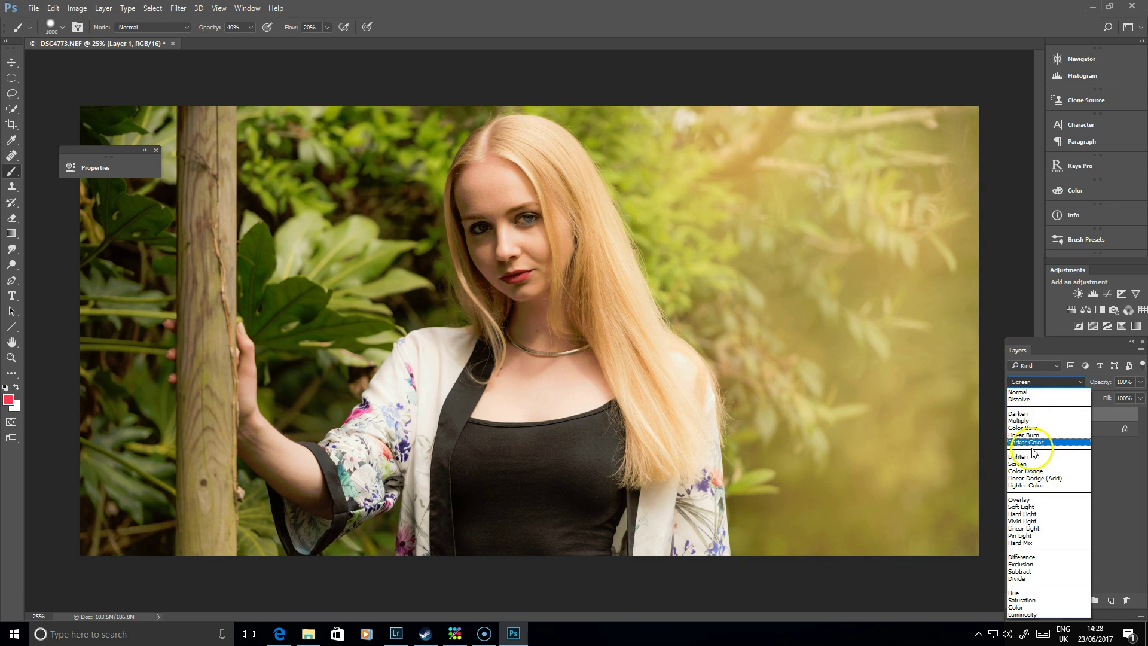
{"action": "left_click", "coordinate": [1024, 456]}
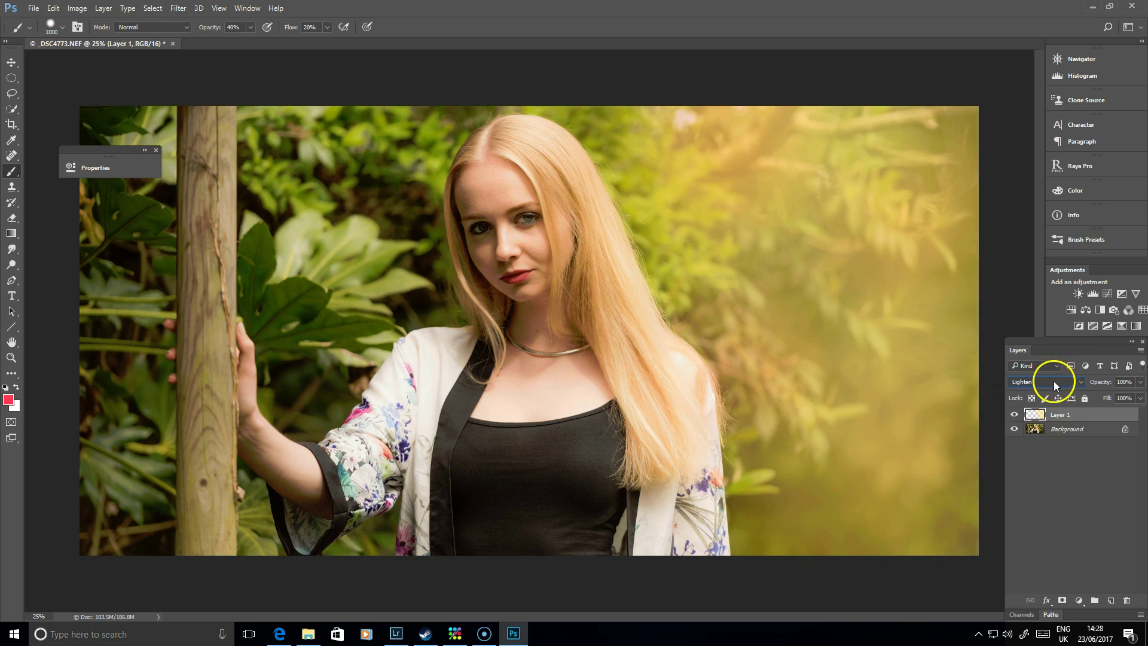
{"action": "left_click", "coordinate": [1056, 379]}
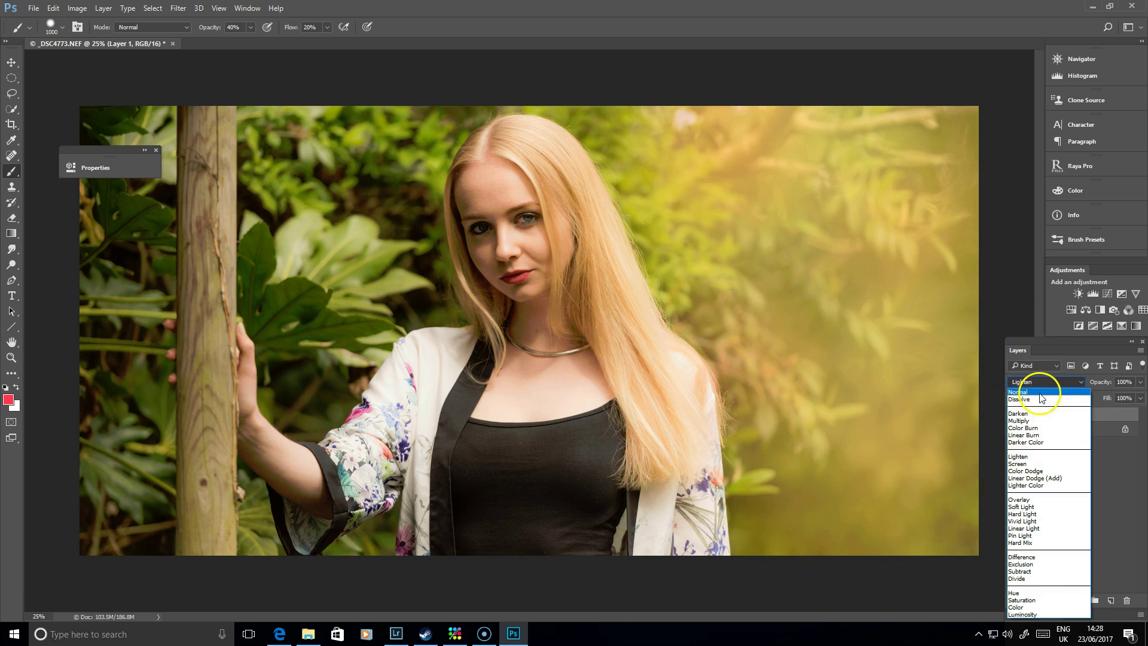
{"action": "left_click", "coordinate": [1041, 392]}
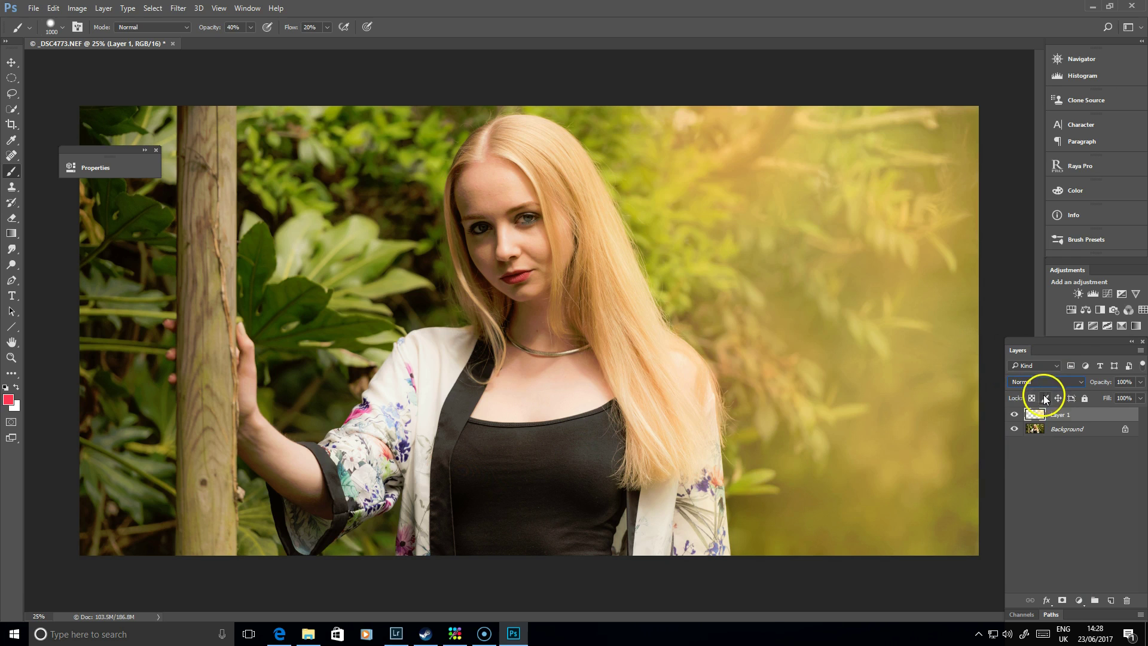
{"action": "left_click", "coordinate": [1065, 380]}
{"action": "left_click", "coordinate": [1029, 457]}
{"action": "left_click", "coordinate": [1066, 383]}
{"action": "left_click", "coordinate": [1060, 393]}
{"action": "left_click", "coordinate": [1070, 381]}
{"action": "left_click", "coordinate": [1032, 464]}
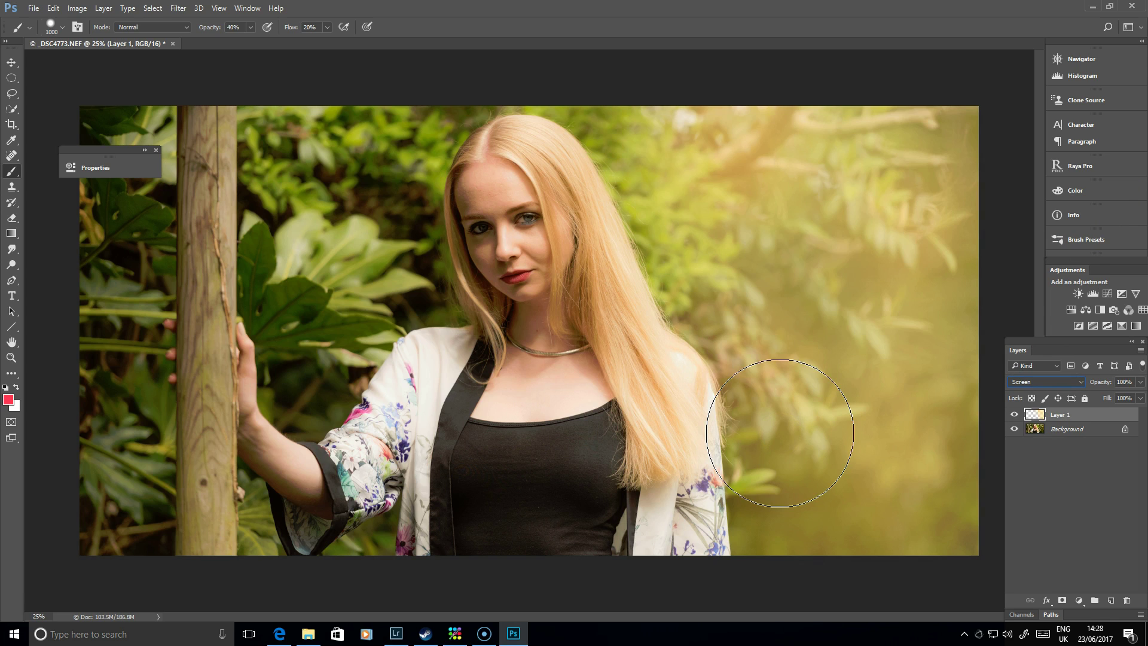
Duplicate the blurred colour layer and lower the copy's opacity to 38%.
{"action": "key", "text": "ctrl+j"}
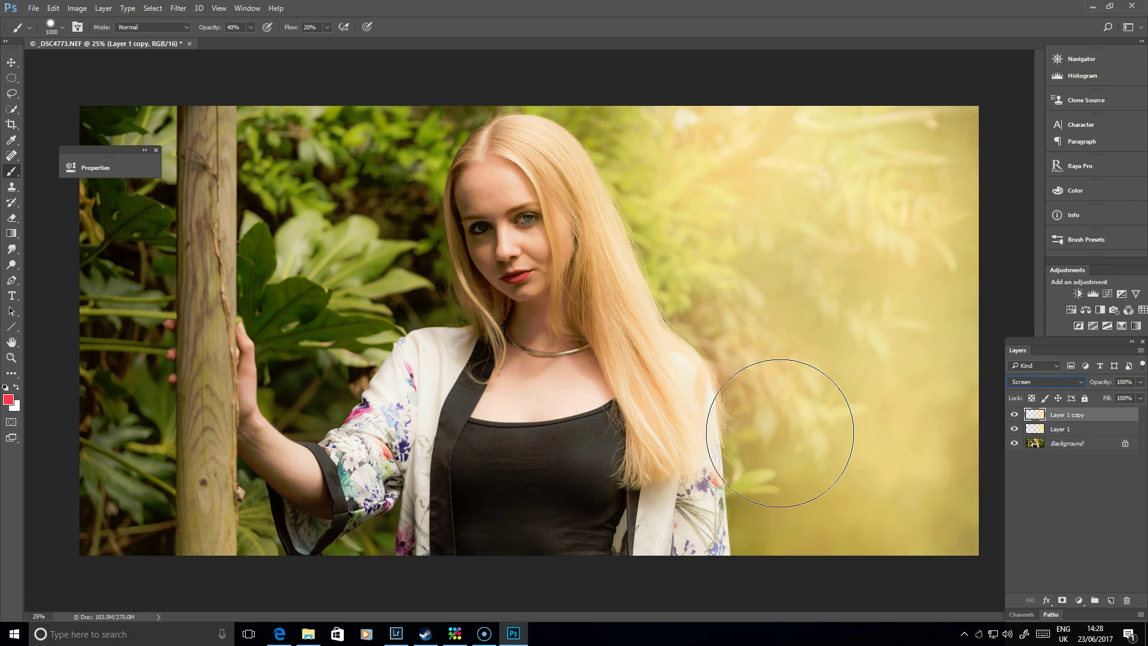
{"action": "mouse_move", "coordinate": [733, 335]}
{"action": "left_mouse_down"}
{"action": "mouse_move", "coordinate": [710, 389]}
{"action": "mouse_move", "coordinate": [871, 359]}
{"action": "left_mouse_up"}
{"action": "left_click", "coordinate": [1118, 402]}
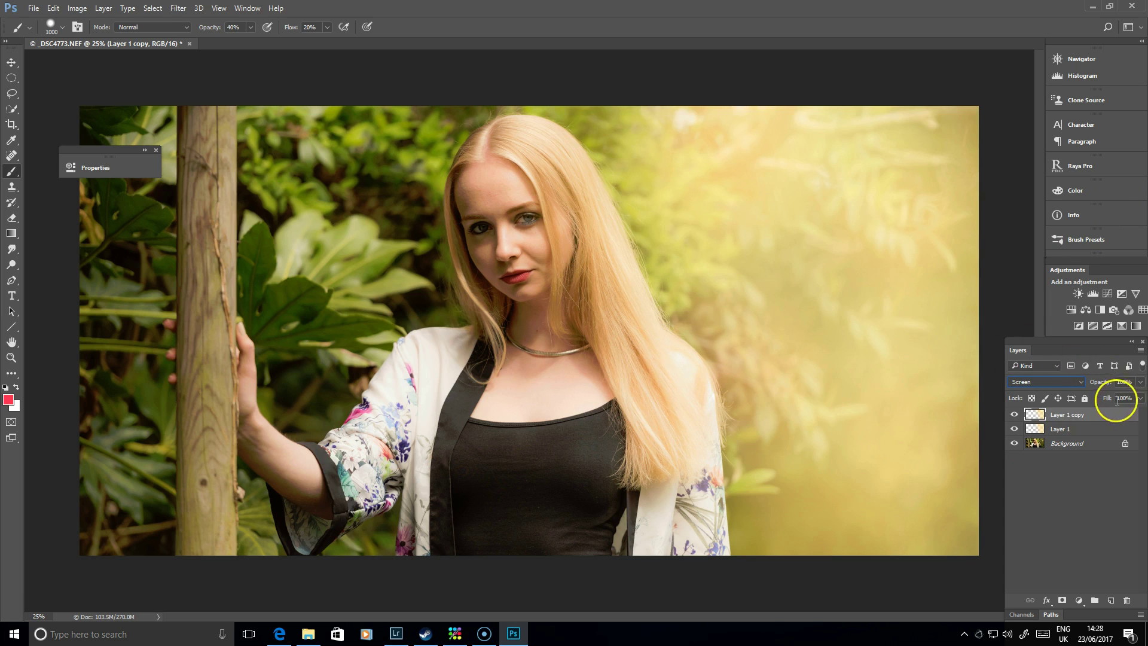
{"action": "left_click", "coordinate": [1141, 383]}
{"action": "left_click_drag", "start_coordinate": [1138, 398], "coordinate": [1104, 394]}
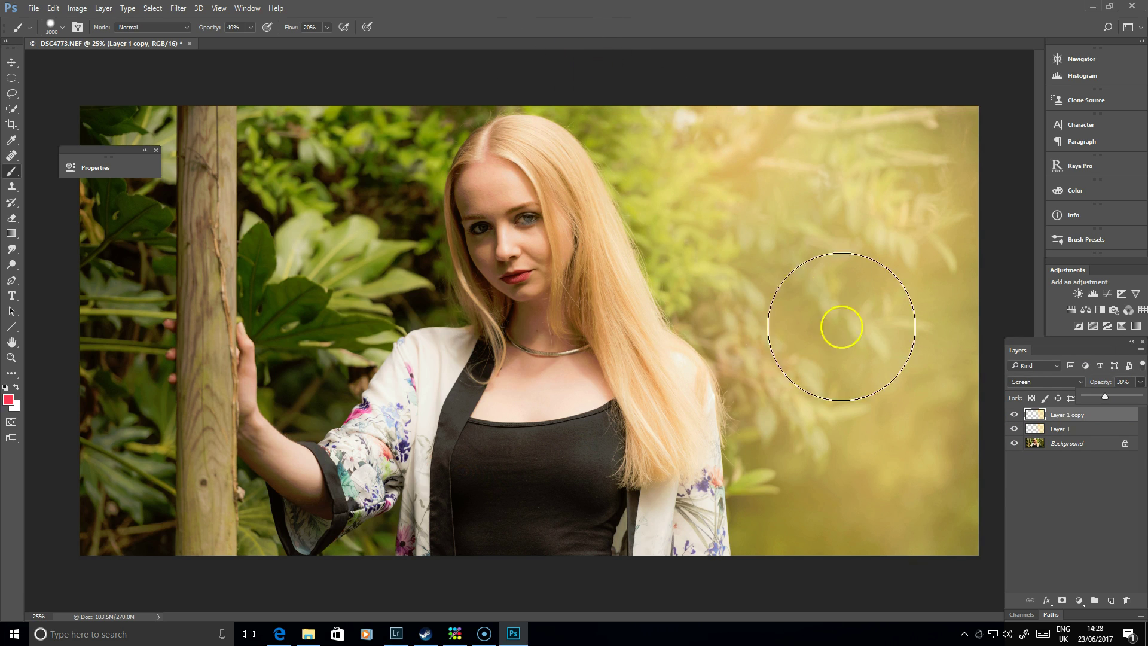
Stretch Layer 1 further across the model and below the canvas, to about 119% width and 112% height.
{"action": "left_click", "coordinate": [1051, 432]}
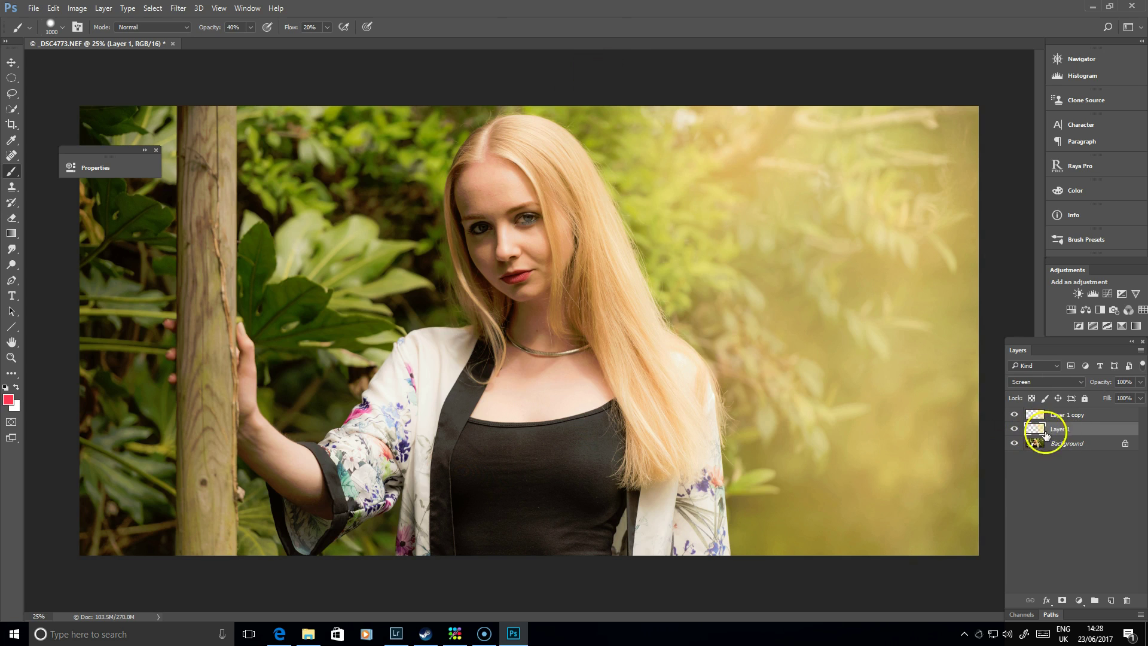
{"action": "key", "text": "ctrl+t"}
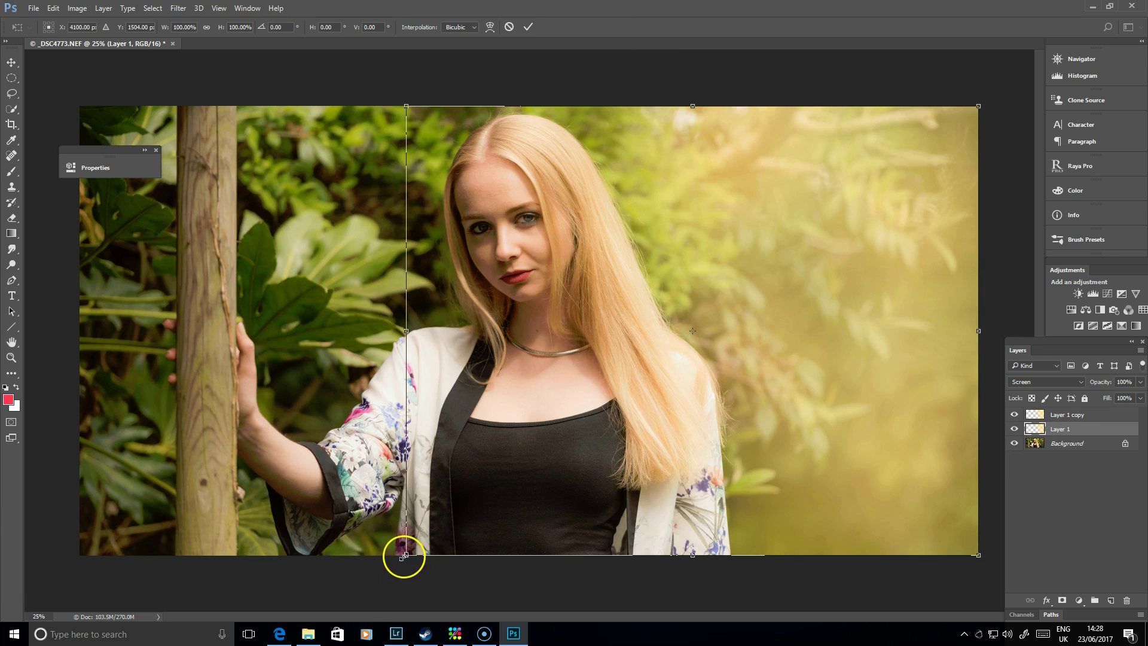
{"action": "left_click_drag", "start_coordinate": [406, 556], "coordinate": [316, 571]}
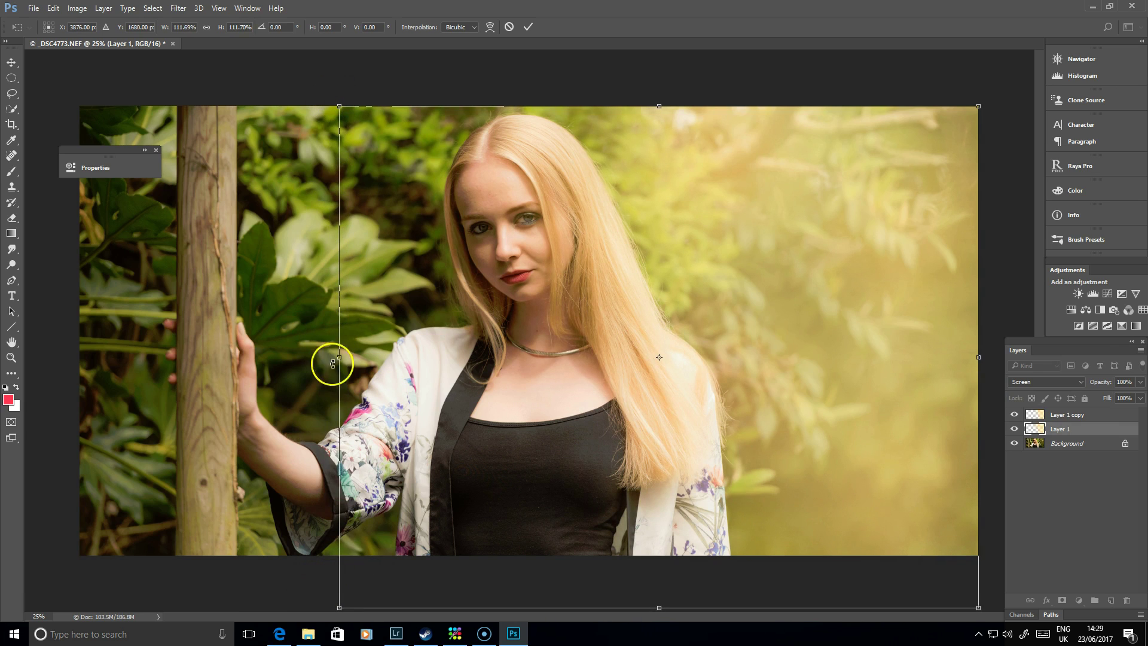
{"action": "left_click_drag", "start_coordinate": [339, 360], "coordinate": [299, 357]}
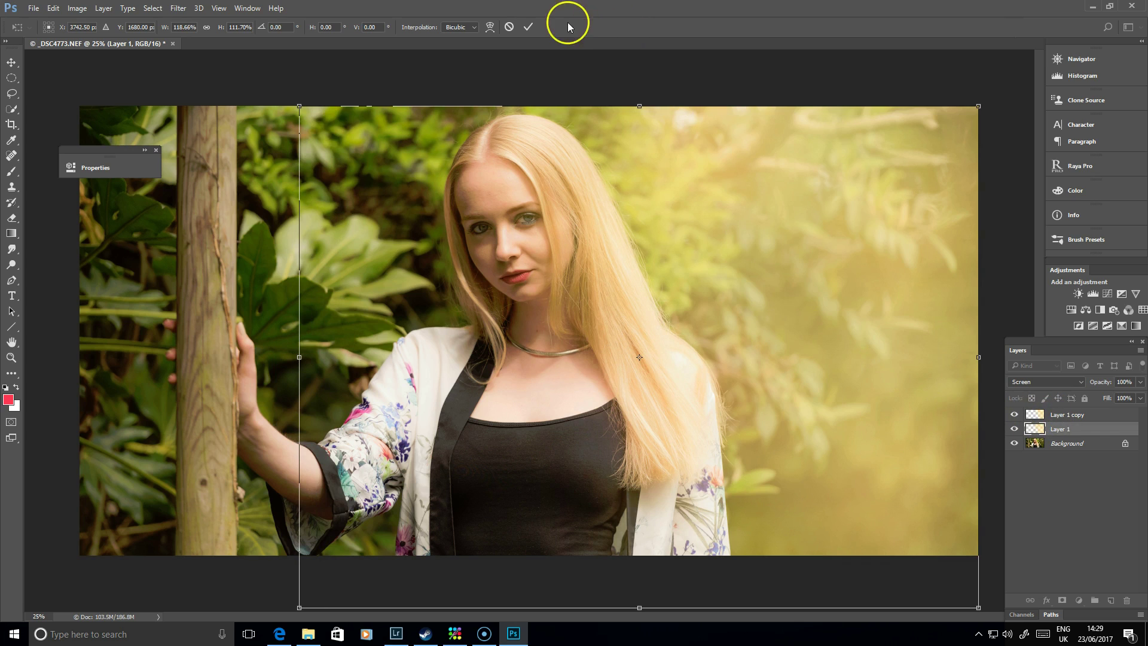
{"action": "left_click", "coordinate": [522, 31]}
{"action": "key", "text": "b"}
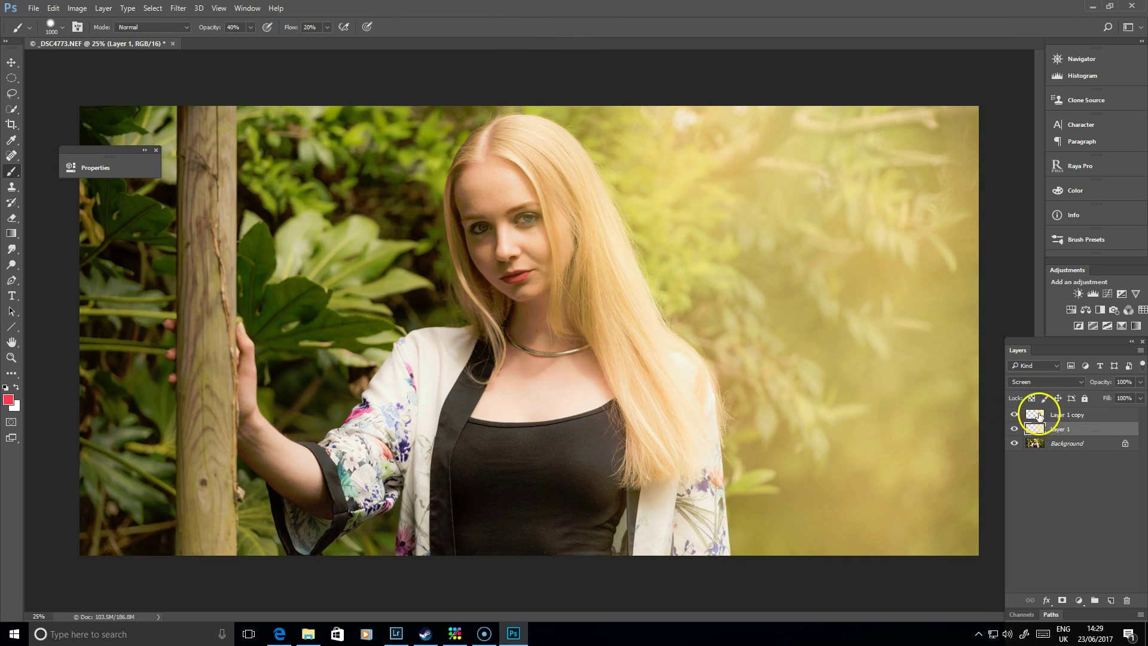
Stretch Layer 1 copy towards the model and slightly below the canvas, to about 113% width and 104% height.
{"action": "left_click", "coordinate": [1040, 415]}
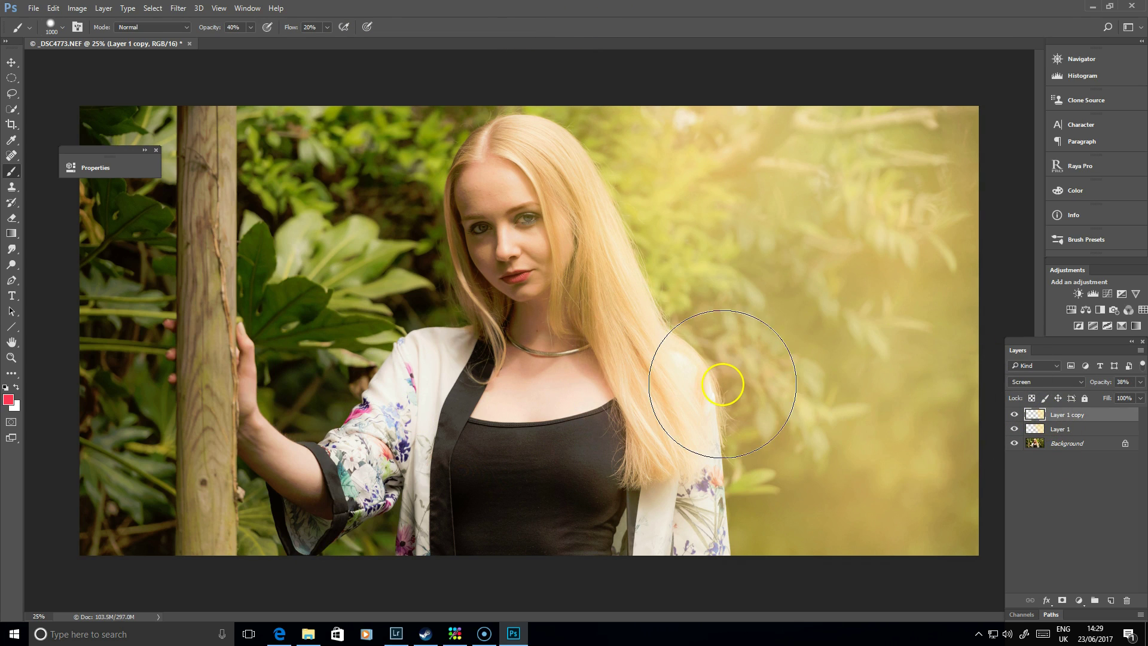
{"action": "key", "text": "ctrl+t"}
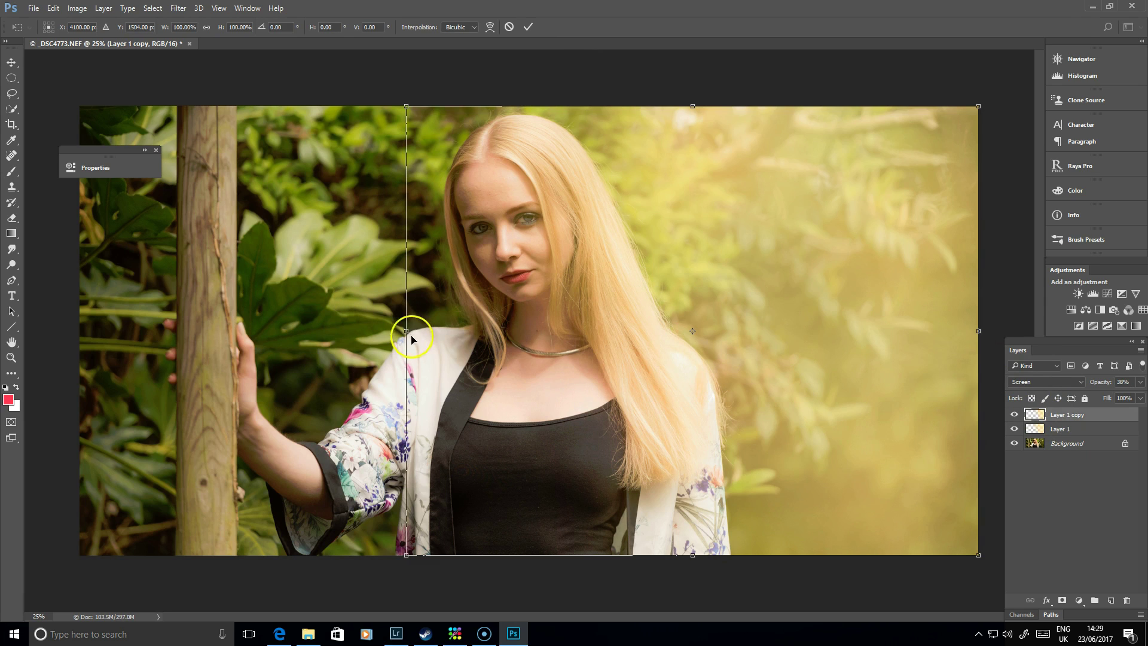
{"action": "left_click_drag", "start_coordinate": [406, 333], "coordinate": [355, 331]}
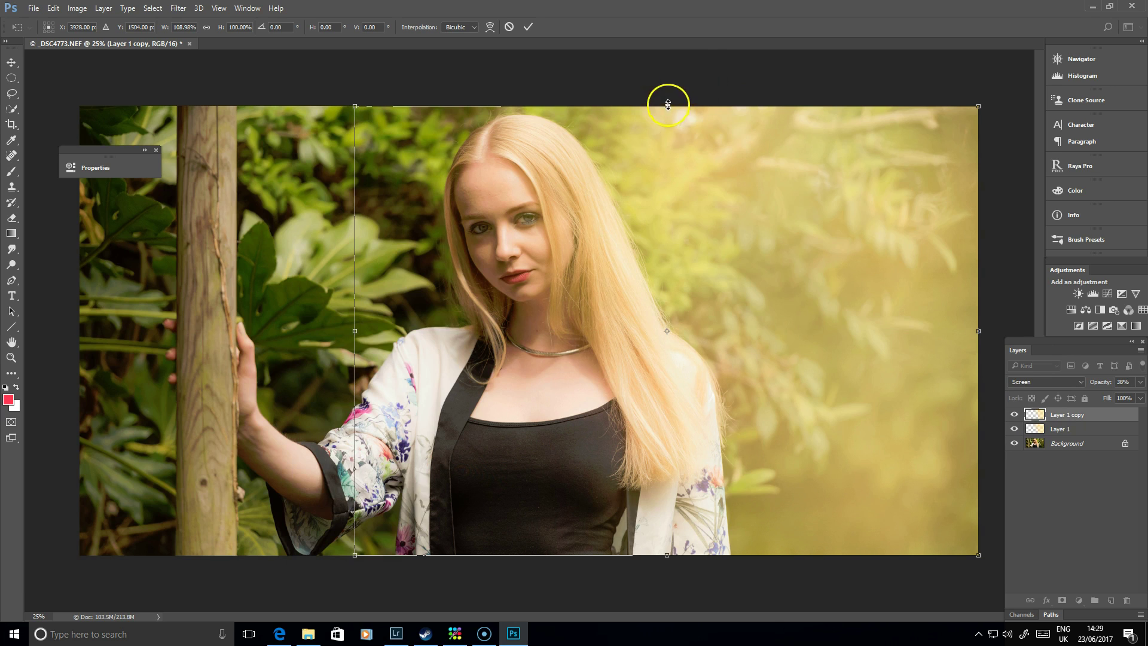
{"action": "left_click_drag", "start_coordinate": [355, 555], "coordinate": [333, 571]}
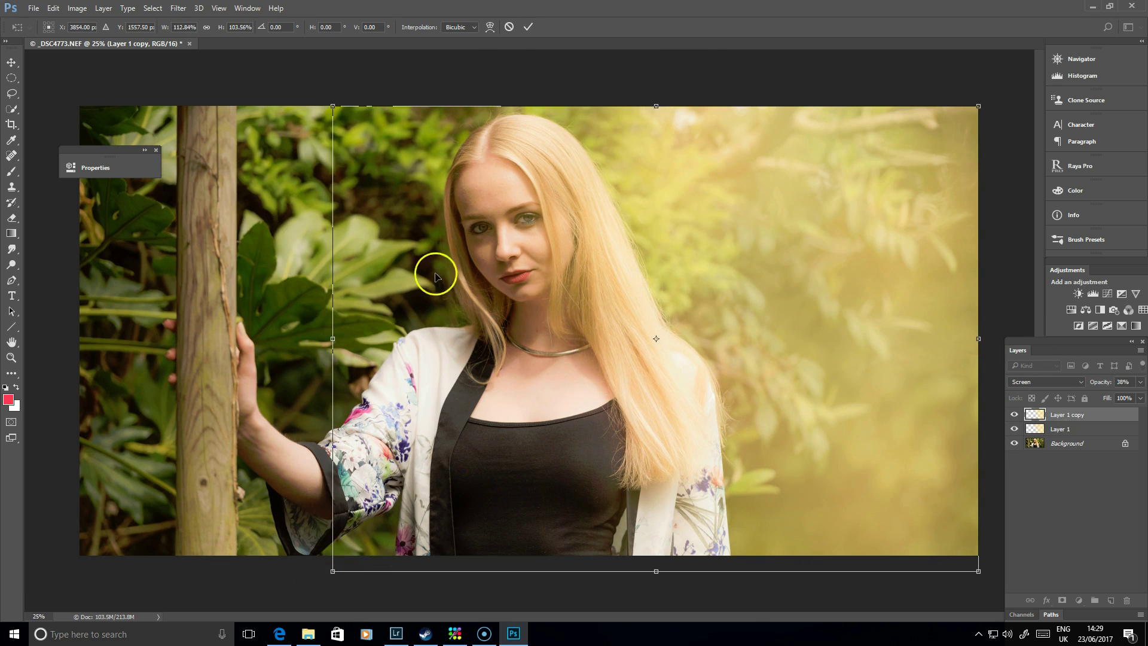
{"action": "left_click", "coordinate": [530, 27]}
{"action": "key", "text": "b"}
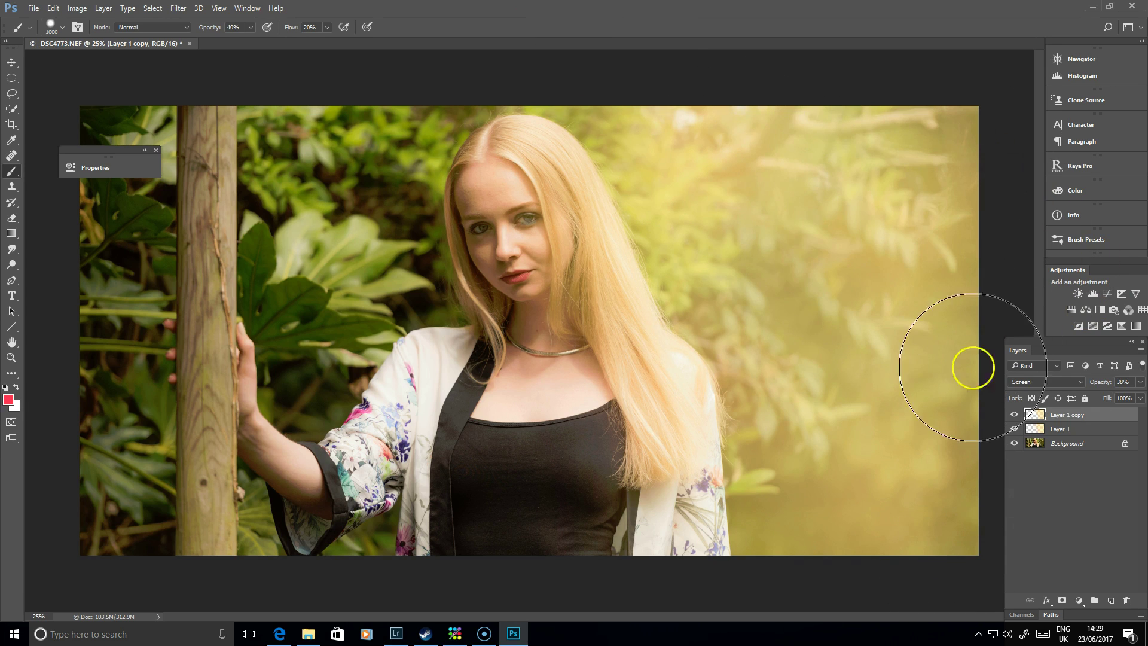
Brush pinkish red over the upper foliage beside the model on a new layer and reapply the last Gaussian Blur.
{"action": "left_click", "coordinate": [1112, 601]}
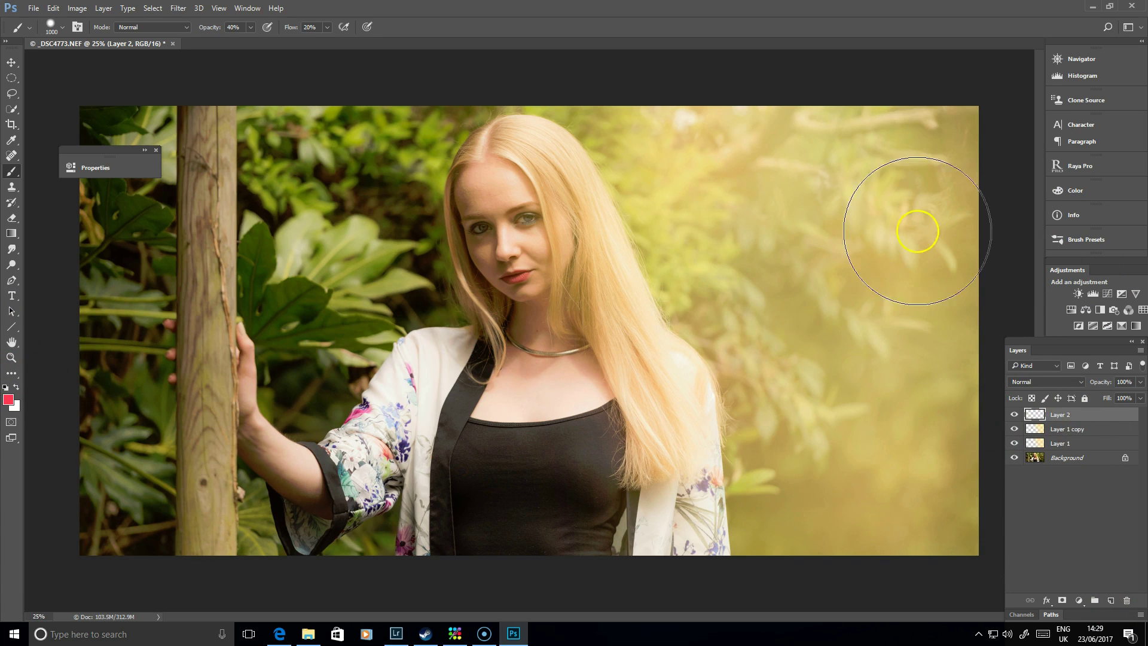
{"action": "mouse_move", "coordinate": [914, 154]}
{"action": "left_mouse_down"}
{"action": "mouse_move", "coordinate": [887, 160]}
{"action": "mouse_move", "coordinate": [932, 185]}
{"action": "mouse_move", "coordinate": [955, 261]}
{"action": "mouse_move", "coordinate": [891, 375]}
{"action": "mouse_move", "coordinate": [863, 150]}
{"action": "mouse_move", "coordinate": [800, 138]}
{"action": "mouse_move", "coordinate": [873, 272]}
{"action": "left_mouse_up"}
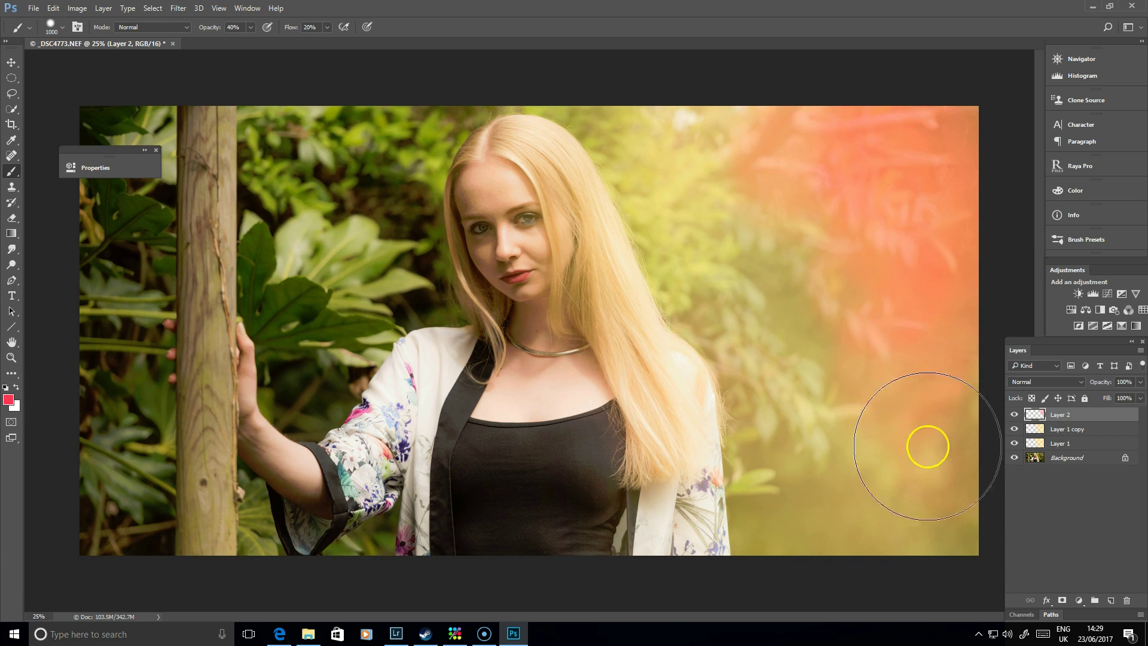
{"action": "left_click", "coordinate": [153, 8]}
{"action": "mouse_move", "coordinate": [180, 8]}
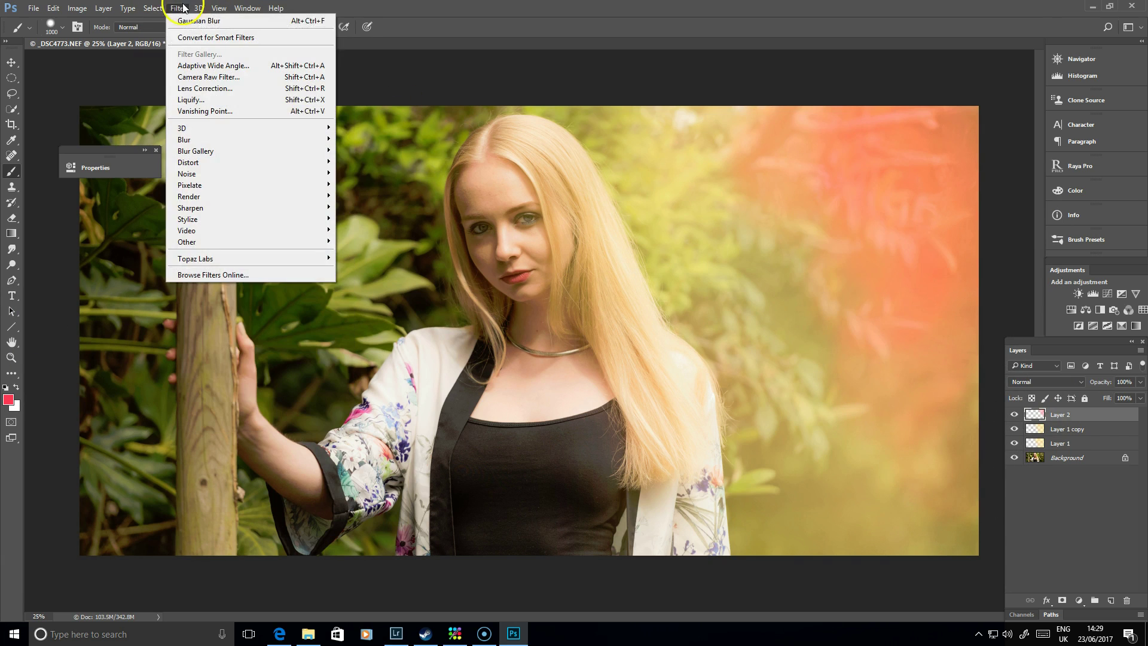
{"action": "left_click", "coordinate": [192, 34]}
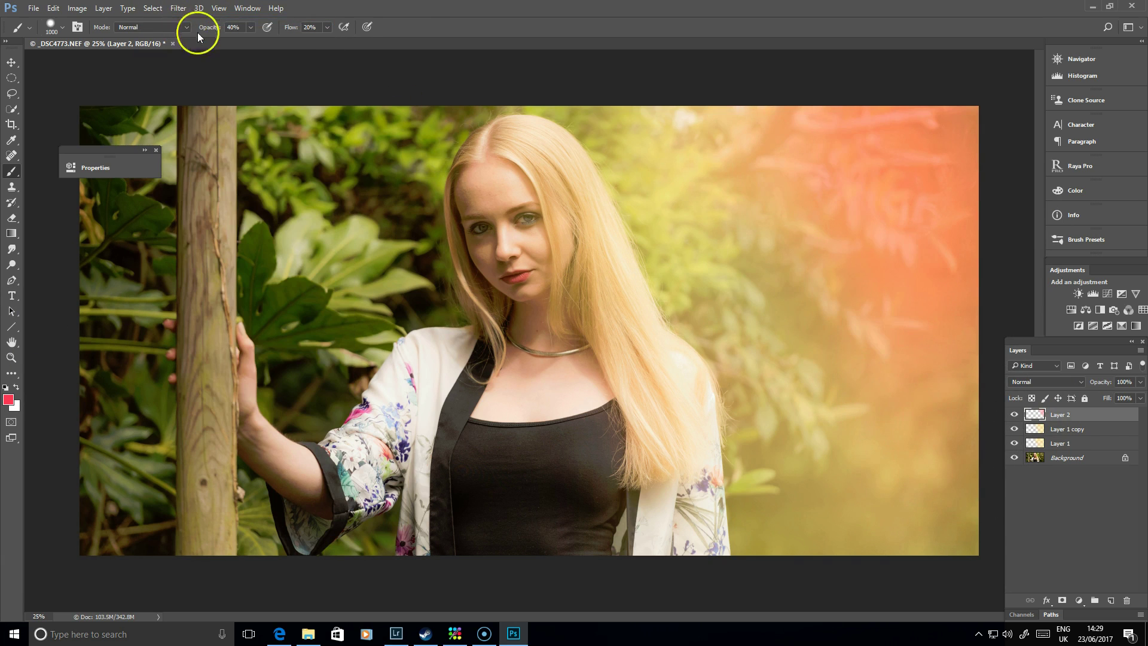
Try the Screen and Lighten blend modes on the red layer at 100% opacity, and delete that layer.
{"action": "left_click", "coordinate": [1068, 383]}
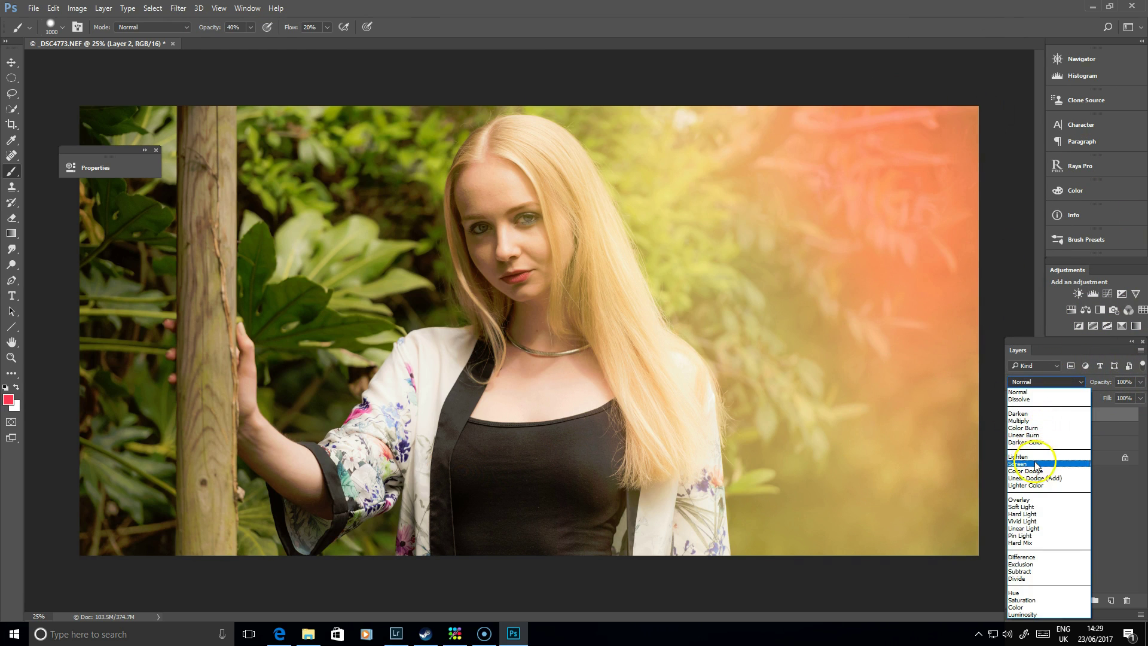
{"action": "left_click", "coordinate": [1035, 463]}
{"action": "left_click", "coordinate": [1061, 386]}
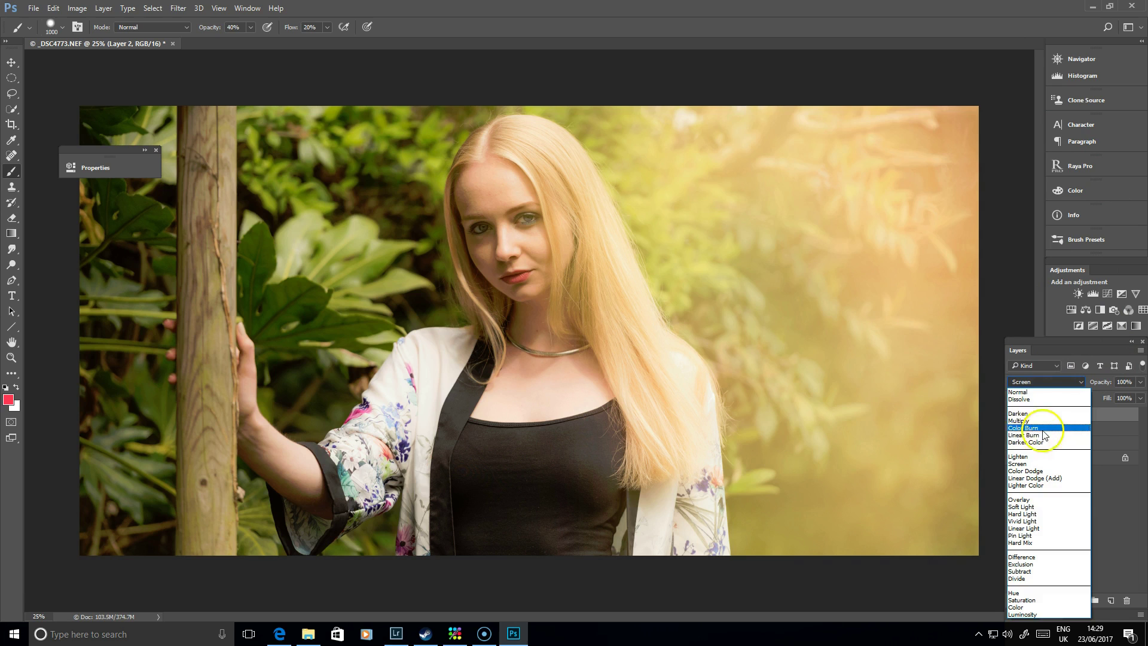
{"action": "left_click", "coordinate": [1041, 453]}
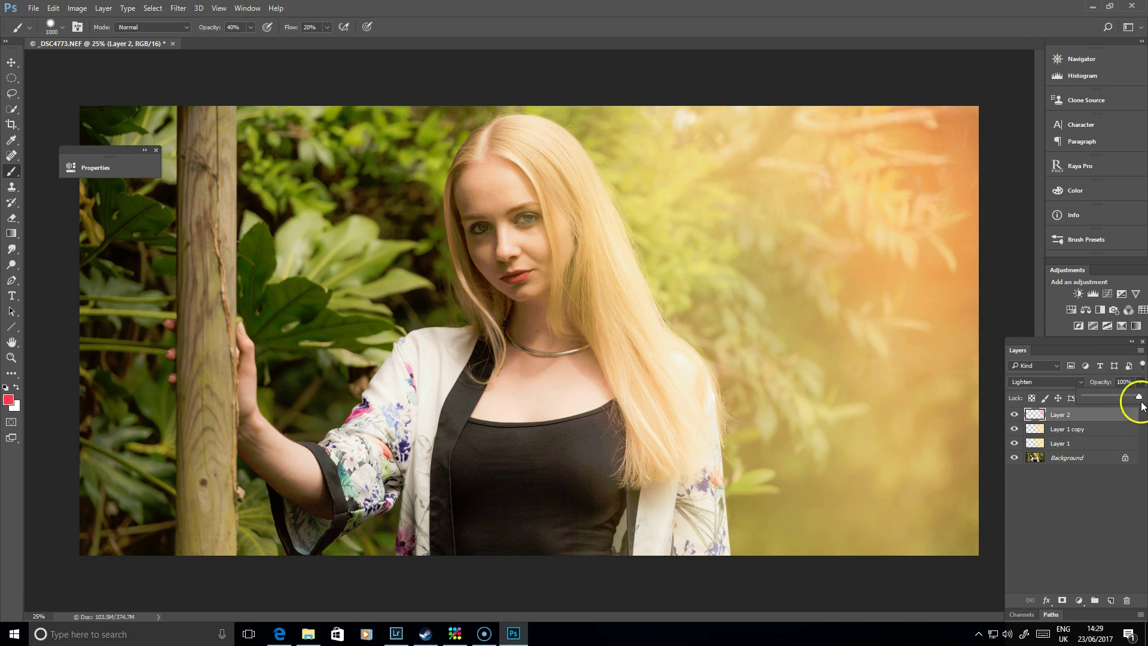
{"action": "left_click_drag", "start_coordinate": [1123, 398], "coordinate": [1139, 400]}
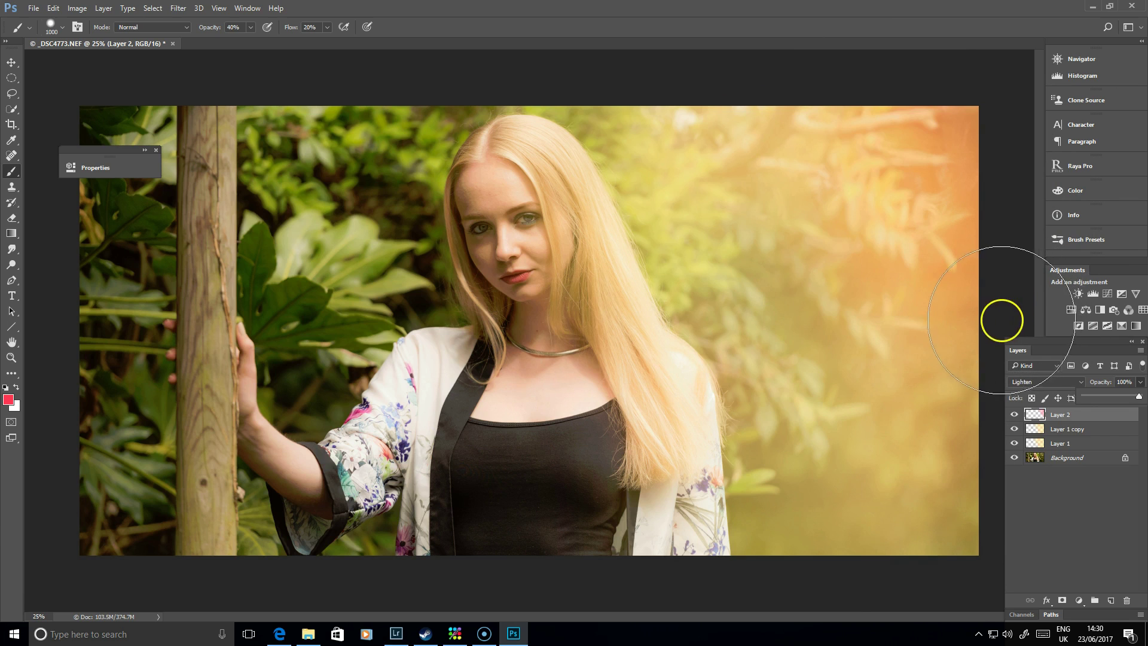
{"action": "left_click", "coordinate": [1033, 416]}
{"action": "key", "text": "Delete"}
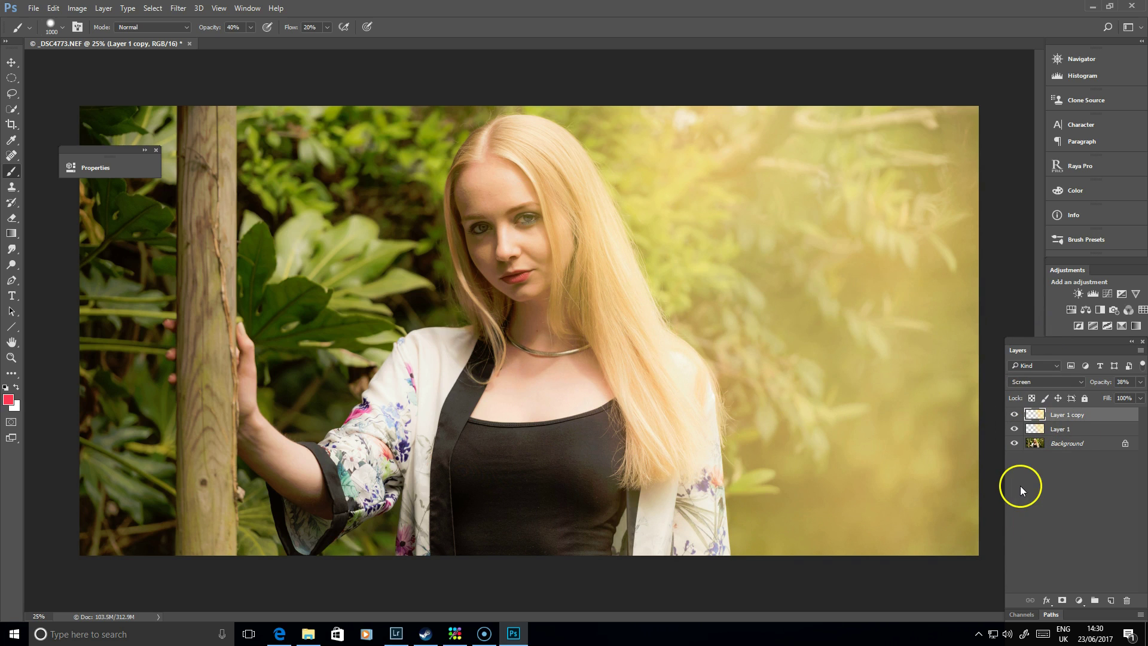
Add a new layer above the colour layers and fill it with black at 100% opacity.
{"action": "left_click", "coordinate": [1112, 601]}
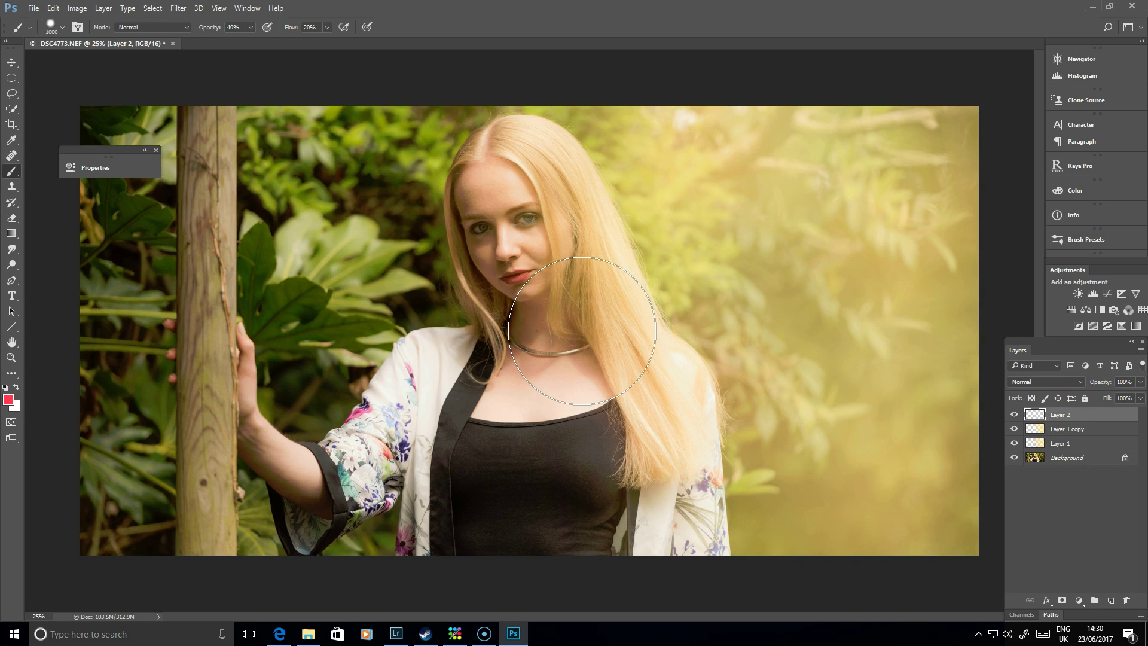
{"action": "key", "text": "shift+F5"}
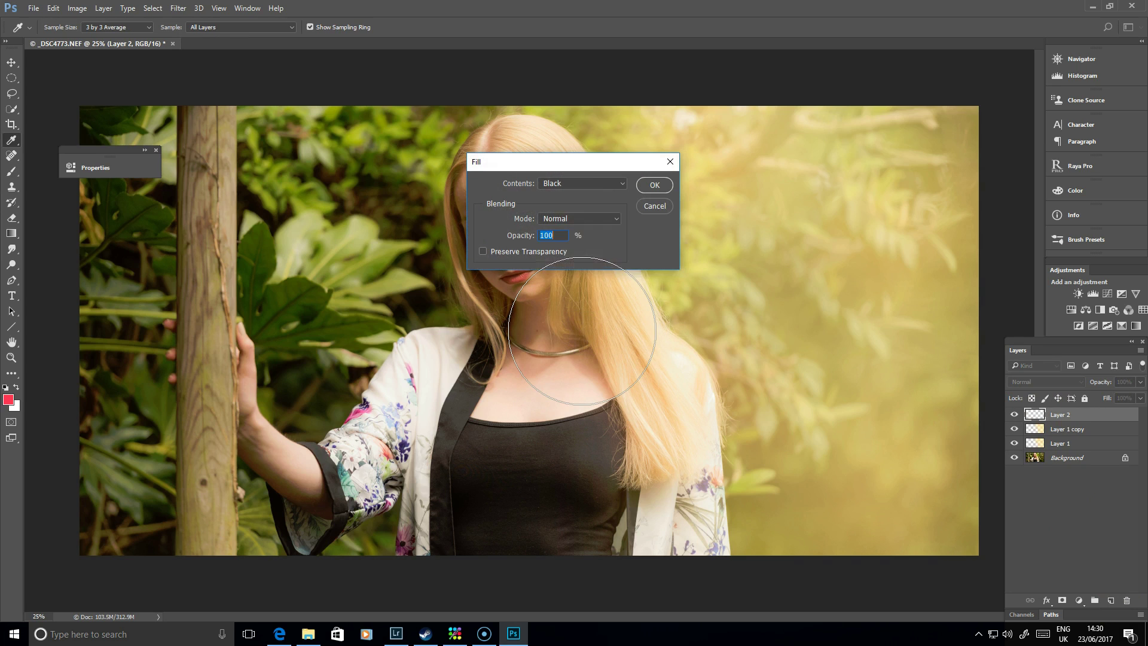
{"action": "left_click", "coordinate": [655, 186]}
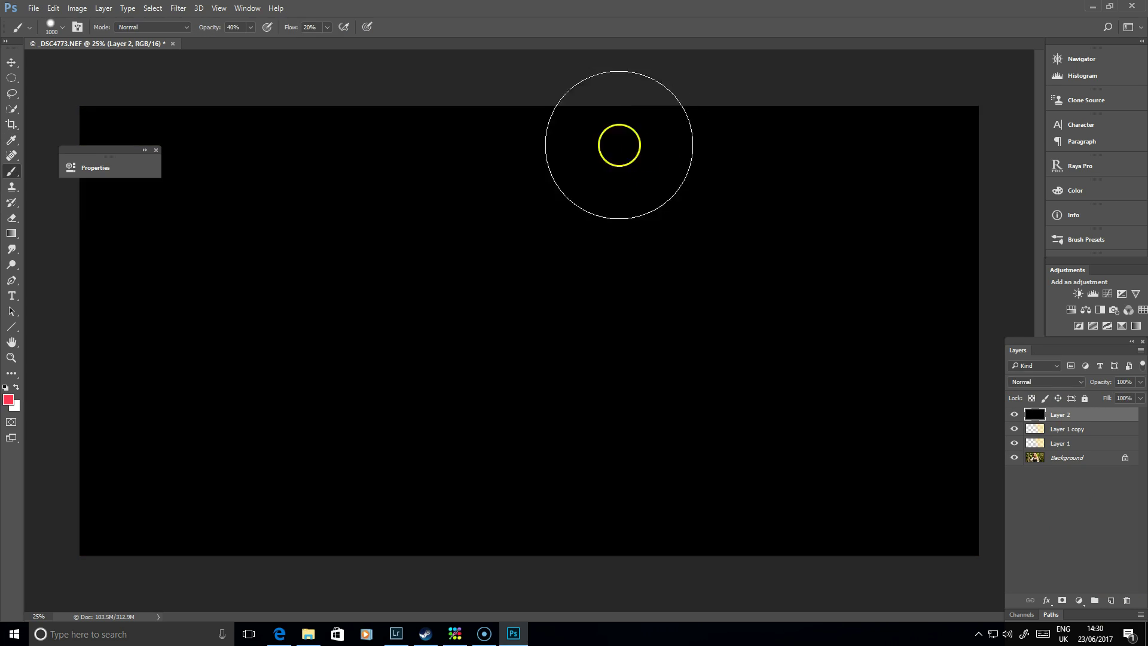
Render a 50-300mm Zoom lens flare at 170% brightness on the black layer.
{"action": "left_click", "coordinate": [178, 8]}
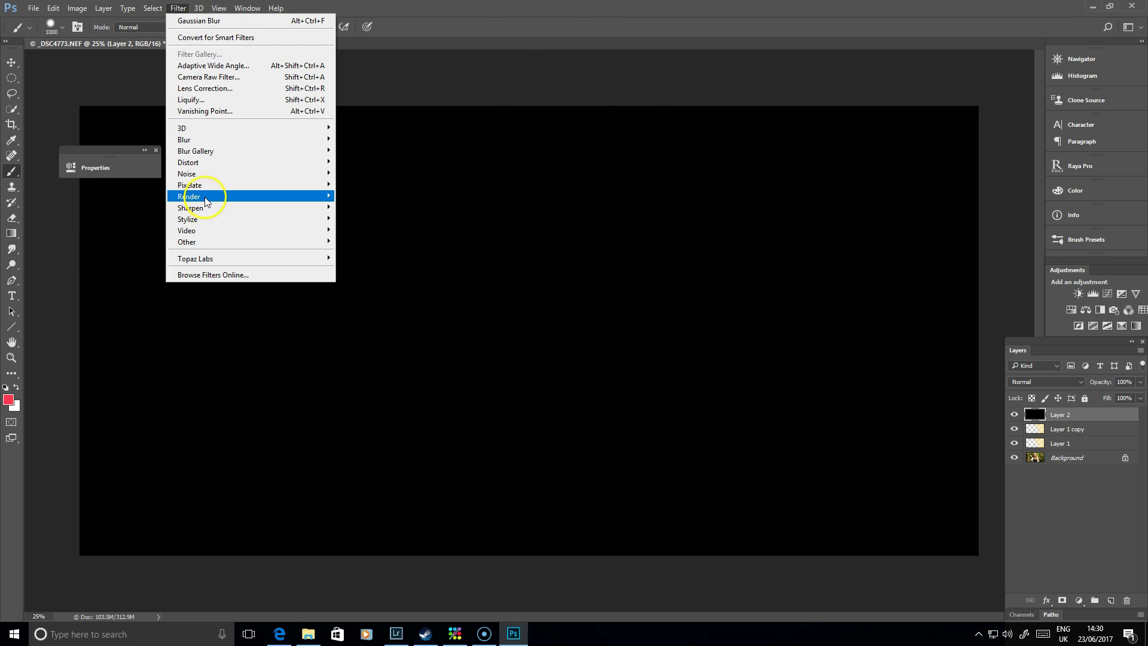
{"action": "mouse_move", "coordinate": [201, 198]}
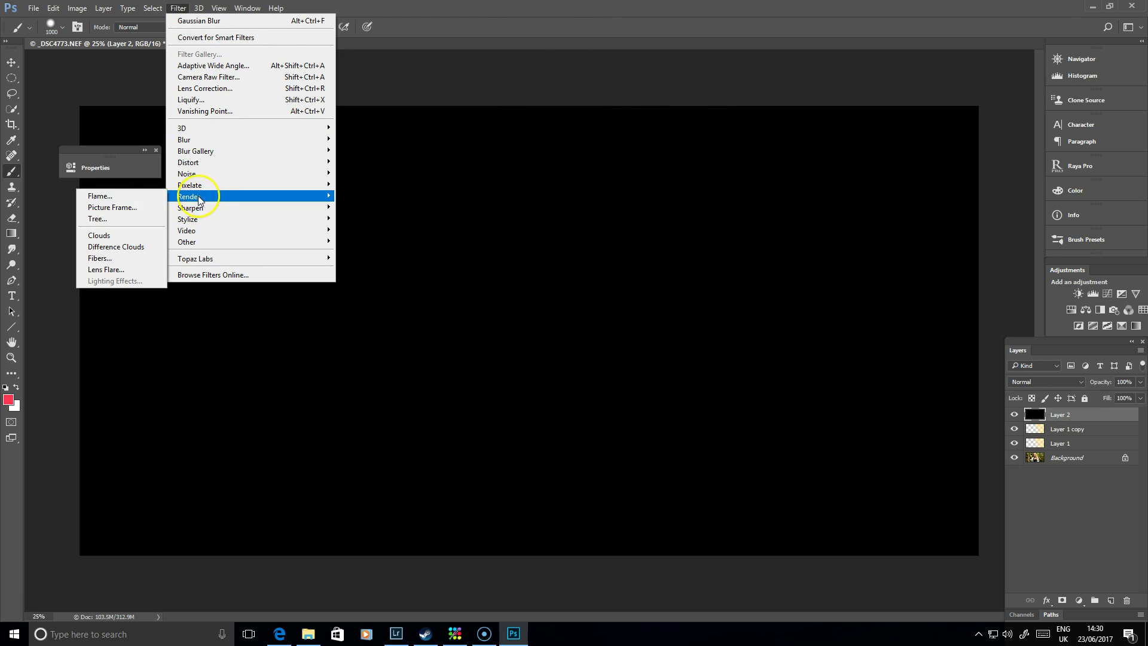
{"action": "left_click", "coordinate": [133, 272]}
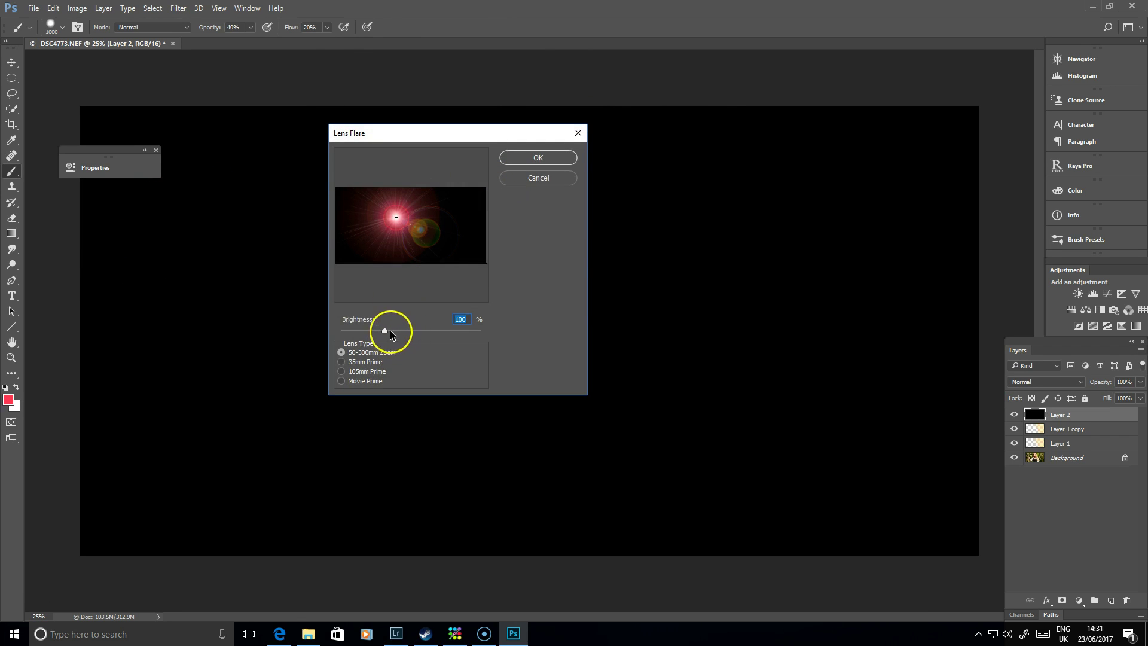
{"action": "left_click_drag", "start_coordinate": [392, 331], "coordinate": [418, 327]}
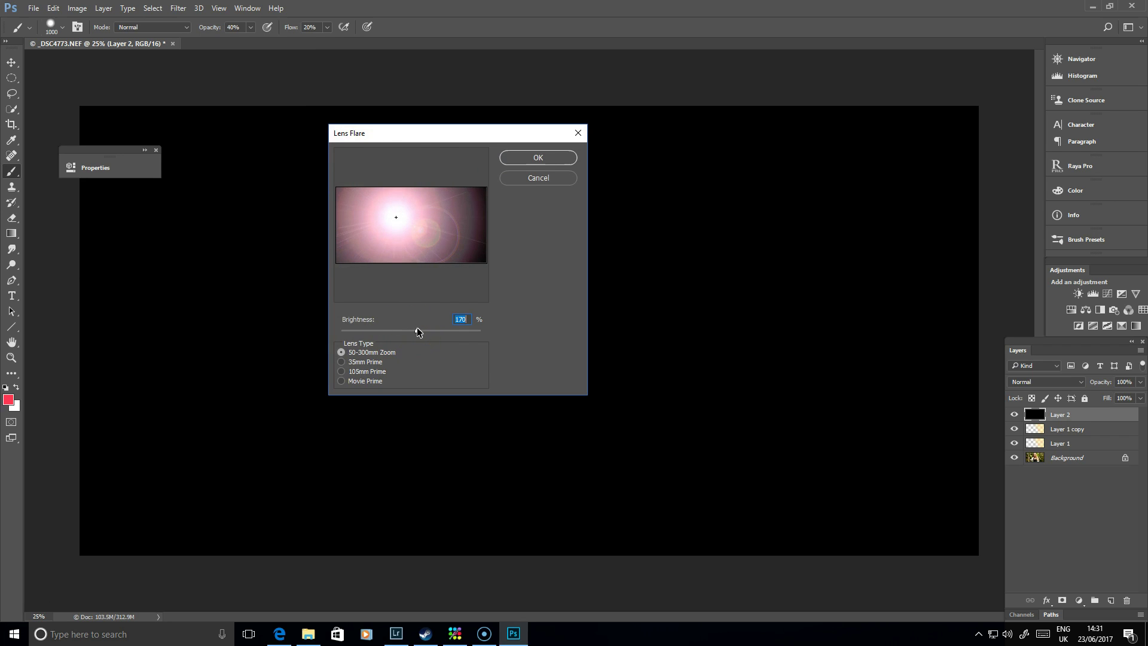
{"action": "left_click", "coordinate": [530, 156]}
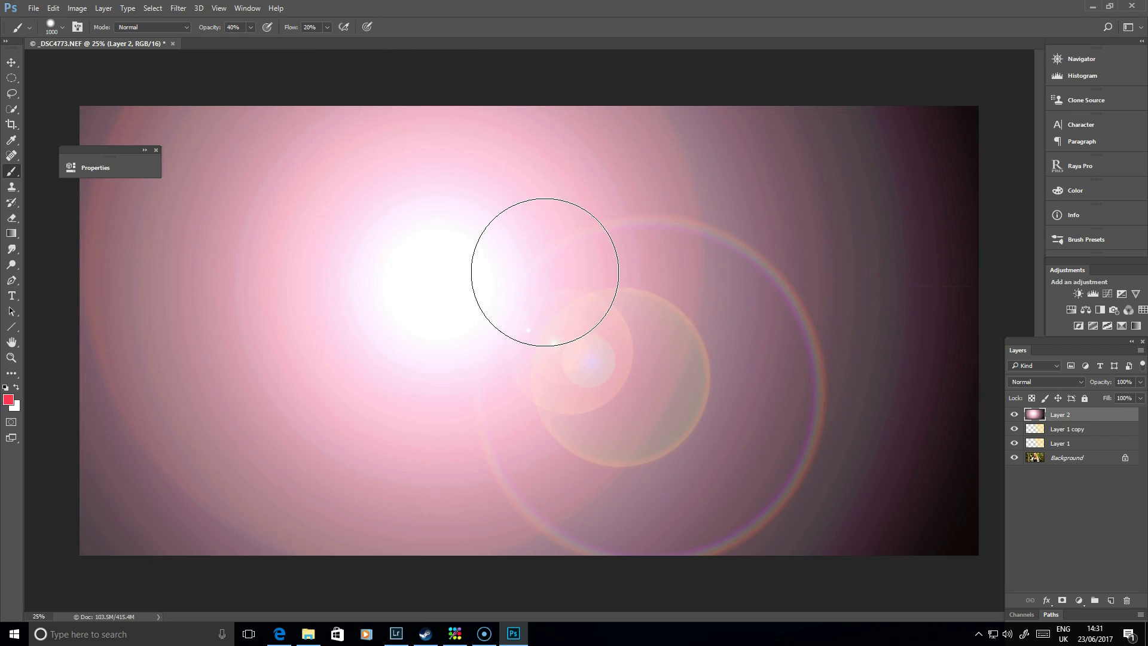
Flip the lens flare layer horizontally.
{"action": "key", "text": "ctrl+t"}
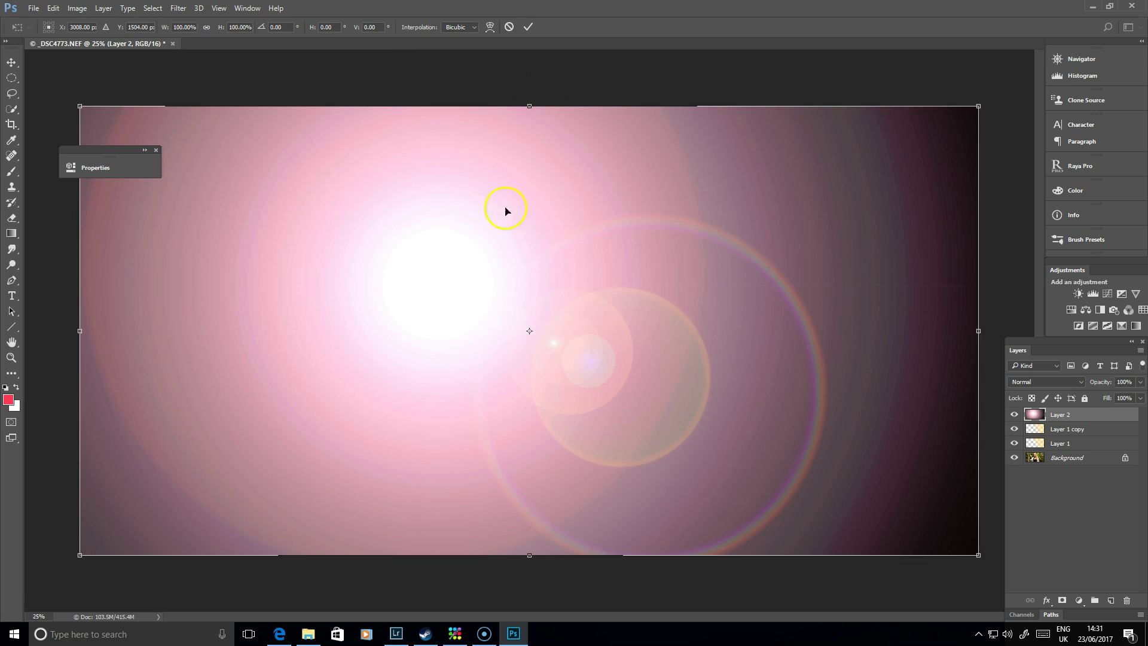
{"action": "right_click", "coordinate": [403, 259]}
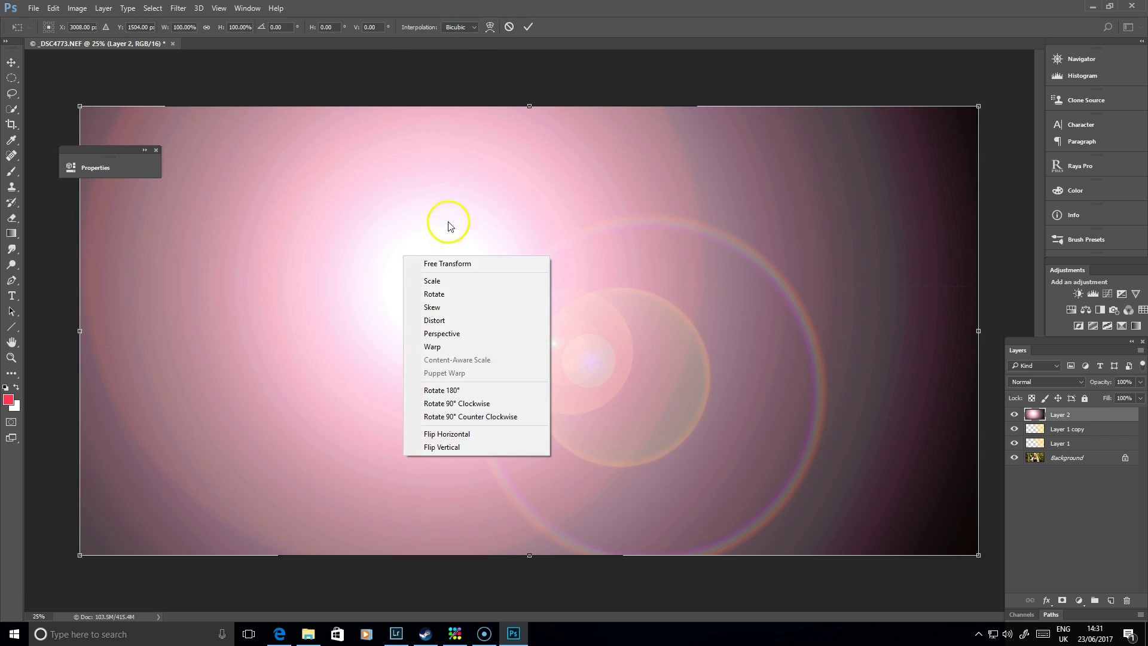
{"action": "left_click", "coordinate": [461, 439]}
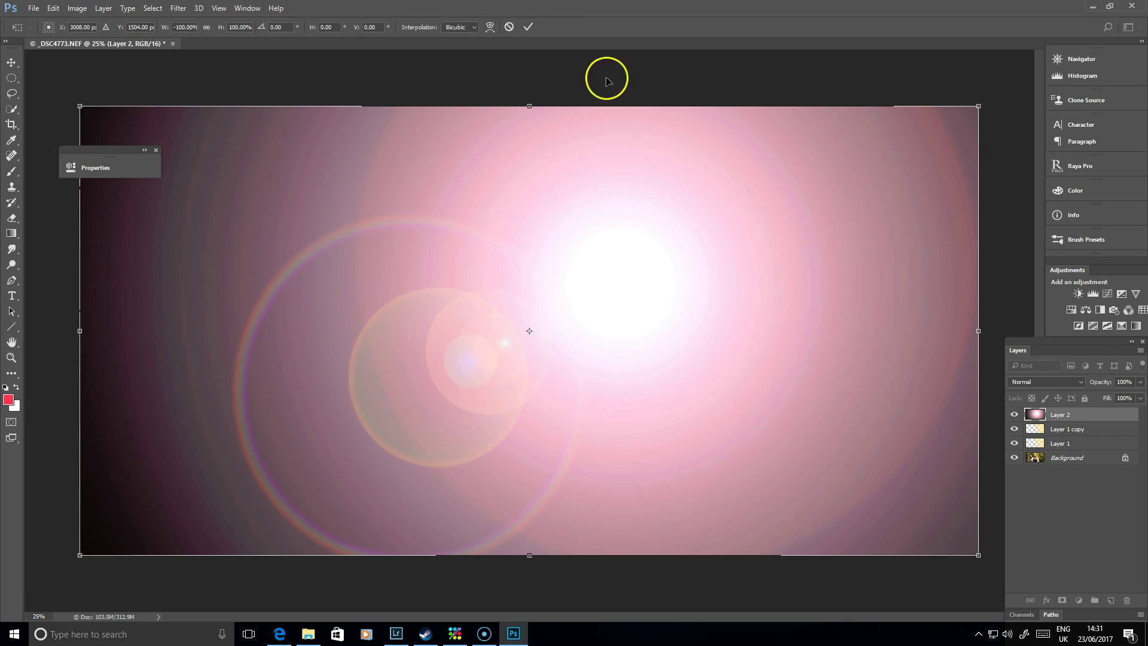
{"action": "left_click", "coordinate": [537, 26]}
{"action": "key", "text": "b"}
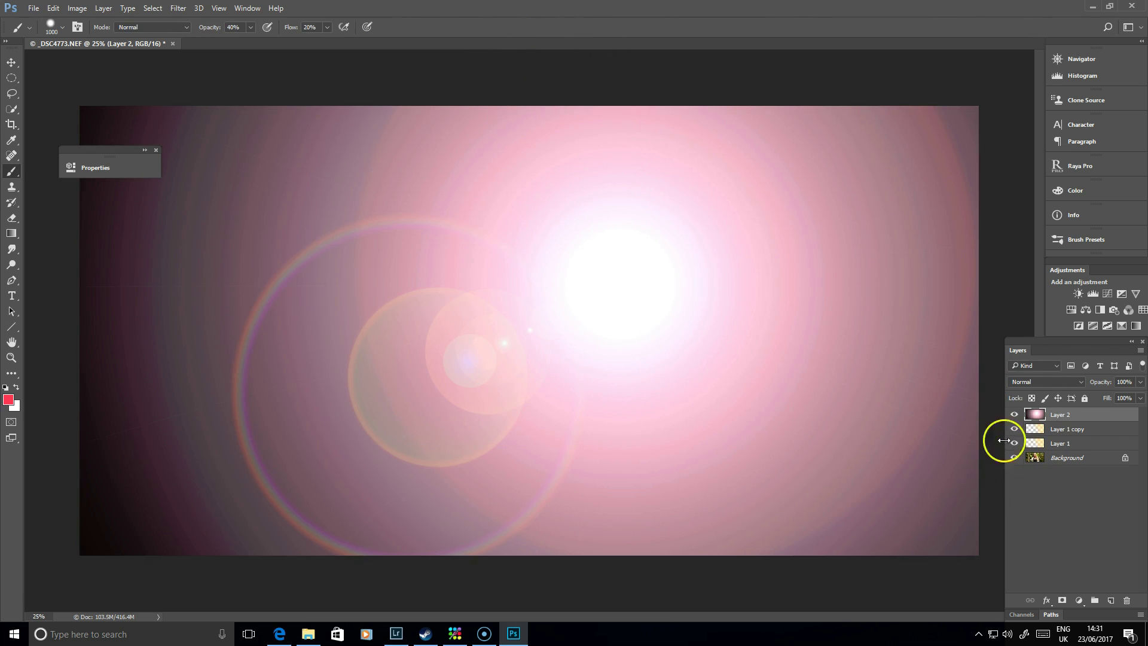
Blend the lens flare layer with Screen, move its bright spot to the photo's upper-right corner and scale it to about 103%.
{"action": "left_click", "coordinate": [1074, 382]}
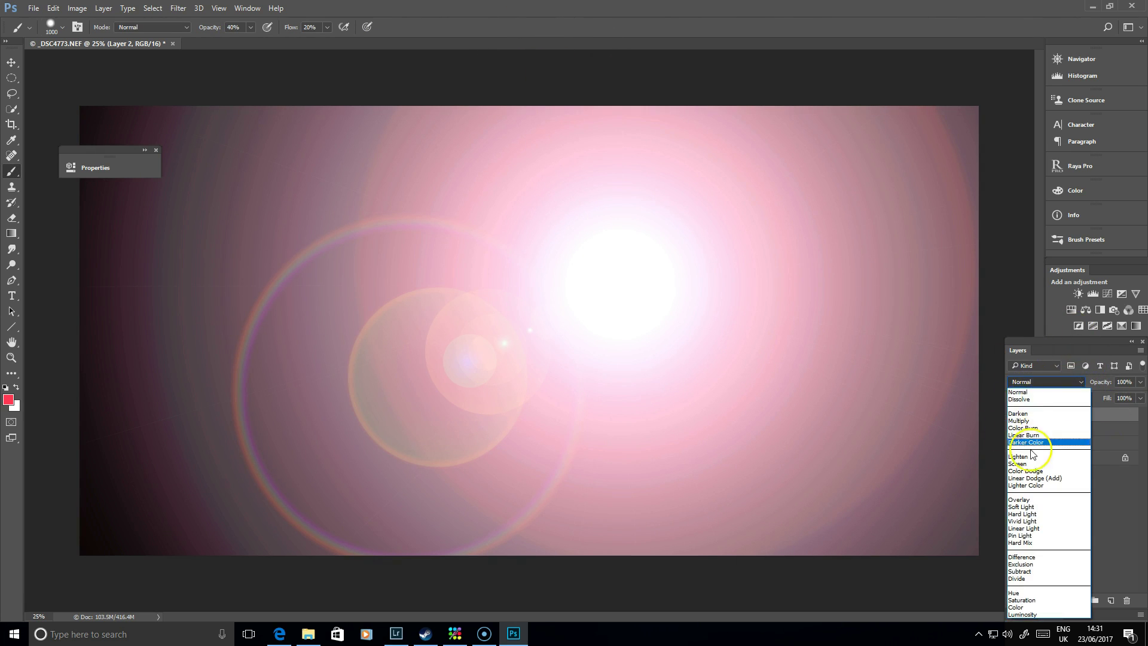
{"action": "left_click", "coordinate": [1044, 450]}
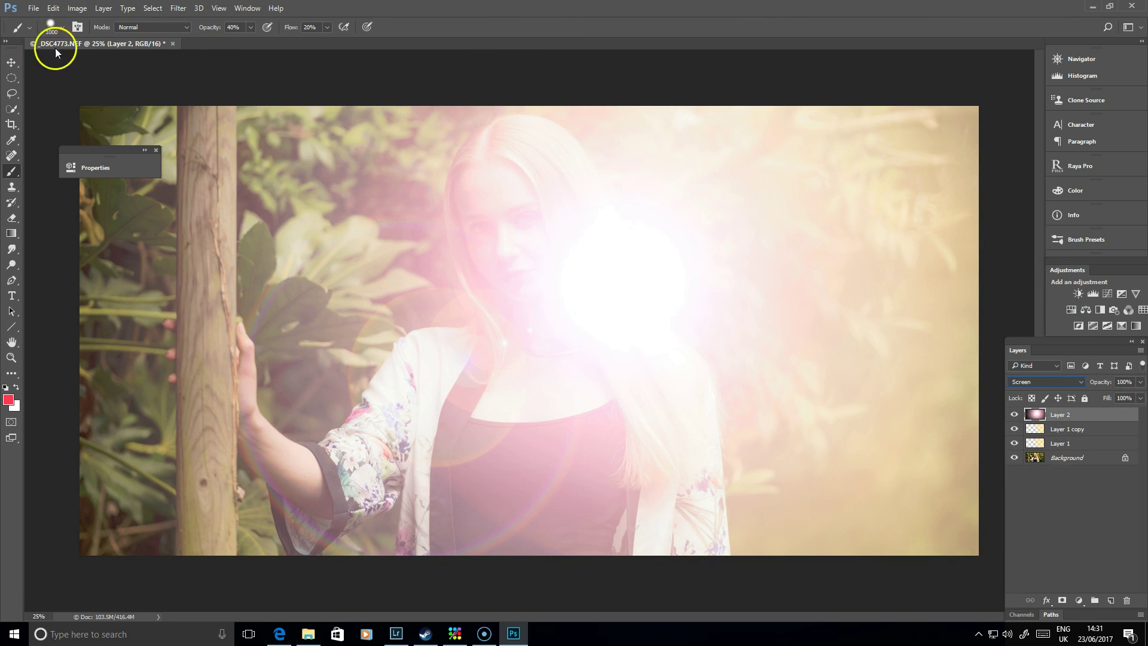
{"action": "left_click", "coordinate": [15, 63]}
{"action": "left_click_drag", "start_coordinate": [594, 308], "coordinate": [967, 163]}
{"action": "left_click_drag", "start_coordinate": [441, 416], "coordinate": [428, 460]}
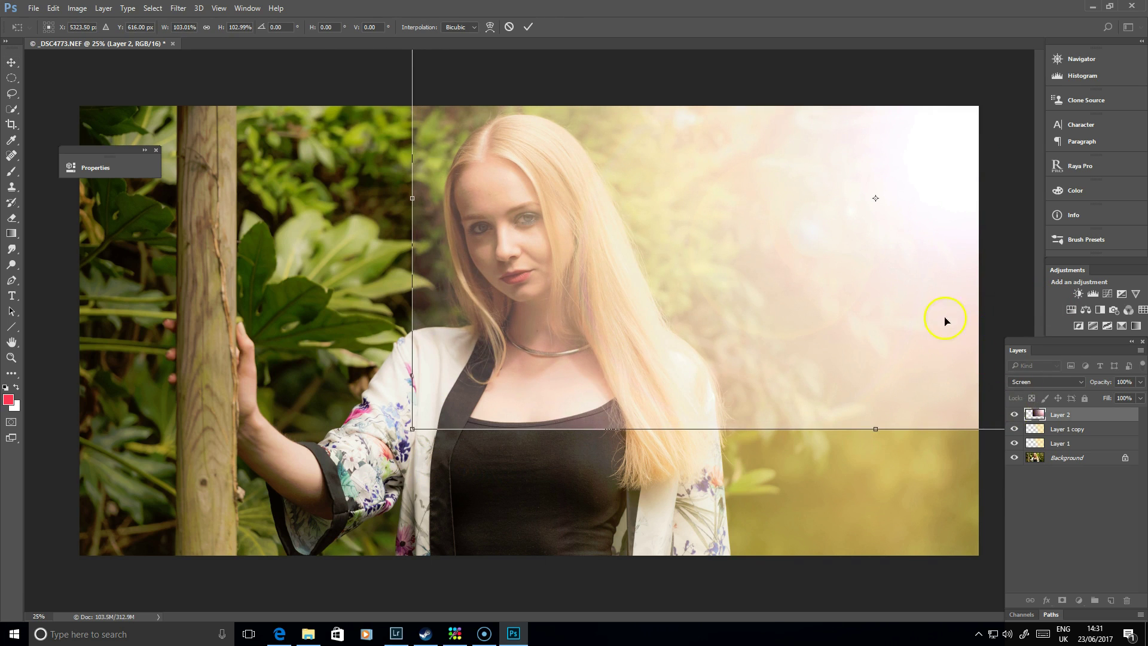
{"action": "left_click", "coordinate": [534, 28]}
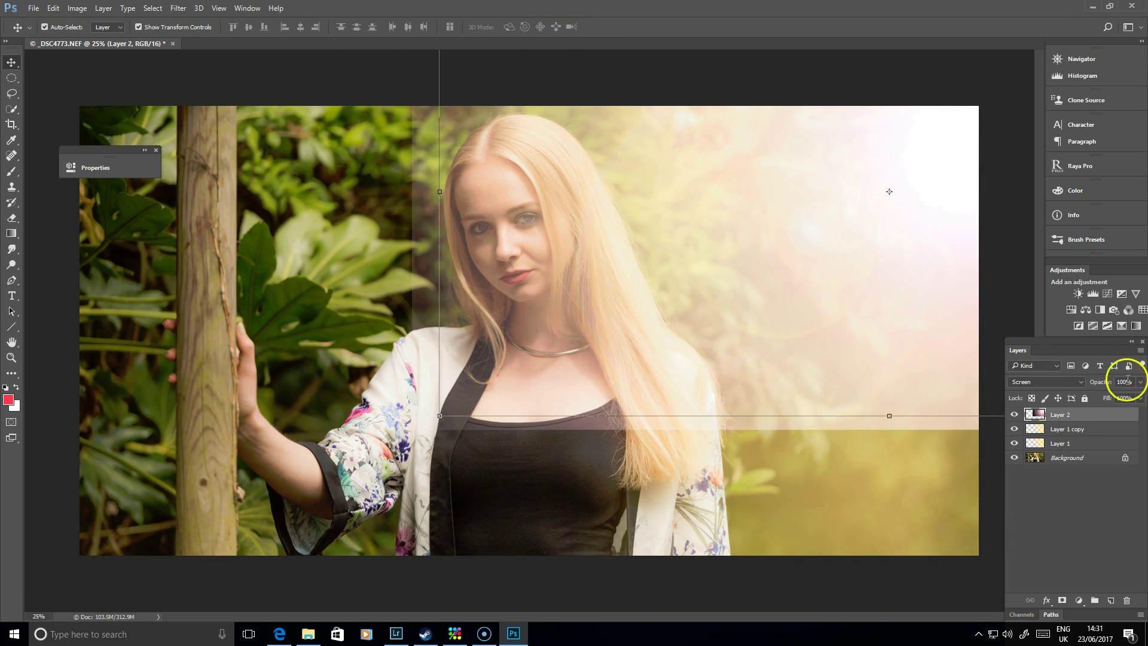
Set the flare layer to 57% opacity and Lighten blend mode, and compare the photo with and without it.
{"action": "left_click_drag", "start_coordinate": [1141, 383], "coordinate": [1115, 404]}
{"action": "left_click", "coordinate": [1078, 383]}
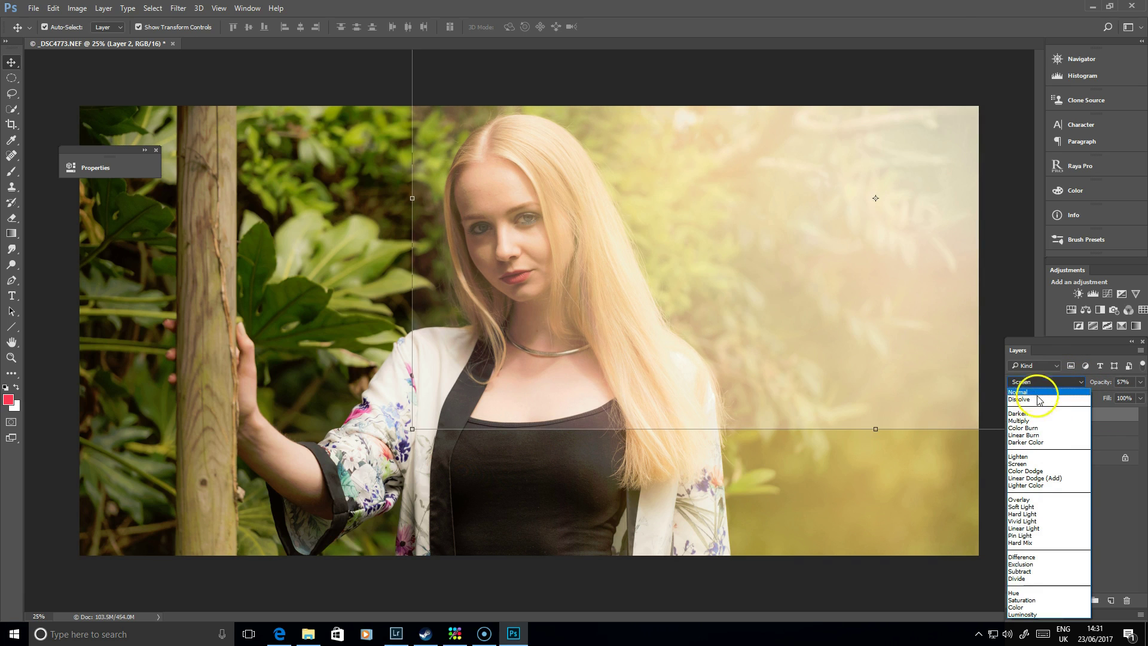
{"action": "left_click", "coordinate": [1034, 458]}
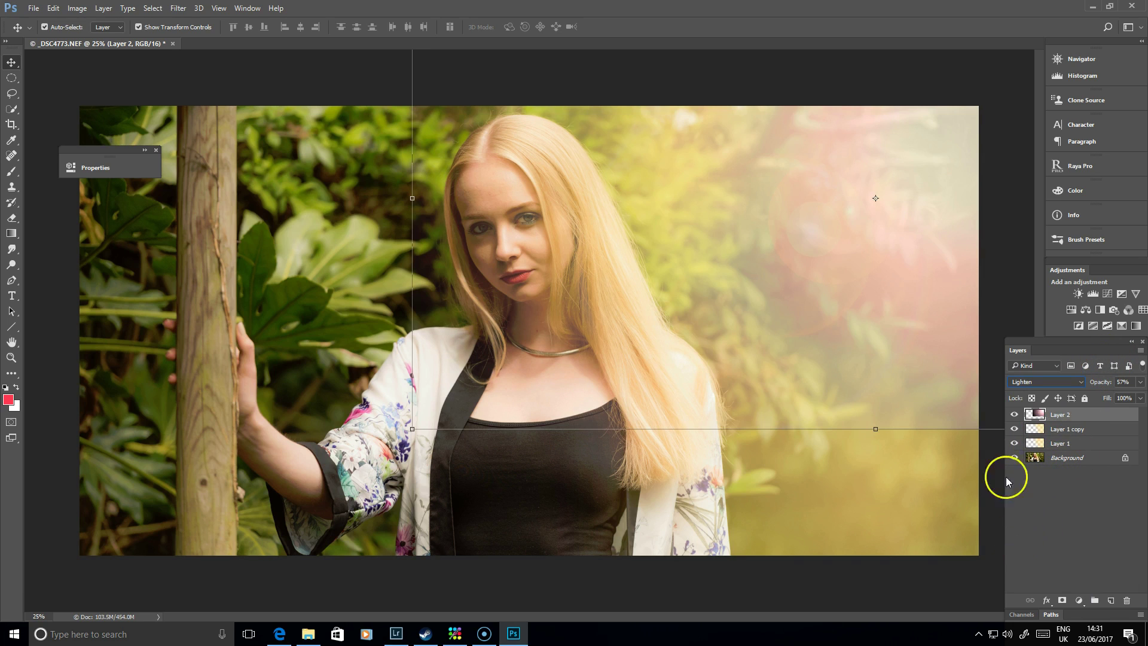
{"action": "left_click", "coordinate": [12, 171]}
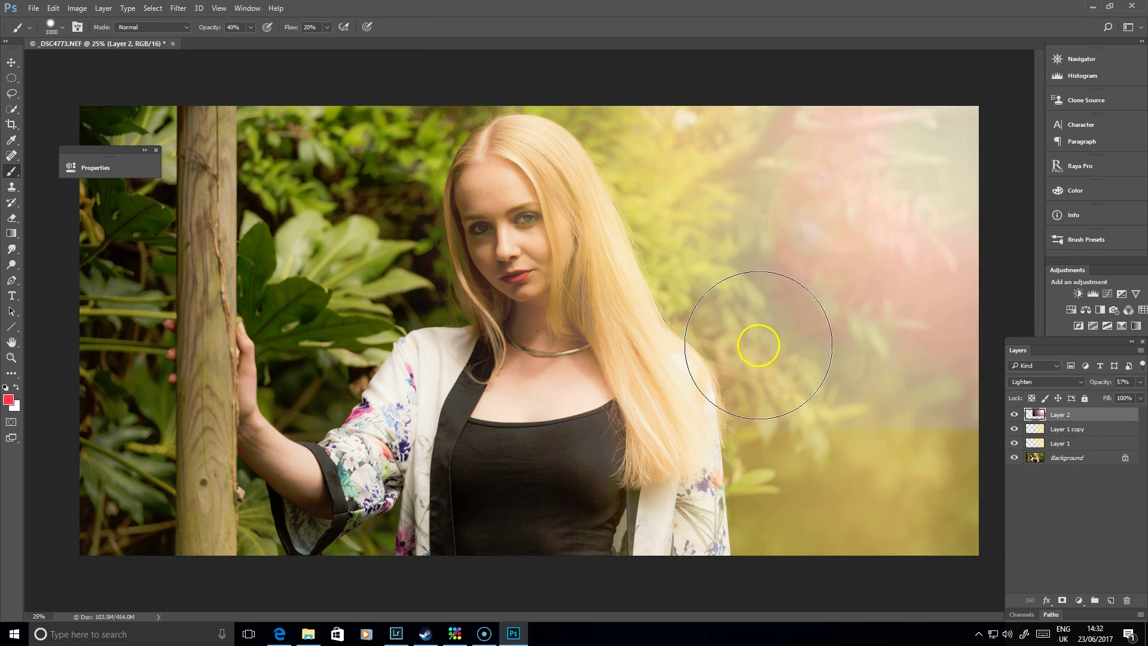
{"action": "left_click", "coordinate": [1014, 415]}
{"action": "left_click", "coordinate": [1015, 415]}
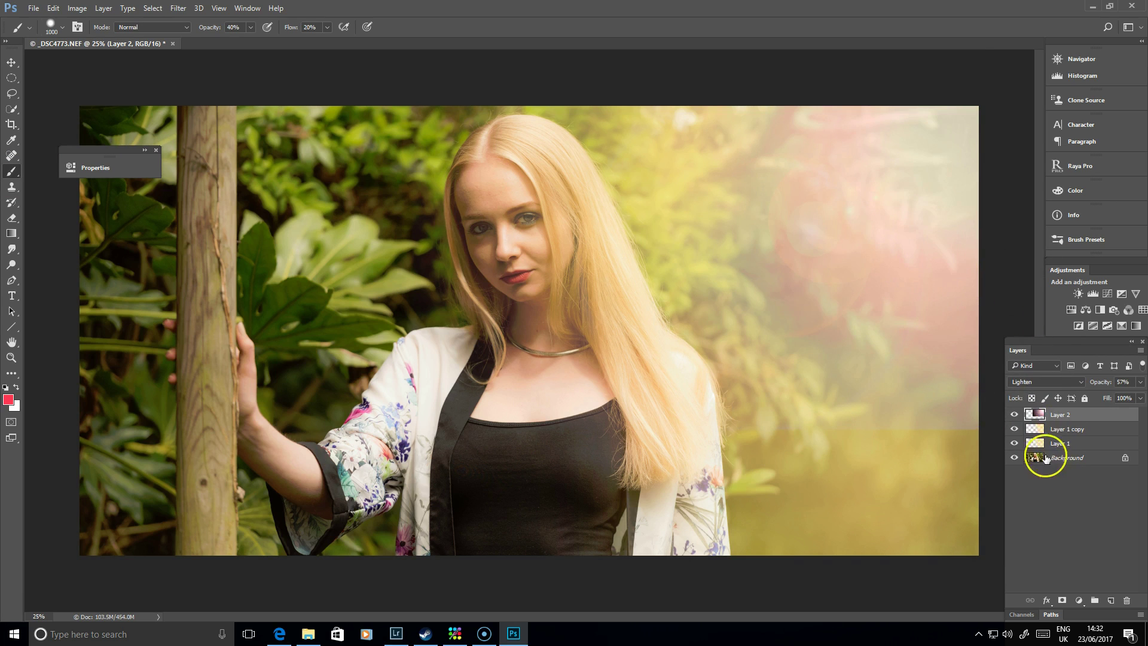
{"action": "left_click", "coordinate": [1014, 414]}
{"action": "left_click", "coordinate": [1014, 414]}
Transform the flare layer, enlarging it proportionally and shifting it so it reaches lower down the photo.
{"action": "key", "text": "ctrl+t"}
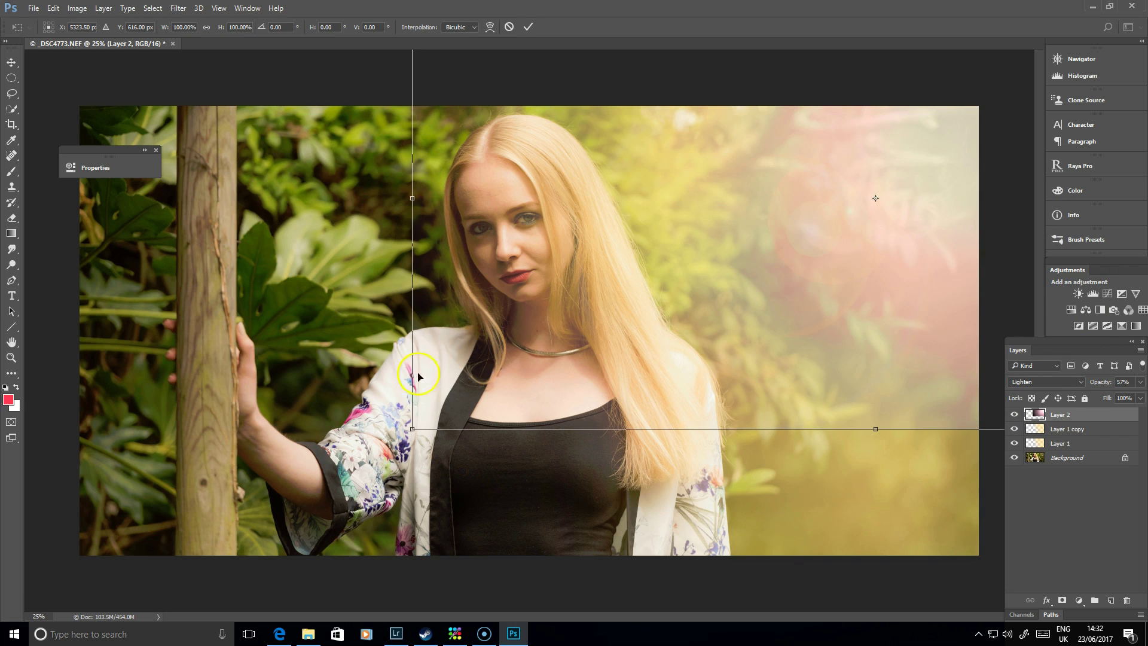
{"action": "left_click_drag", "start_coordinate": [412, 428], "coordinate": [464, 546]}
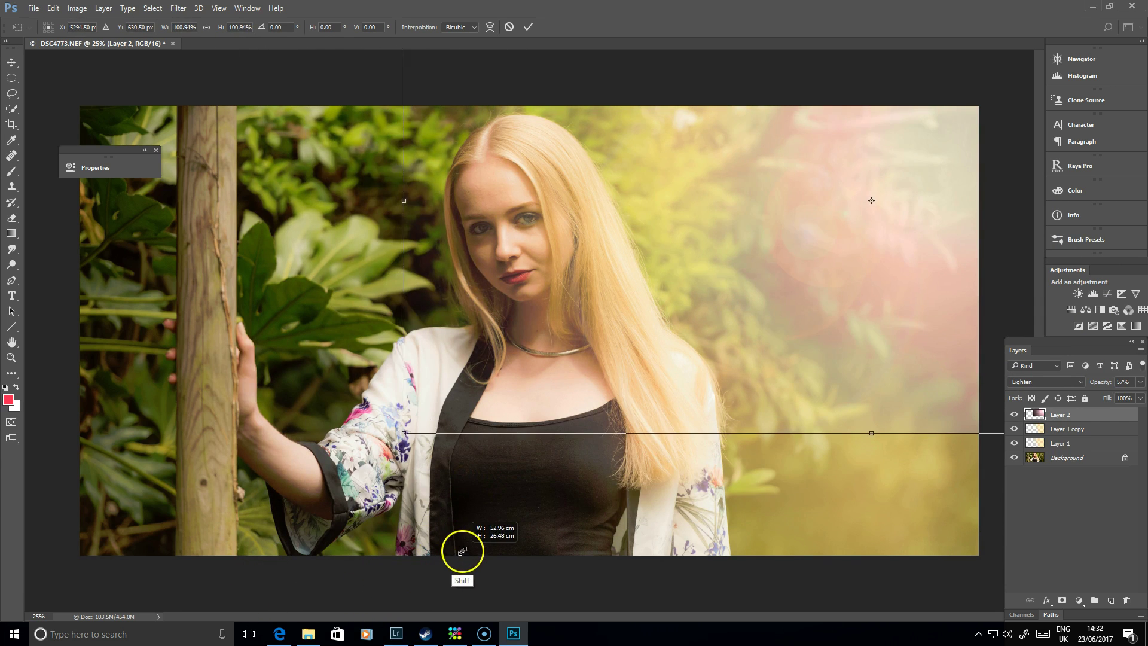
{"action": "left_click_drag", "start_coordinate": [739, 338], "coordinate": [729, 383]}
{"action": "left_click", "coordinate": [534, 27]}
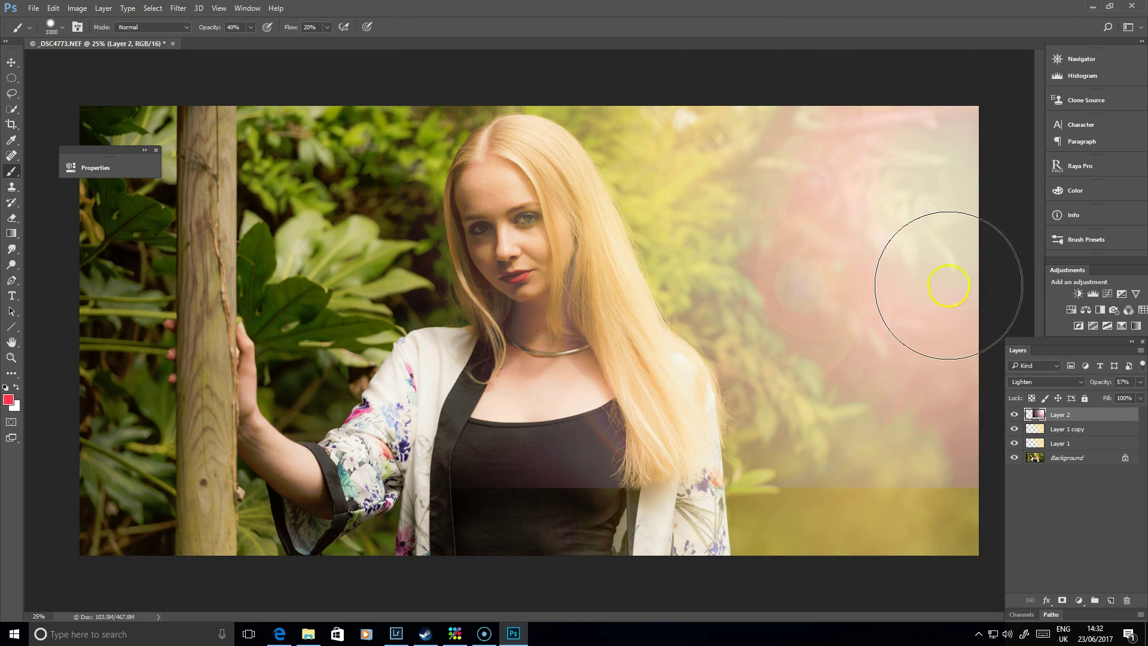
Split the black Underlying Layer slider in the flare layer's Blend If options to fade the flare out of the dark areas.
{"action": "double_click", "coordinate": [1084, 418]}
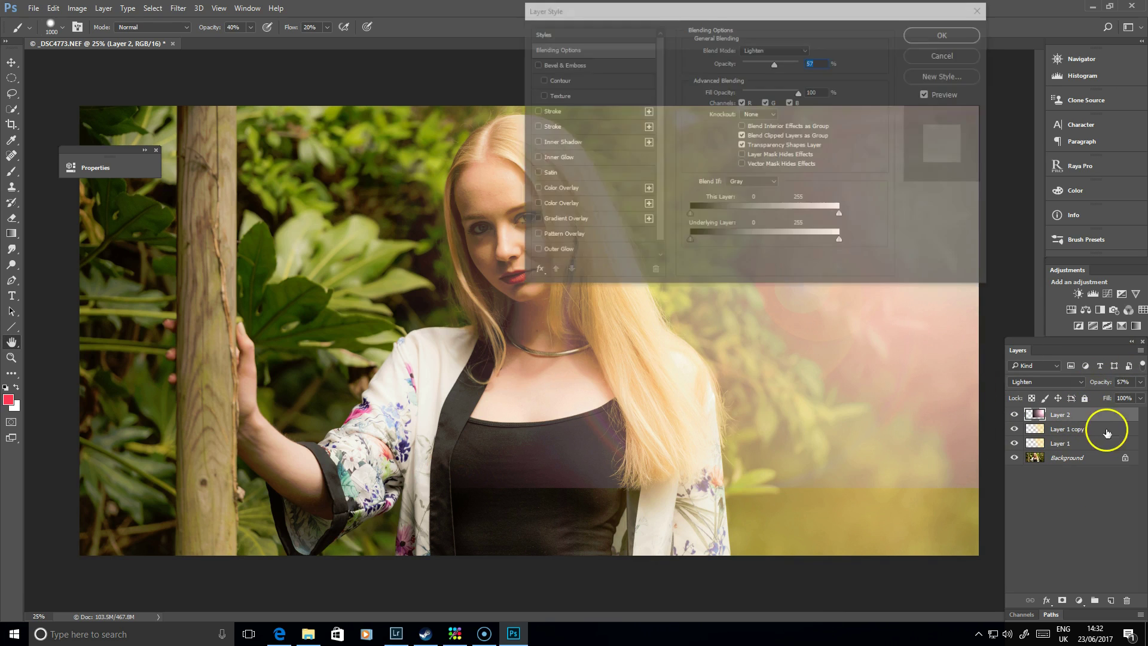
{"action": "key", "text": "alt"}
{"action": "left_click_drag", "start_coordinate": [707, 243], "coordinate": [736, 245]}
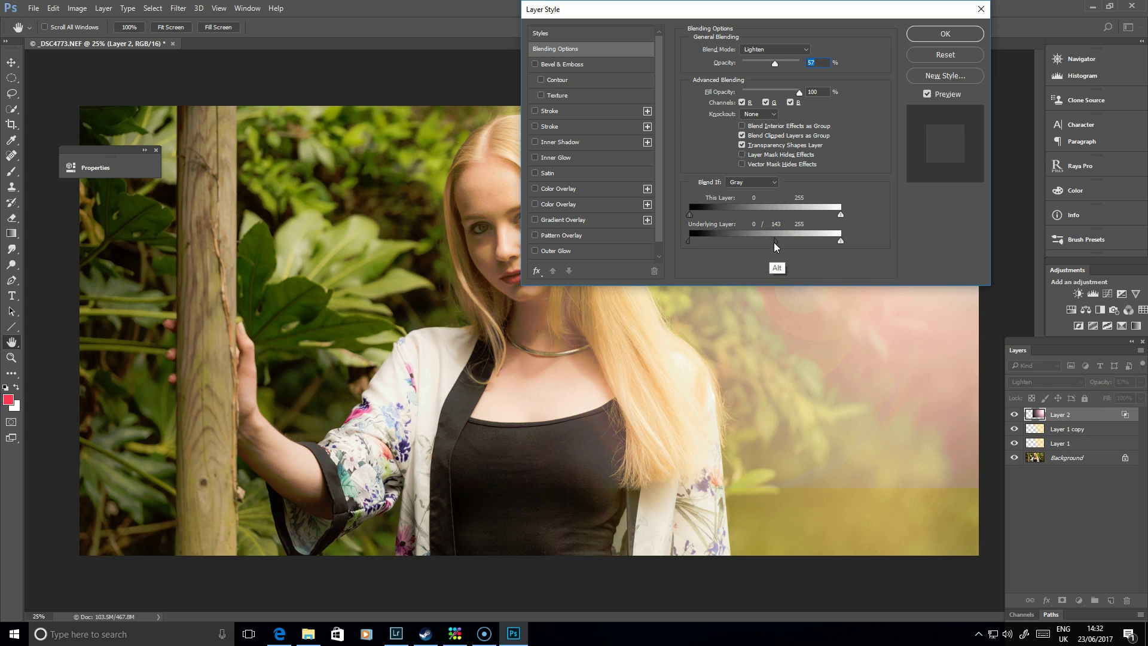
{"action": "left_click_drag", "start_coordinate": [703, 242], "coordinate": [709, 241]}
{"action": "left_click", "coordinate": [956, 37]}
Add a layer mask to the flare layer and brush black over its hard lower edge.
{"action": "key", "text": "b"}
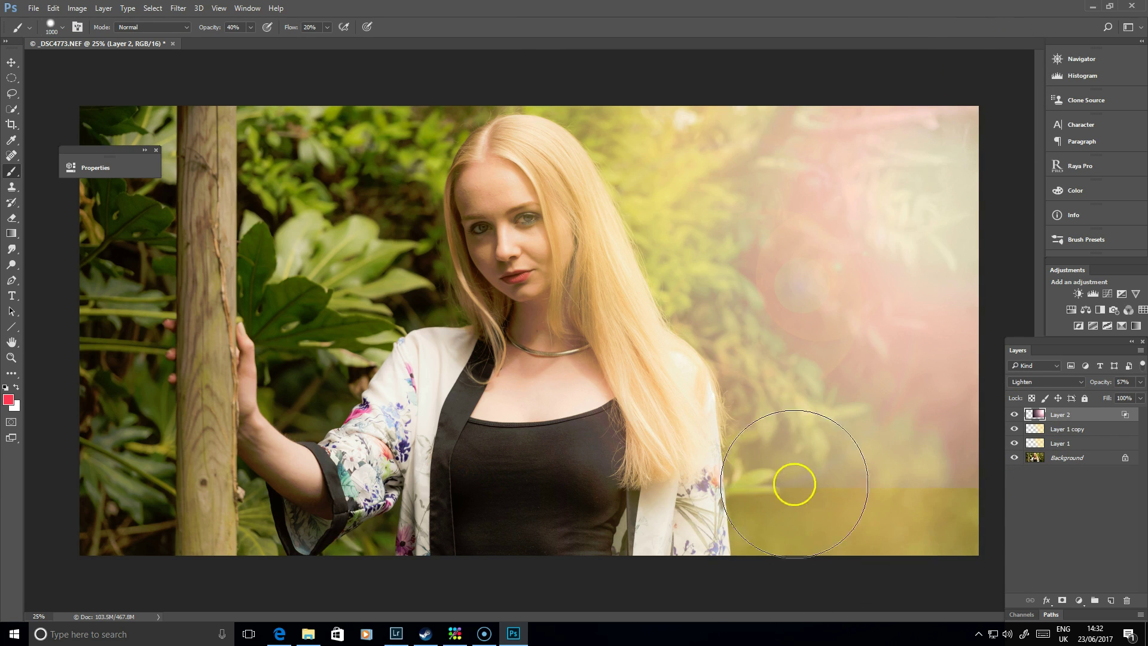
{"action": "left_click", "coordinate": [1067, 599]}
{"action": "key", "text": "d"}
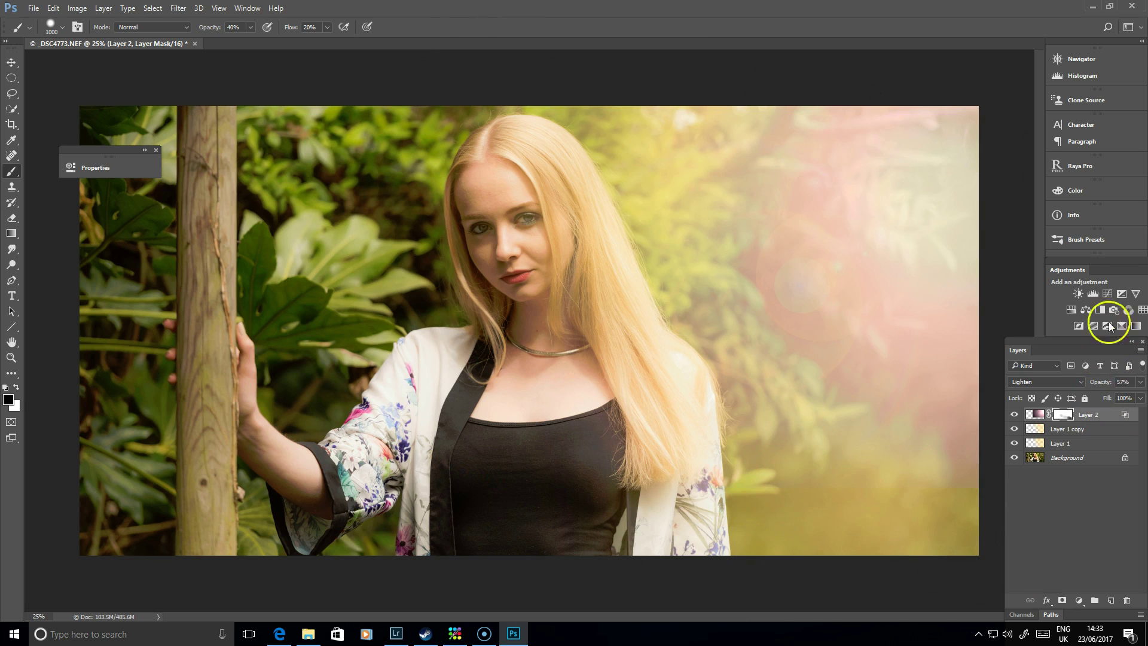
Add a Hue/Saturation adjustment above the flare layer with Saturation at -11.
{"action": "left_click", "coordinate": [1037, 413]}
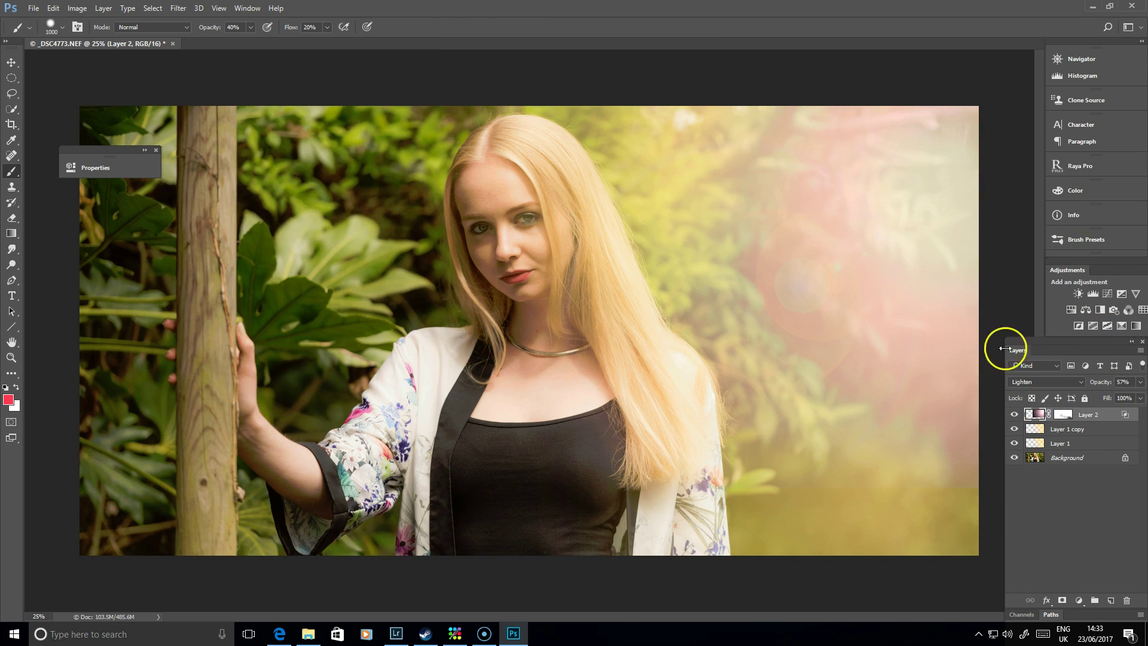
{"action": "left_click", "coordinate": [1071, 310]}
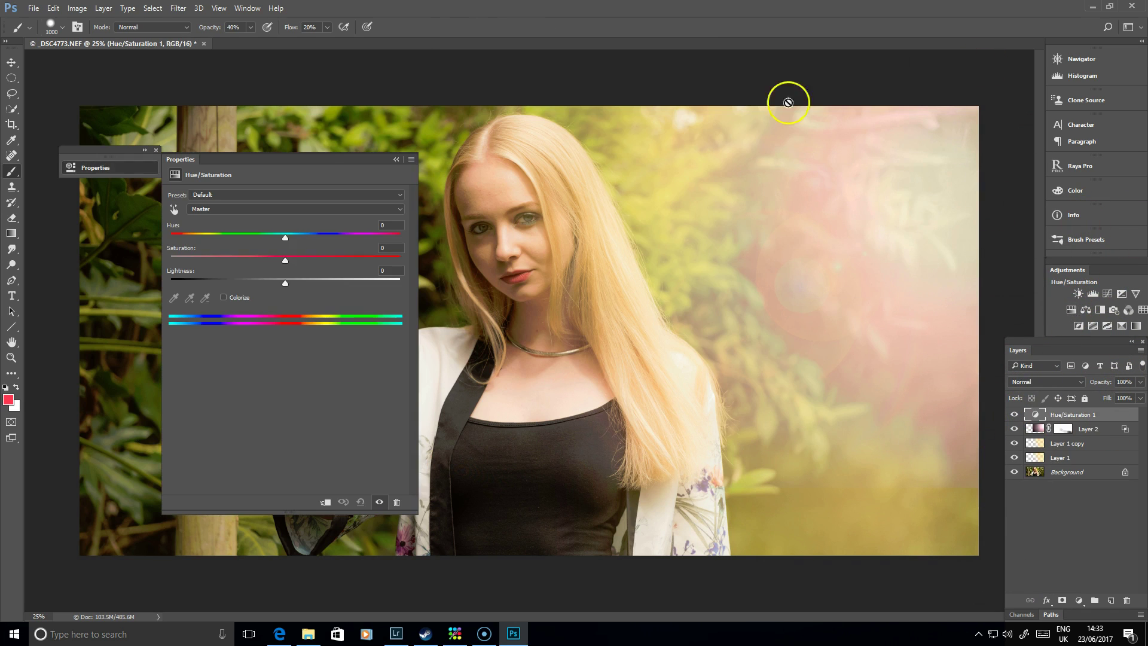
{"action": "mouse_move", "coordinate": [285, 260]}
{"action": "left_mouse_down"}
{"action": "mouse_move", "coordinate": [255, 259]}
{"action": "mouse_move", "coordinate": [358, 263]}
{"action": "mouse_move", "coordinate": [268, 261]}
{"action": "mouse_move", "coordinate": [300, 264]}
{"action": "mouse_move", "coordinate": [282, 260]}
{"action": "left_mouse_up"}
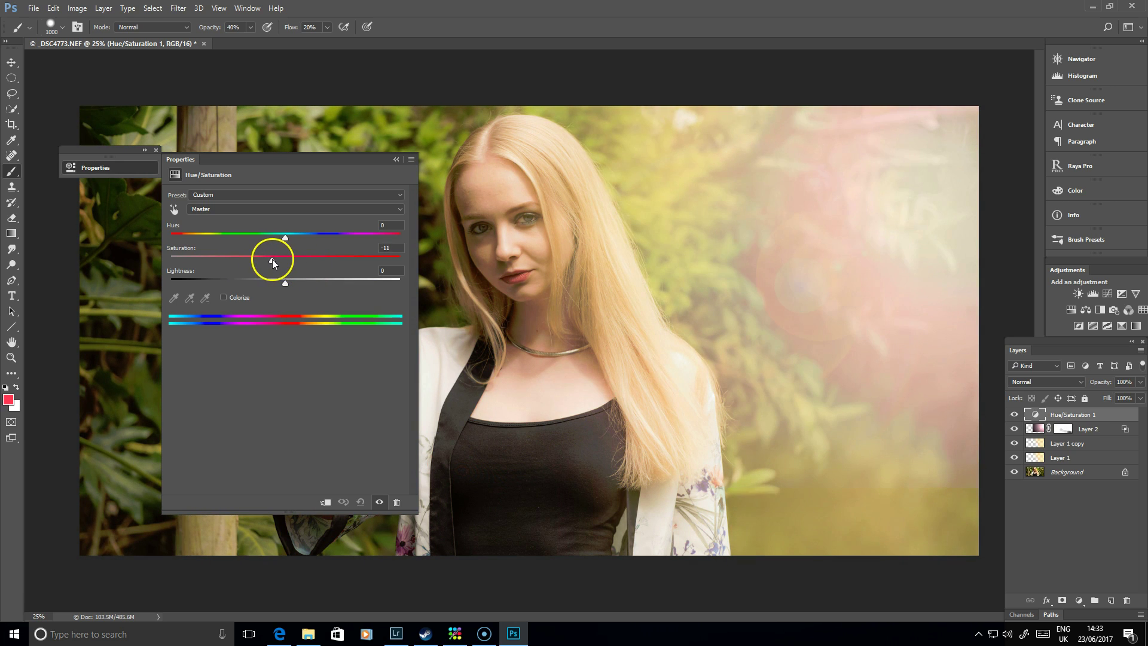
{"action": "left_click", "coordinate": [396, 159]}
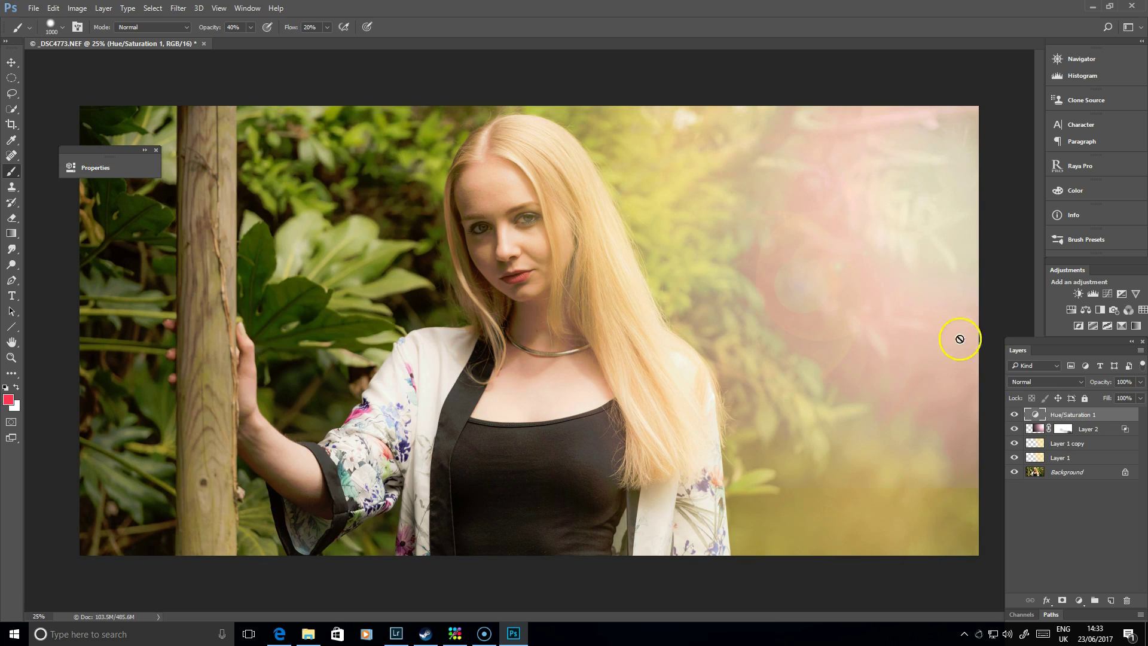
Add a clipped Curves adjustment with a gentle S-curve, mapping input 74 to output 61 and input 164 to output 171.
{"action": "left_click", "coordinate": [1109, 293]}
{"action": "left_click", "coordinate": [325, 500]}
{"action": "left_click", "coordinate": [290, 304]}
{"action": "left_click_drag", "start_coordinate": [266, 342], "coordinate": [264, 337]}
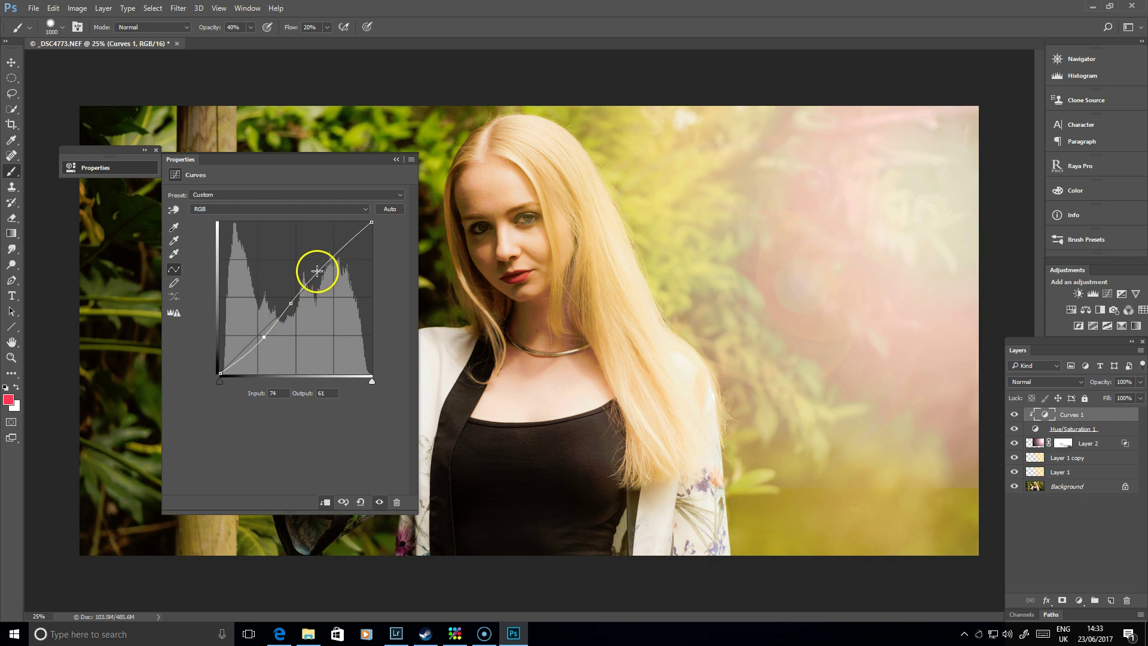
{"action": "mouse_move", "coordinate": [317, 270]}
{"action": "left_mouse_down"}
{"action": "mouse_move", "coordinate": [318, 256]}
{"action": "mouse_move", "coordinate": [314, 266]}
{"action": "left_mouse_up"}
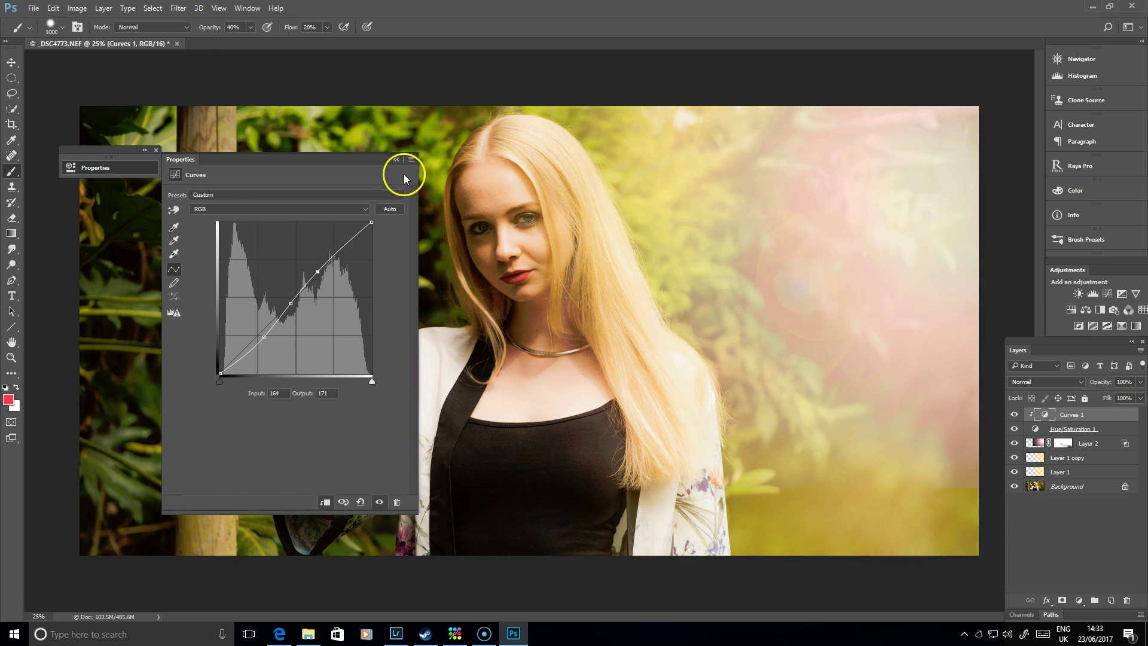
{"action": "left_click", "coordinate": [396, 159]}
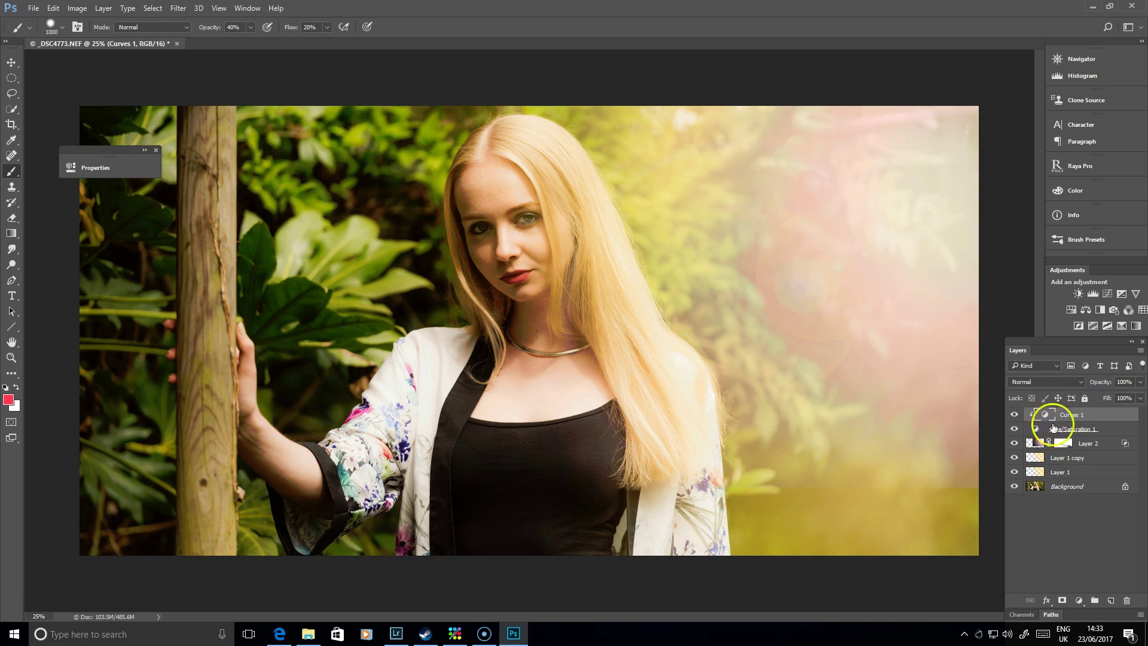
Group the flare layer with its Hue/Saturation and Curves adjustments, and release the clipping on the Curves layer.
{"action": "left_click", "coordinate": [1041, 450], "text": "shift"}
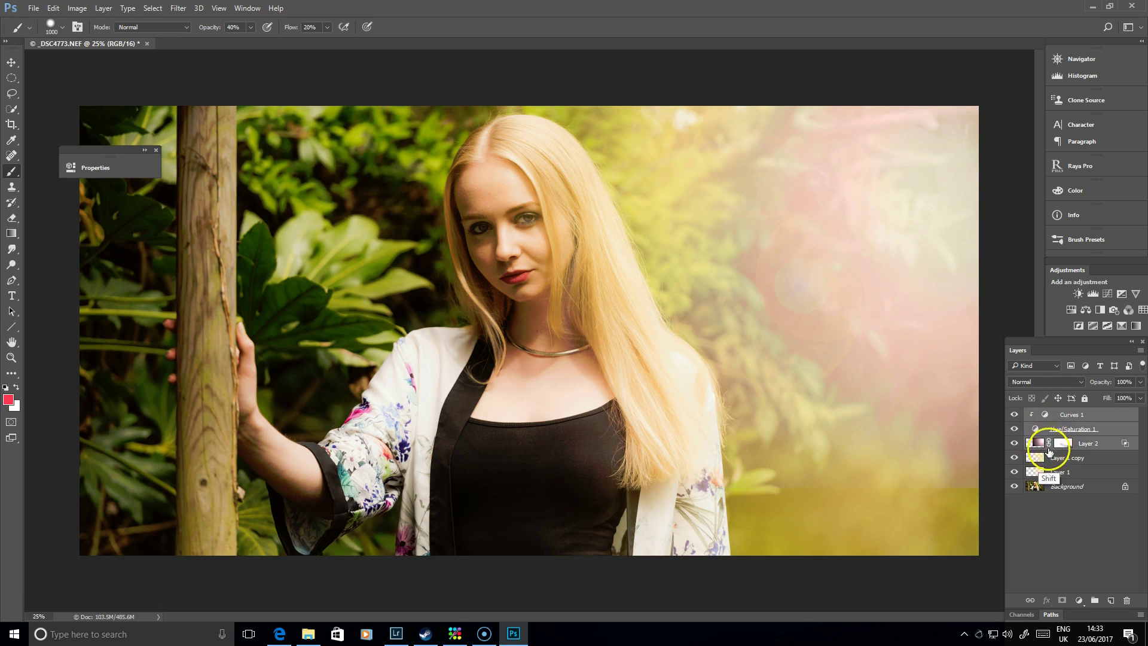
{"action": "key", "text": "ctrl+g"}
{"action": "left_click", "coordinate": [1028, 415]}
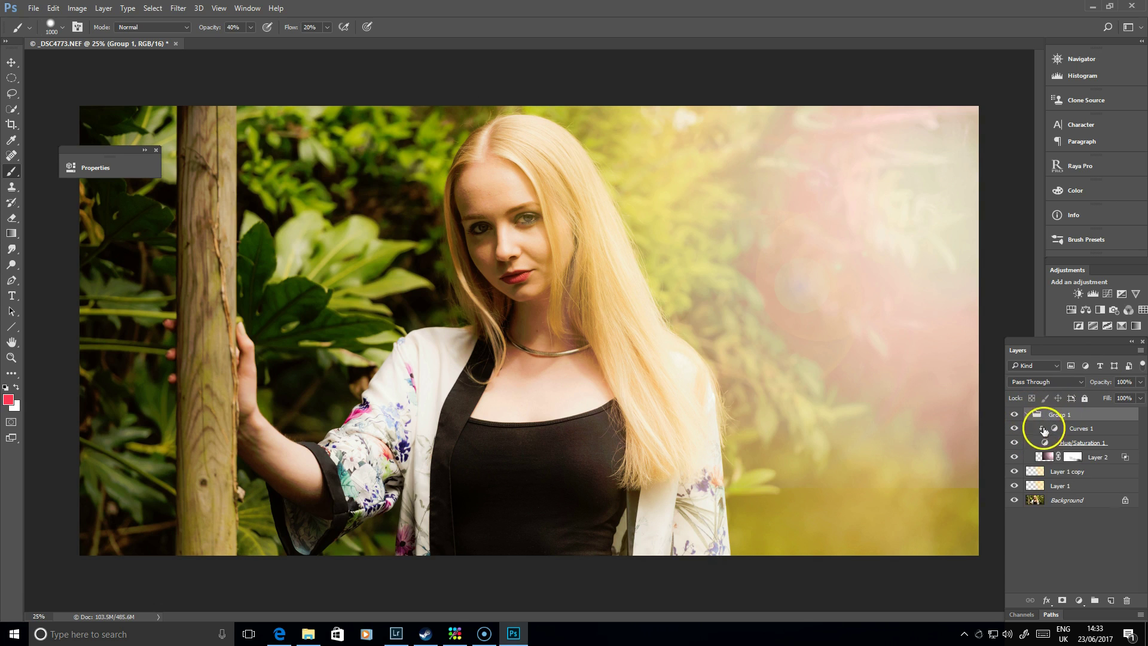
{"action": "left_click", "coordinate": [1056, 429], "text": "alt"}
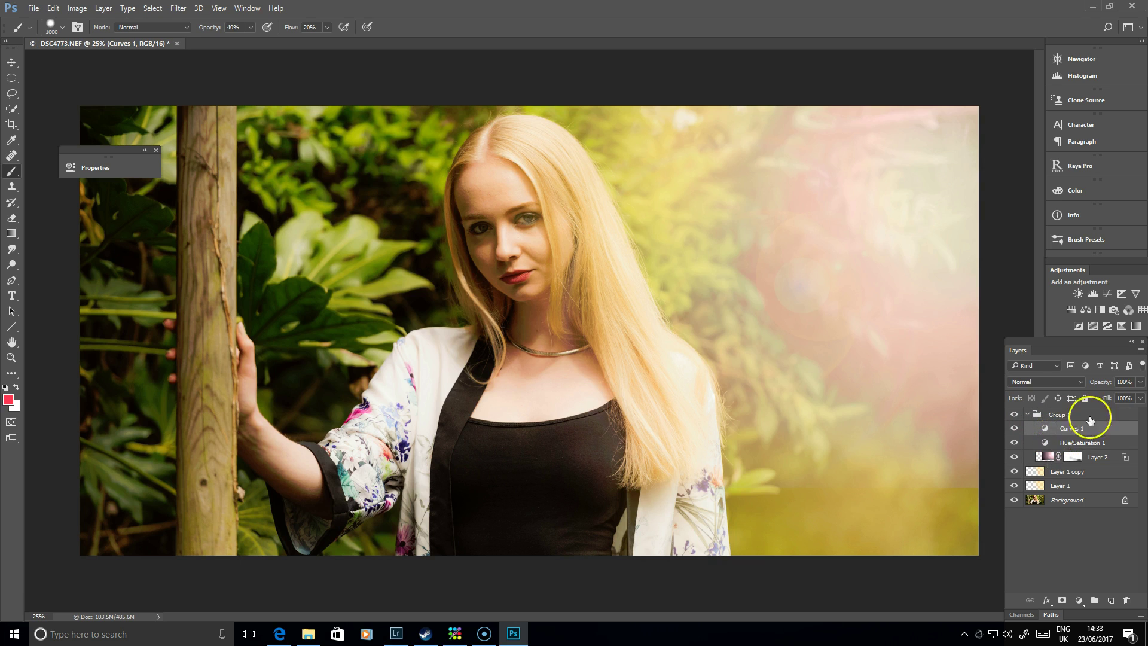
Compare the photo with and without the flare group, and lower the group's opacity to 52%.
{"action": "left_click", "coordinate": [1017, 415]}
{"action": "left_click", "coordinate": [1016, 416]}
{"action": "left_click", "coordinate": [1031, 414]}
{"action": "left_click", "coordinate": [1029, 415]}
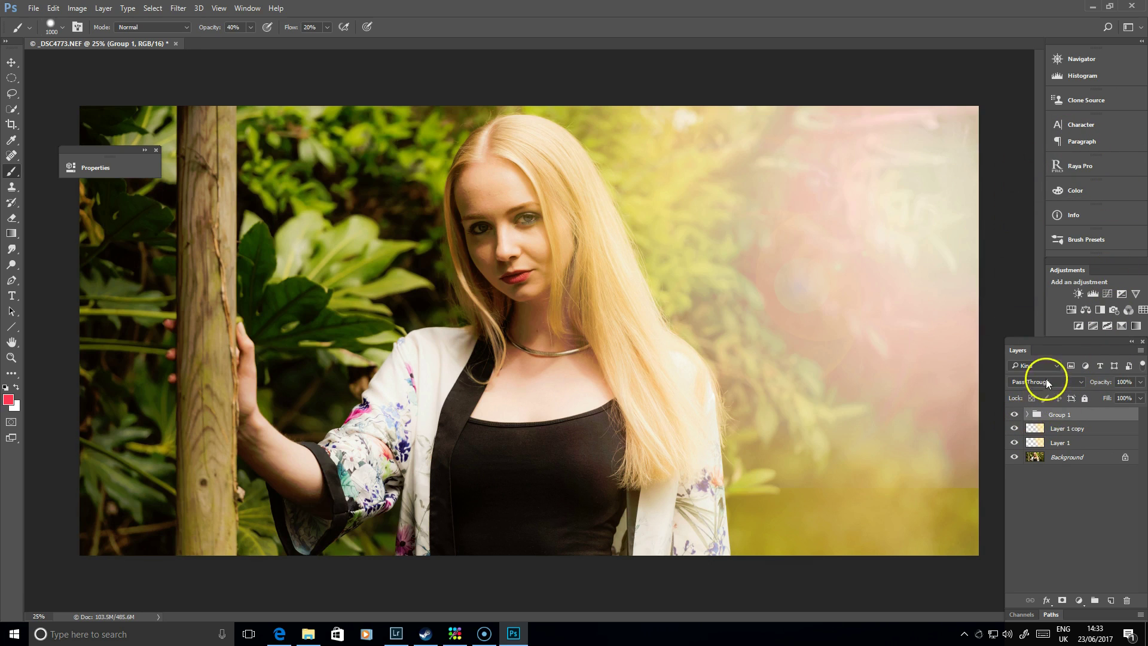
{"action": "left_click", "coordinate": [1015, 415]}
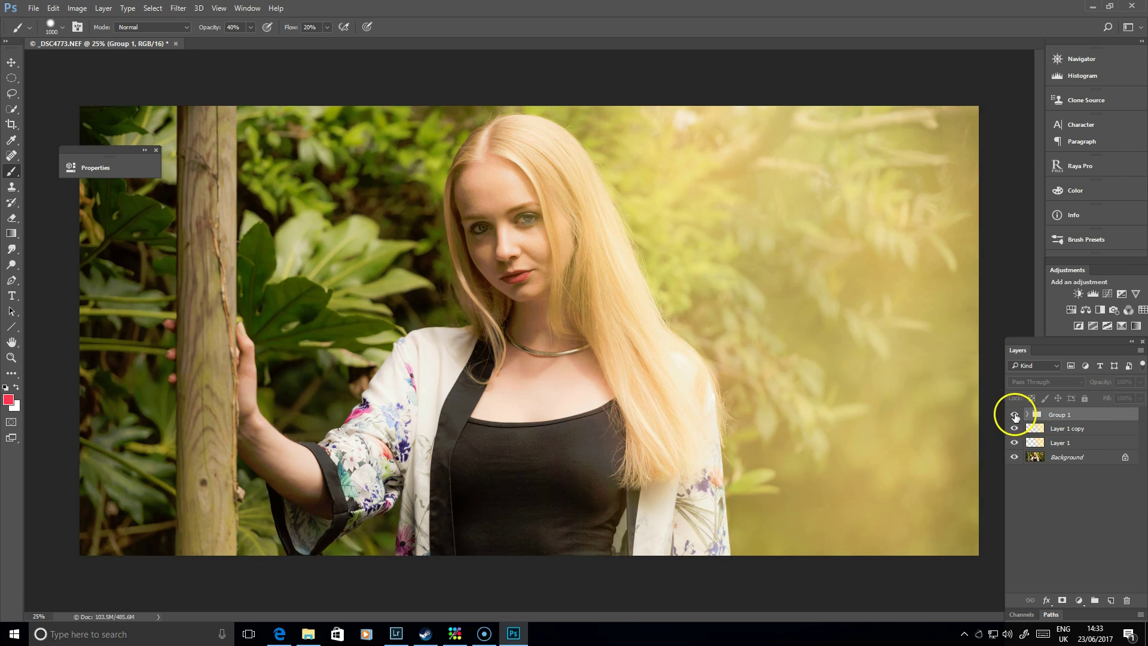
{"action": "left_click", "coordinate": [1015, 414]}
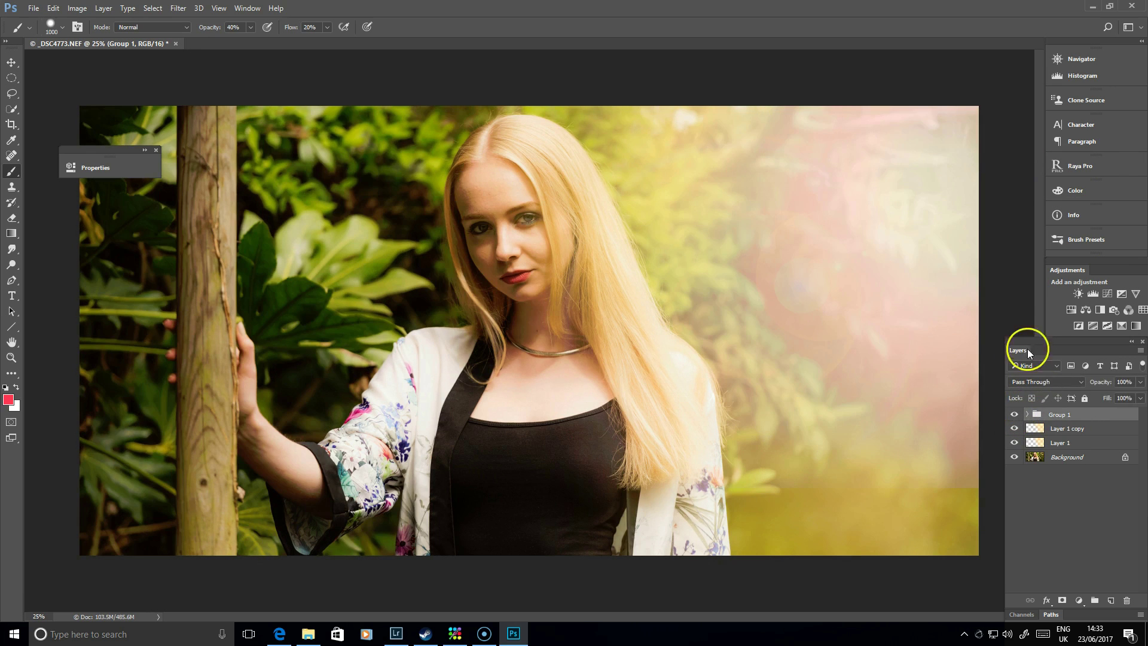
{"action": "left_click", "coordinate": [1028, 414]}
{"action": "left_click", "coordinate": [1142, 384]}
{"action": "left_click_drag", "start_coordinate": [1113, 397], "coordinate": [1113, 397]}
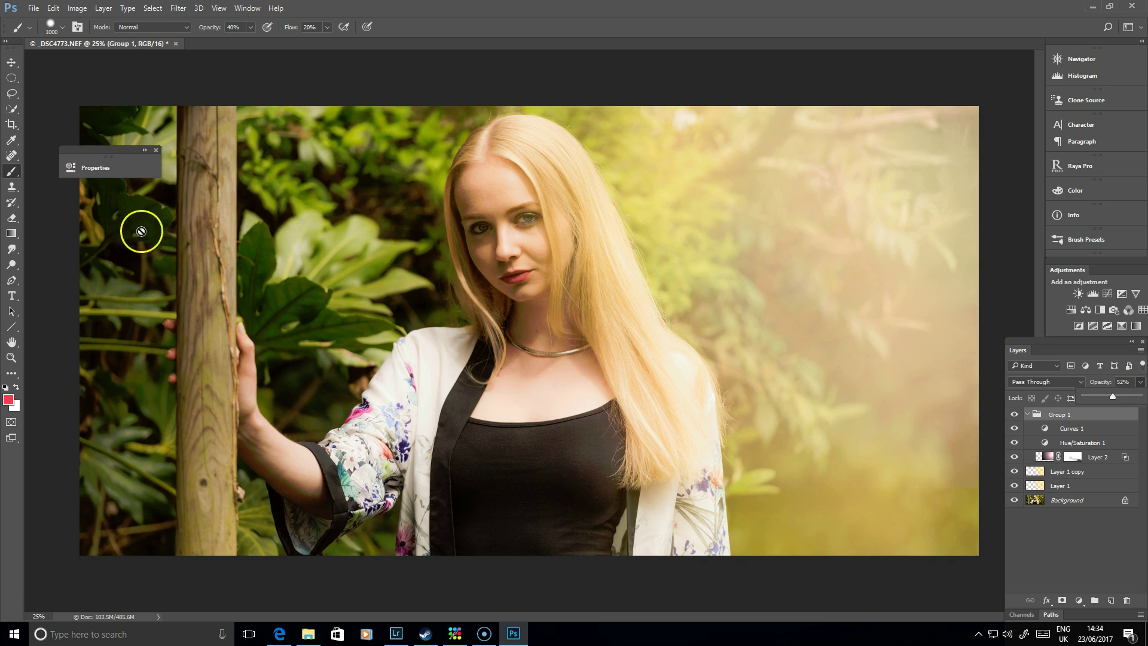
{"action": "left_click", "coordinate": [157, 151]}
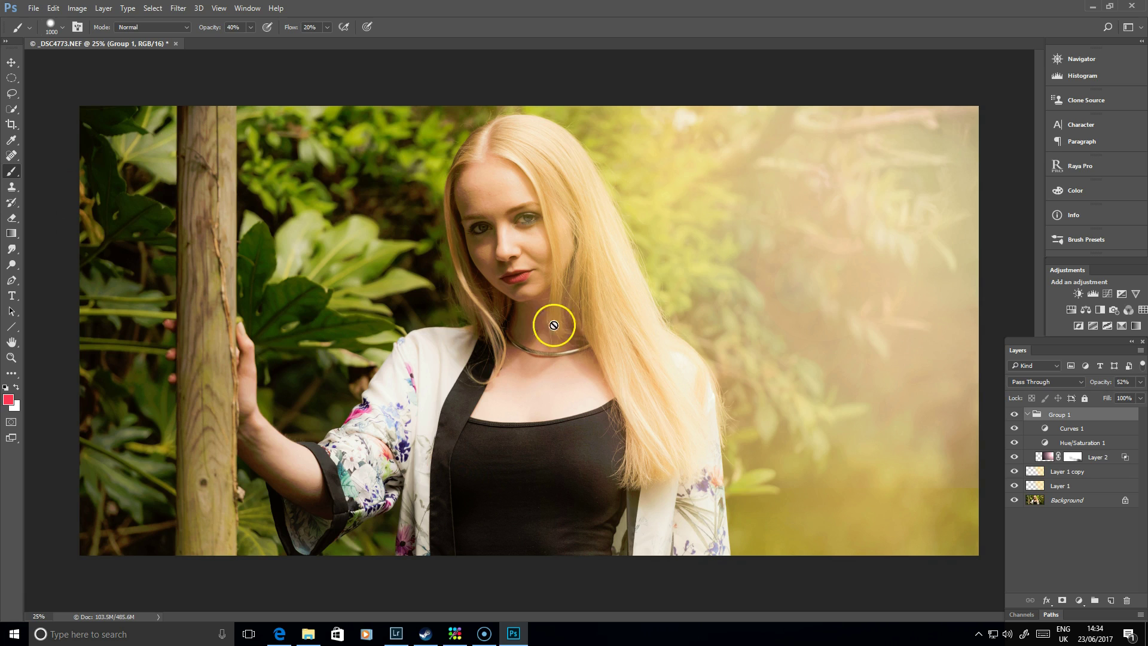
Add a new empty layer and place it above the flare group, outside the group.
{"action": "left_click", "coordinate": [1111, 601]}
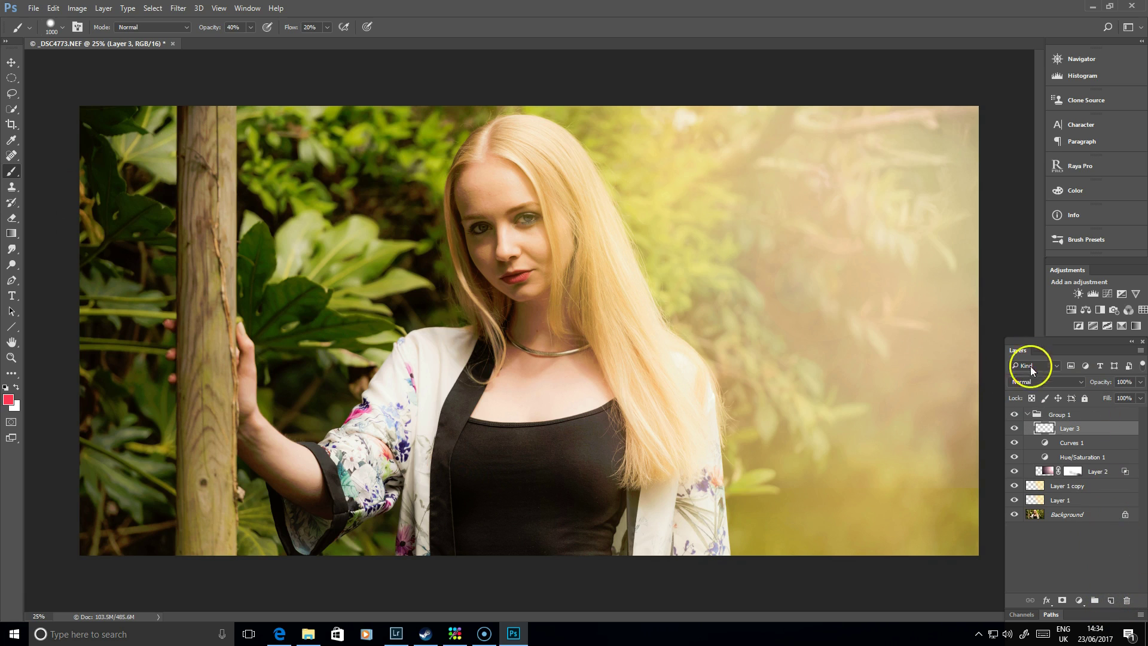
{"action": "mouse_move", "coordinate": [1046, 439]}
{"action": "left_mouse_down"}
{"action": "mouse_move", "coordinate": [1051, 403]}
{"action": "mouse_move", "coordinate": [1054, 419]}
{"action": "left_mouse_up"}
{"action": "left_click", "coordinate": [1029, 429]}
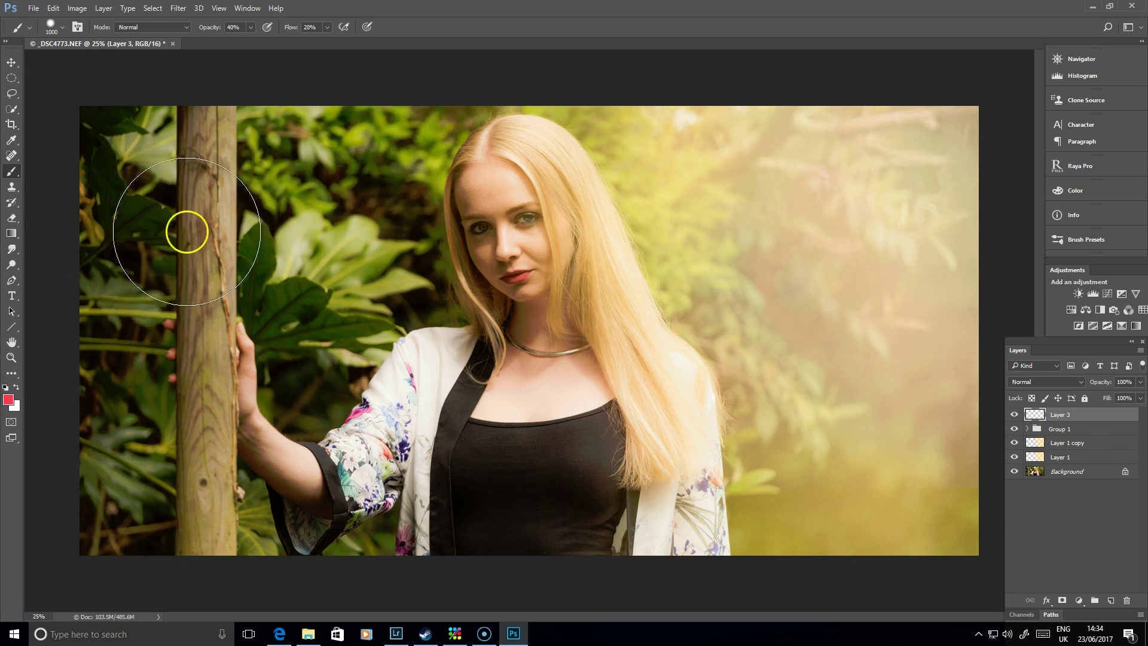
Set the foreground colour to the dark green #283326 for the brush.
{"action": "left_click", "coordinate": [9, 399]}
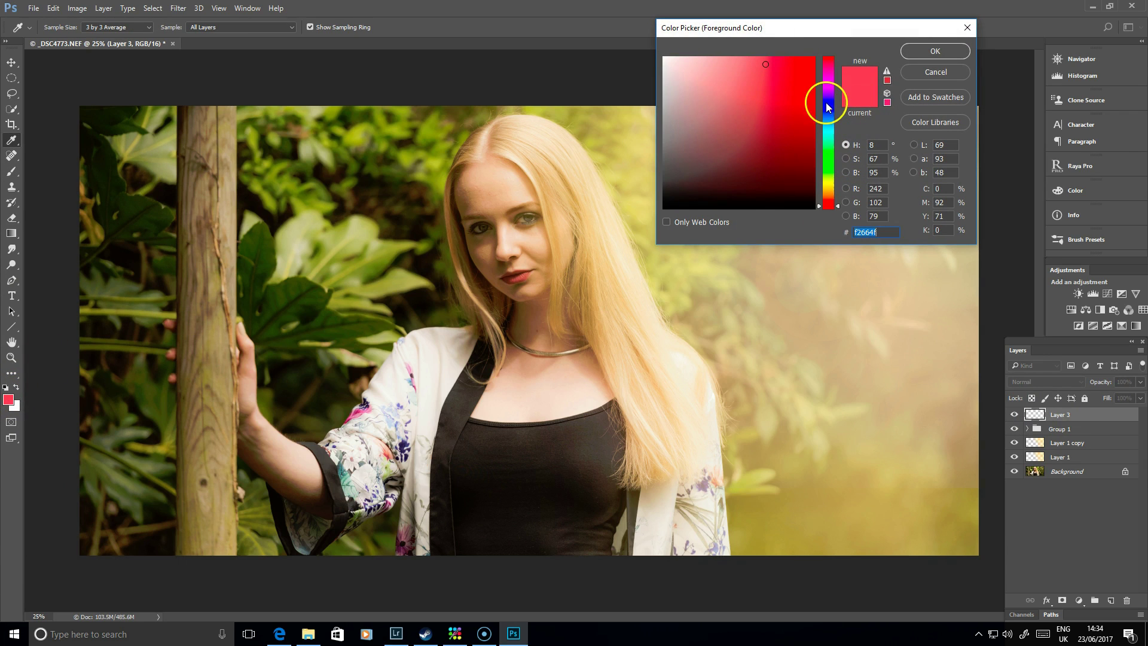
{"action": "left_click", "coordinate": [830, 160]}
{"action": "left_click", "coordinate": [698, 180]}
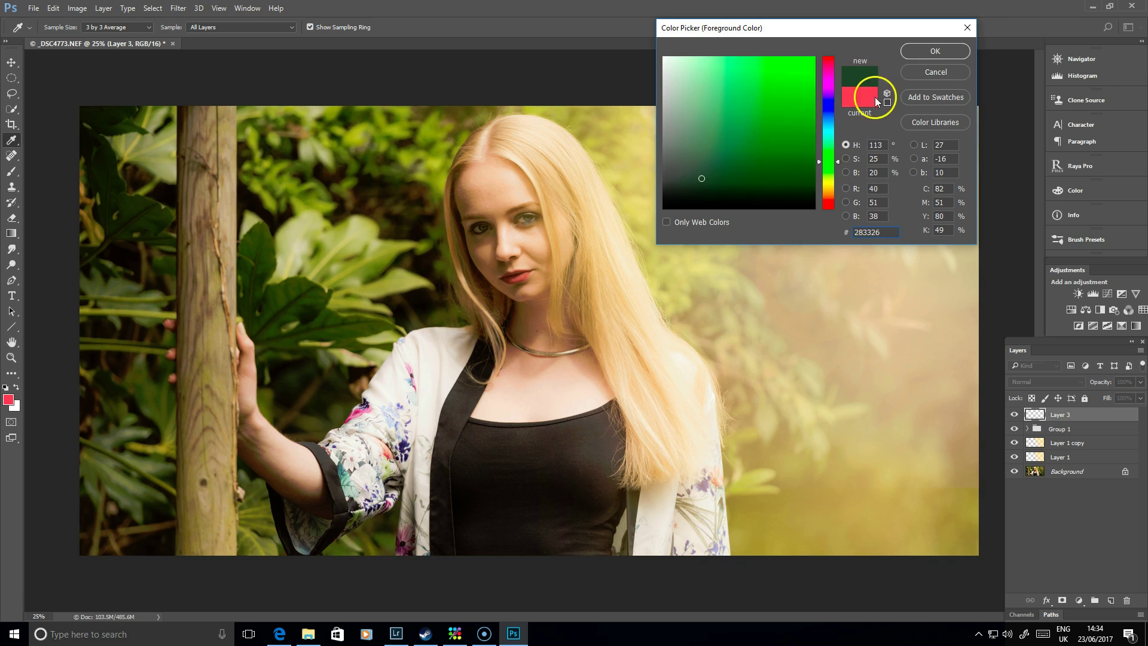
{"action": "left_click", "coordinate": [921, 50]}
{"action": "key", "text": "b"}
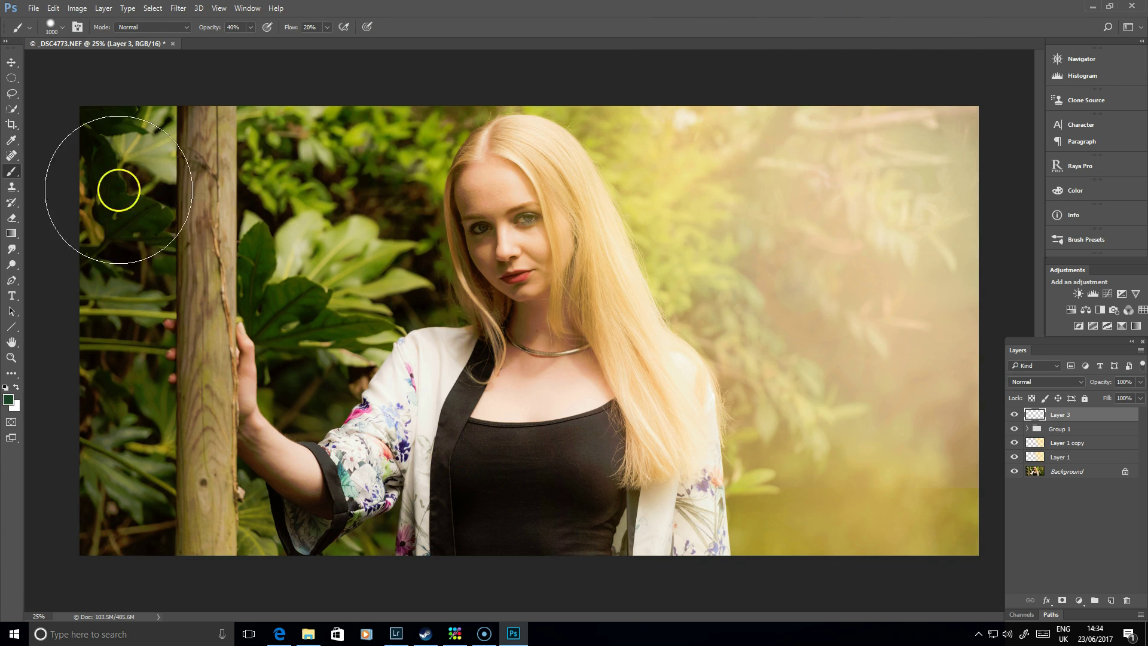
Paint dark green over the foliage around the wooden post, then brush over the same area in dark blue #1a1a28.
{"action": "left_click_drag", "start_coordinate": [111, 339], "coordinate": [113, 496]}
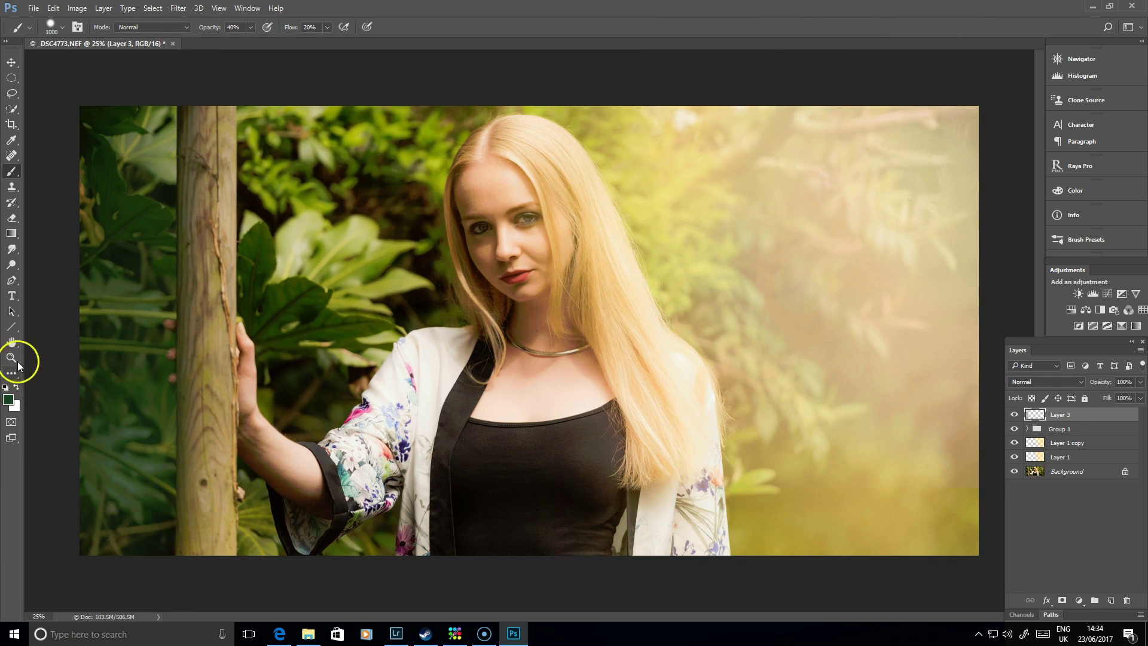
{"action": "left_click", "coordinate": [8, 400]}
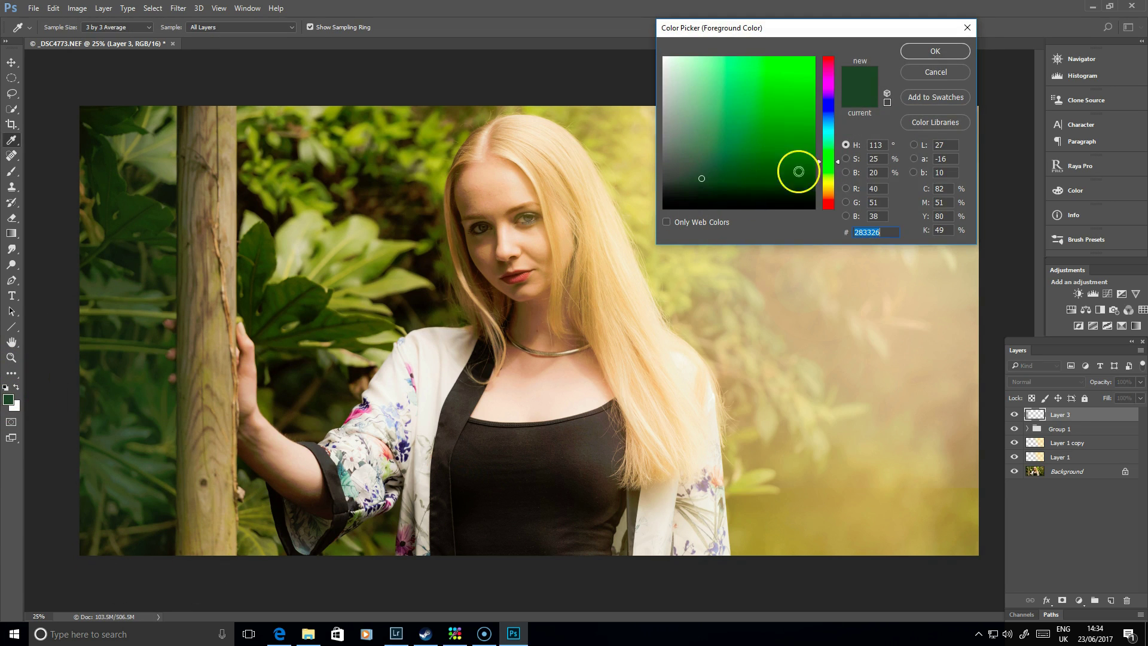
{"action": "left_click", "coordinate": [828, 103]}
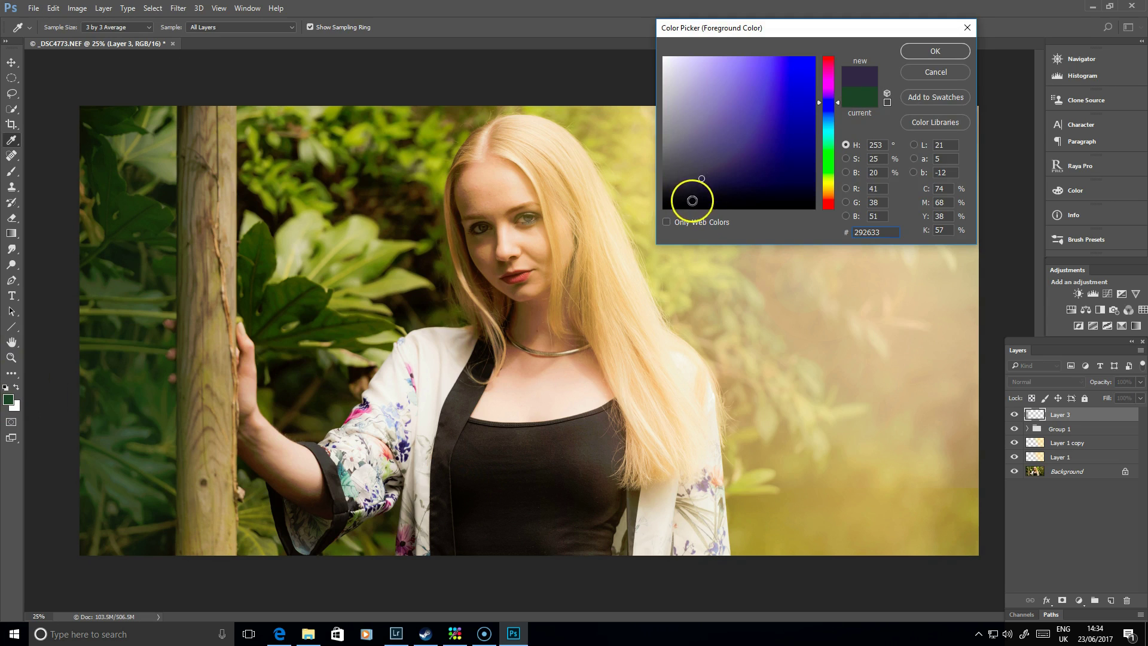
{"action": "left_click", "coordinate": [829, 106]}
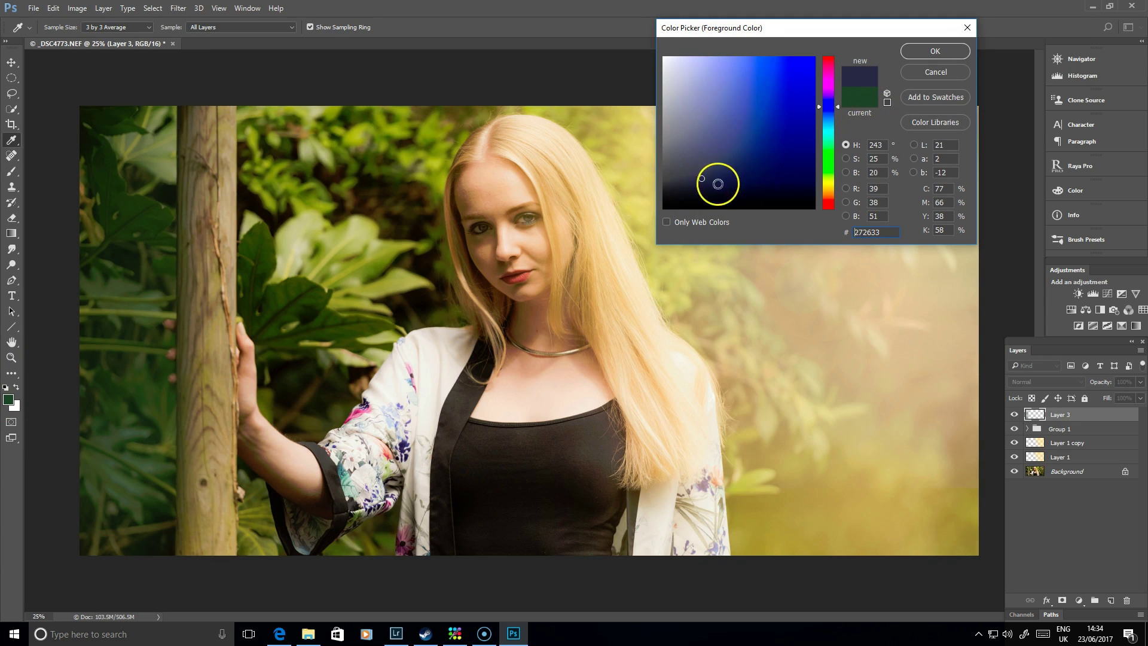
{"action": "left_click", "coordinate": [716, 185]}
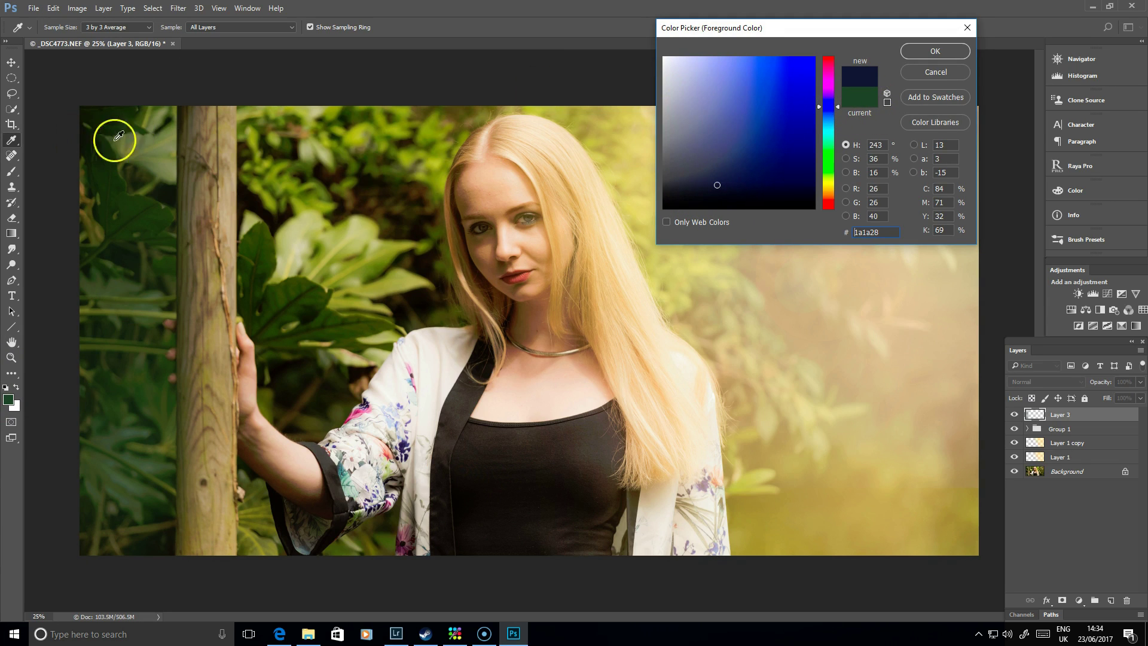
{"action": "left_click", "coordinate": [935, 52]}
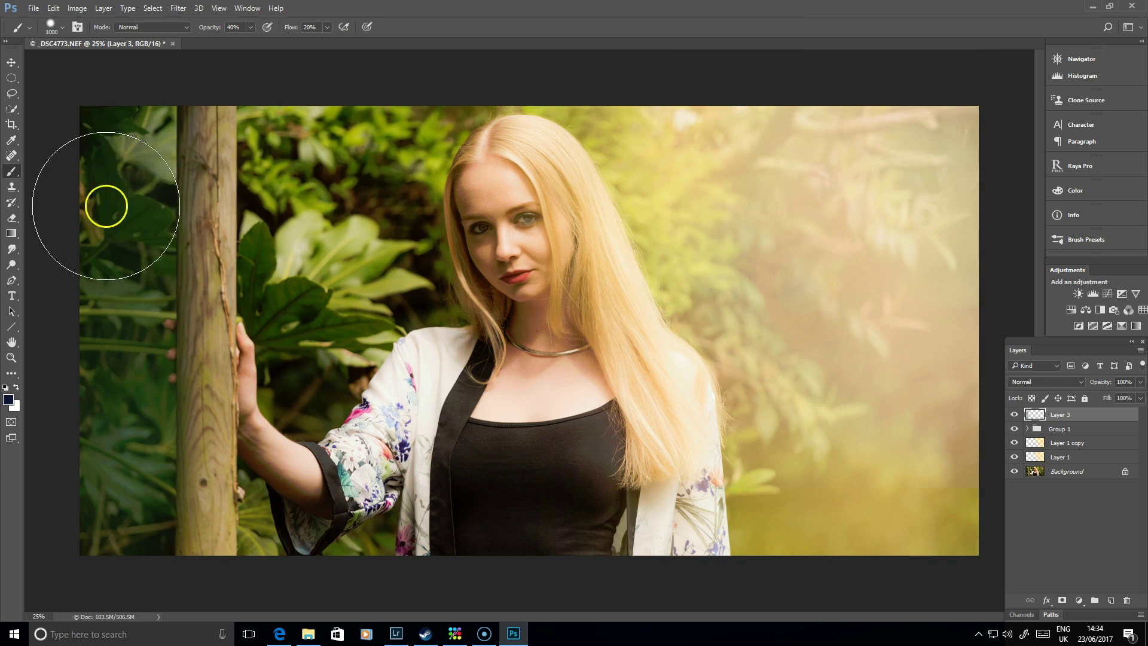
{"action": "mouse_move", "coordinate": [106, 289]}
{"action": "left_mouse_down"}
{"action": "mouse_move", "coordinate": [144, 500]}
{"action": "mouse_move", "coordinate": [300, 185]}
{"action": "mouse_move", "coordinate": [257, 487]}
{"action": "left_mouse_up"}
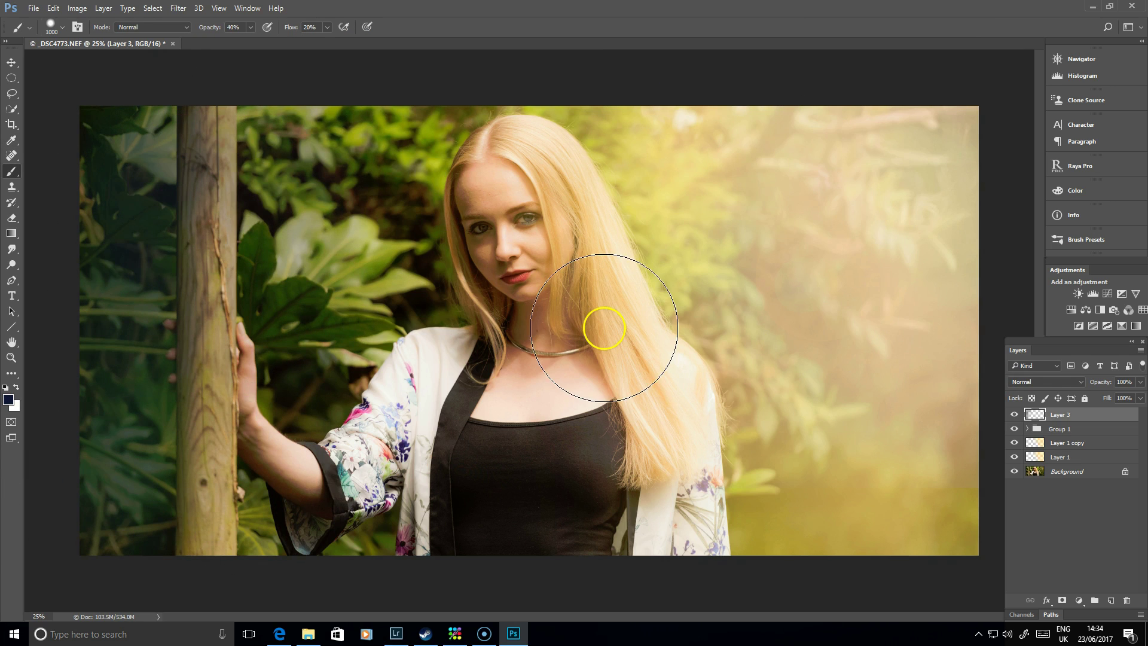
Apply a Gaussian Blur to the painted shadow-colour layer.
{"action": "left_click", "coordinate": [181, 8]}
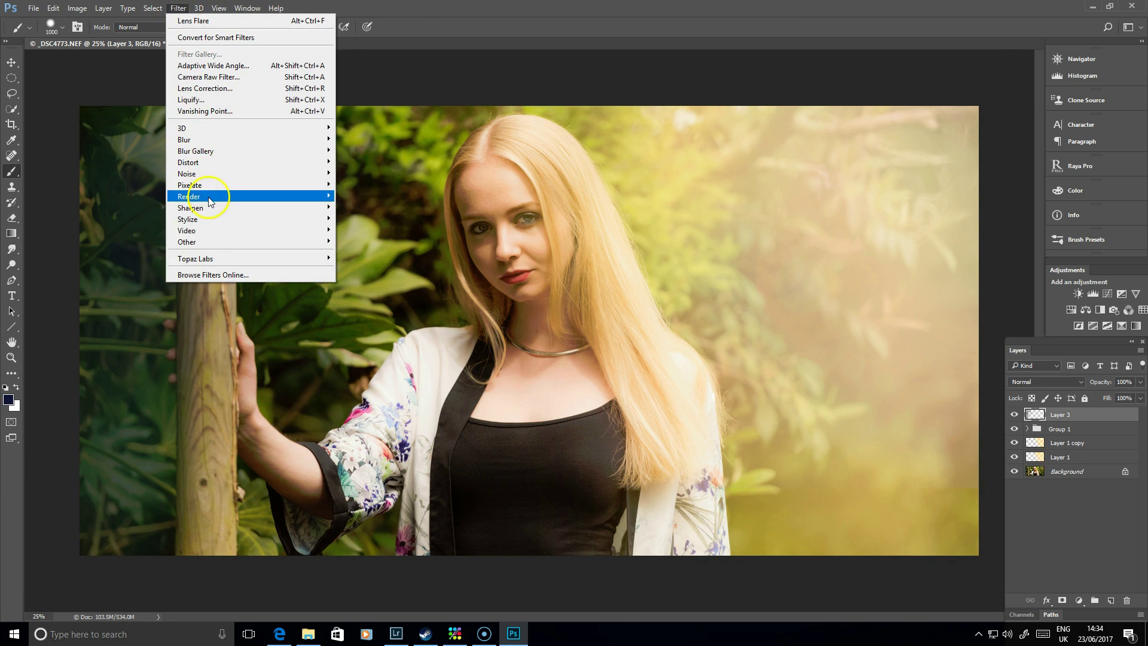
{"action": "mouse_move", "coordinate": [201, 139]}
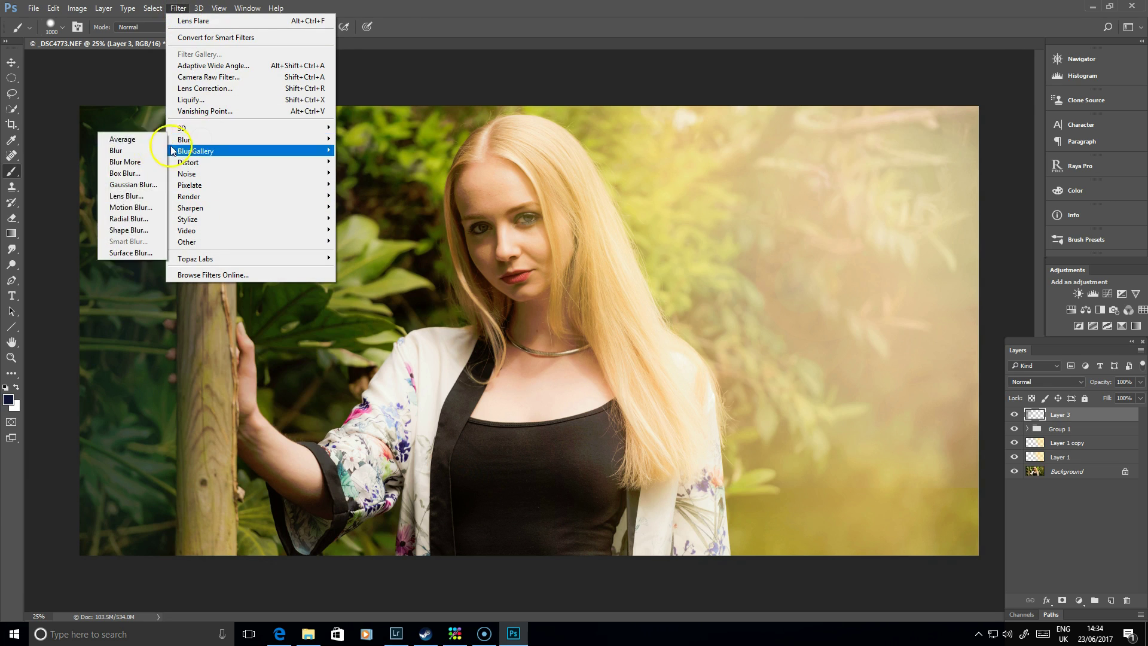
{"action": "left_click", "coordinate": [143, 181]}
{"action": "left_click", "coordinate": [392, 70]}
{"action": "key", "text": "b"}
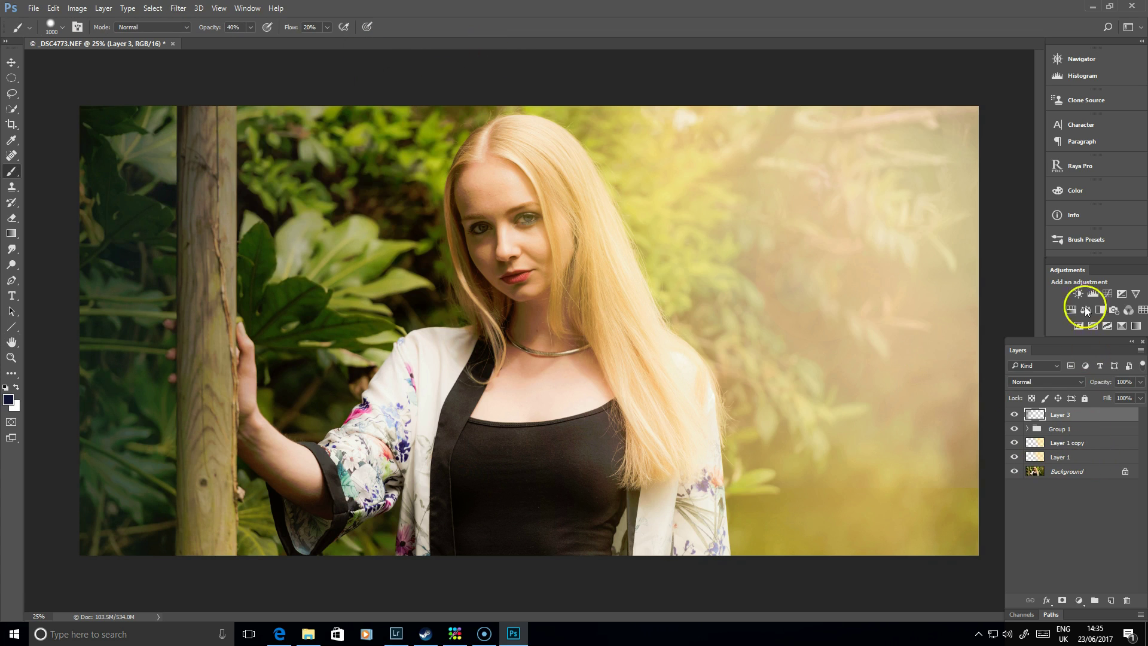
Add a Curves adjustment clipped to the painted layer and bend its curve downward to darken the colour.
{"action": "left_click", "coordinate": [1107, 294]}
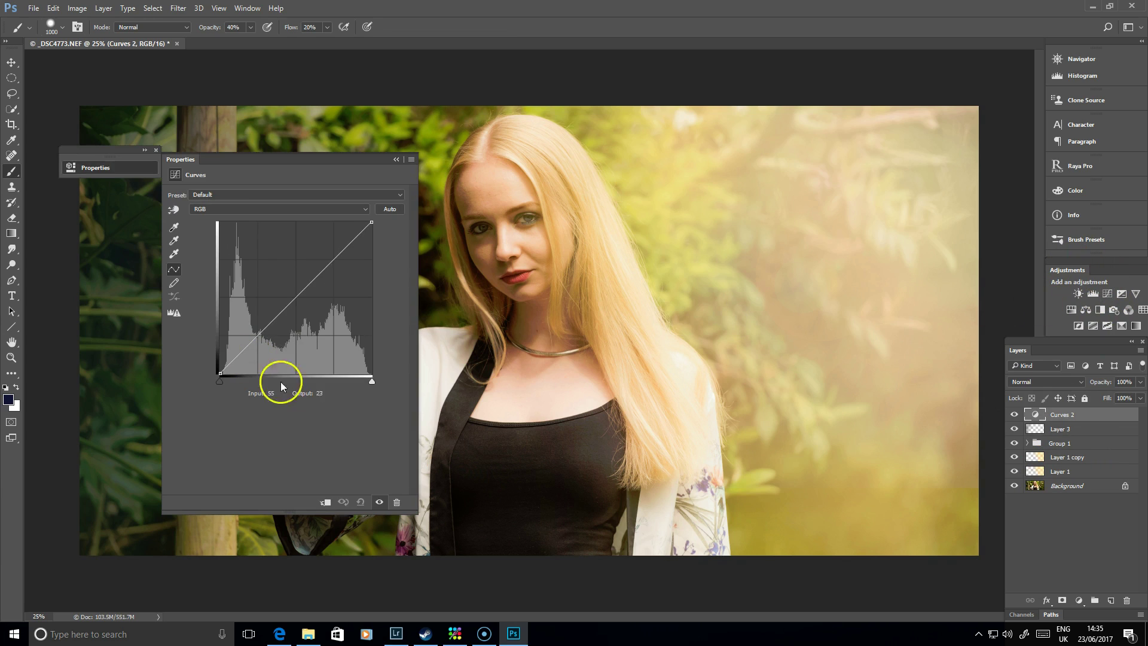
{"action": "left_click", "coordinate": [305, 314]}
{"action": "left_click", "coordinate": [419, 138]}
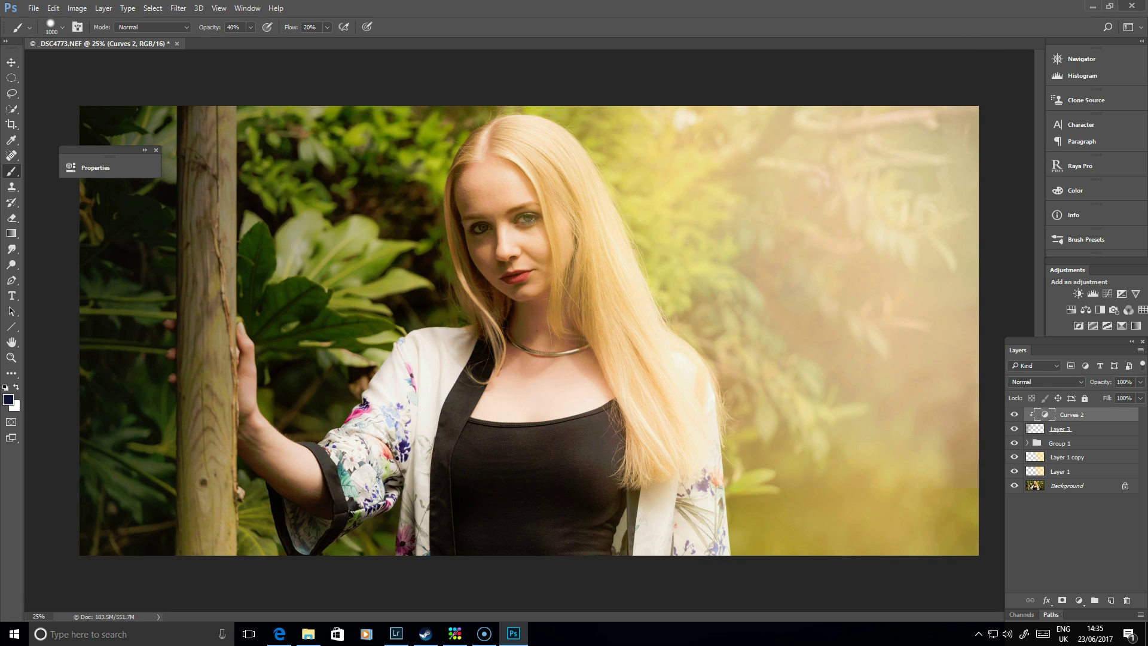
Quit Photoshop without saving the document and open the portrait _DSC4844.NEF in Lightroom's Develop view.
{"action": "key", "text": "ctrl+q"}
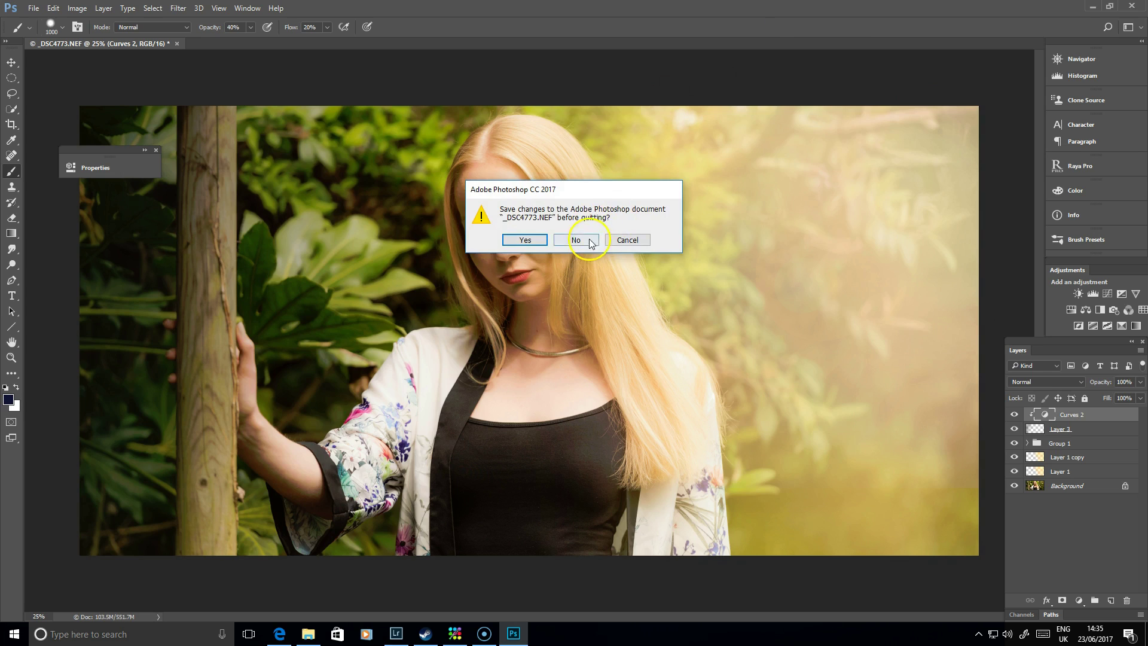
{"action": "left_click", "coordinate": [576, 240]}
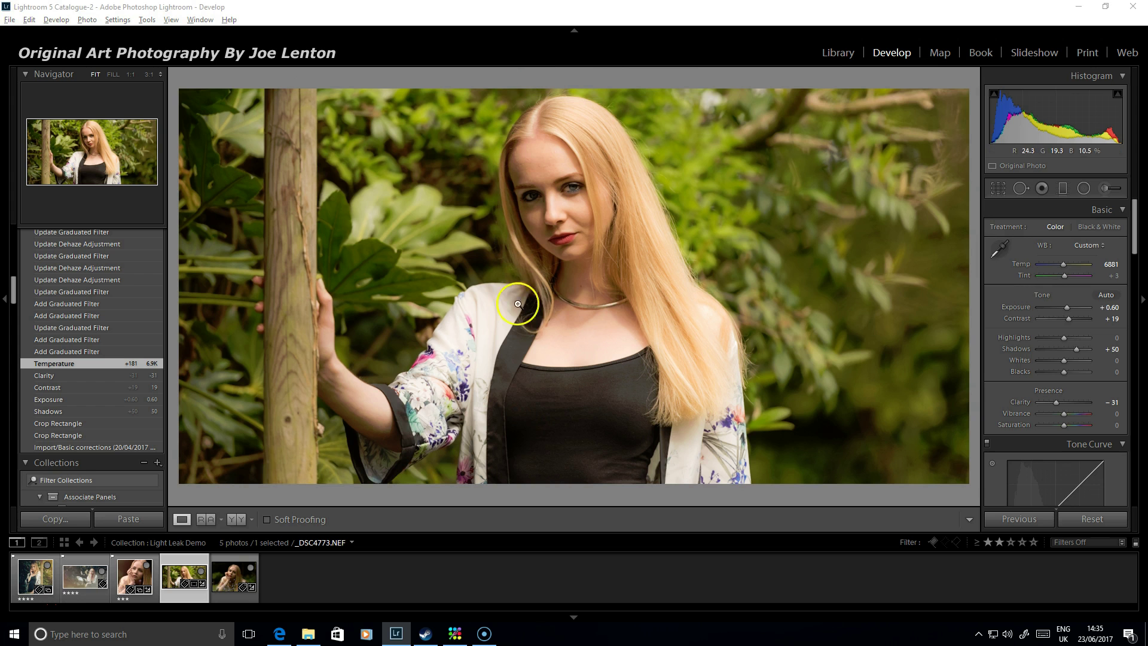
{"action": "left_click", "coordinate": [228, 584]}
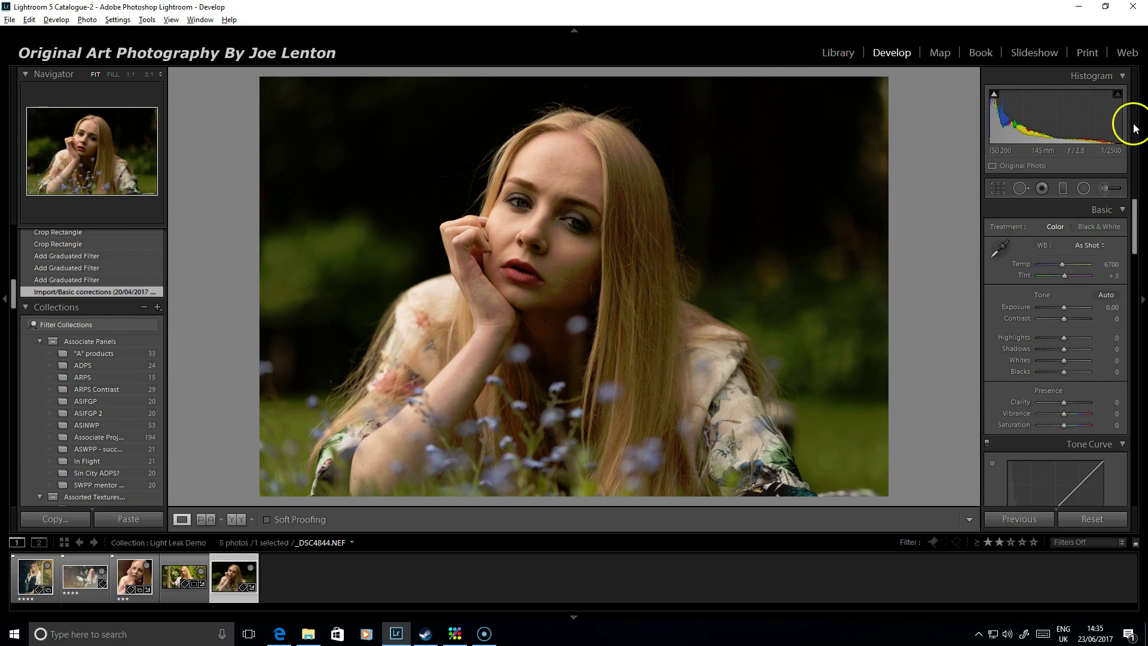
Add overlapping diagonal graduated filters with the existing warm, hazy settings, spreading from the photo's upper-left corner towards the face.
{"action": "left_click", "coordinate": [1063, 187]}
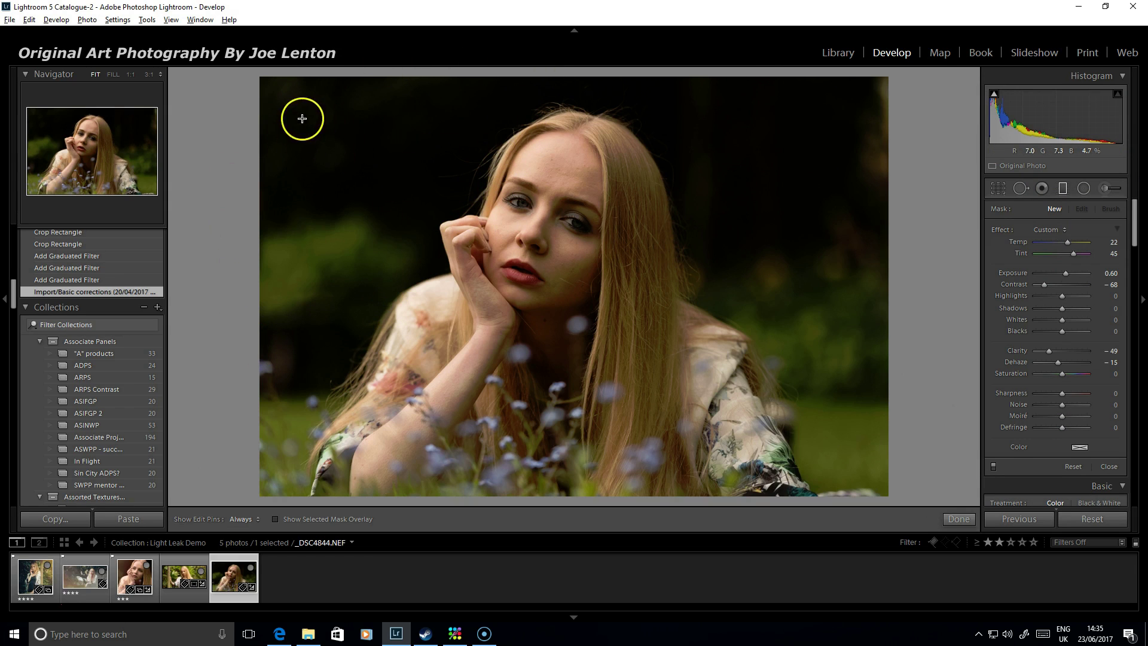
{"action": "left_click_drag", "start_coordinate": [379, 175], "coordinate": [445, 188]}
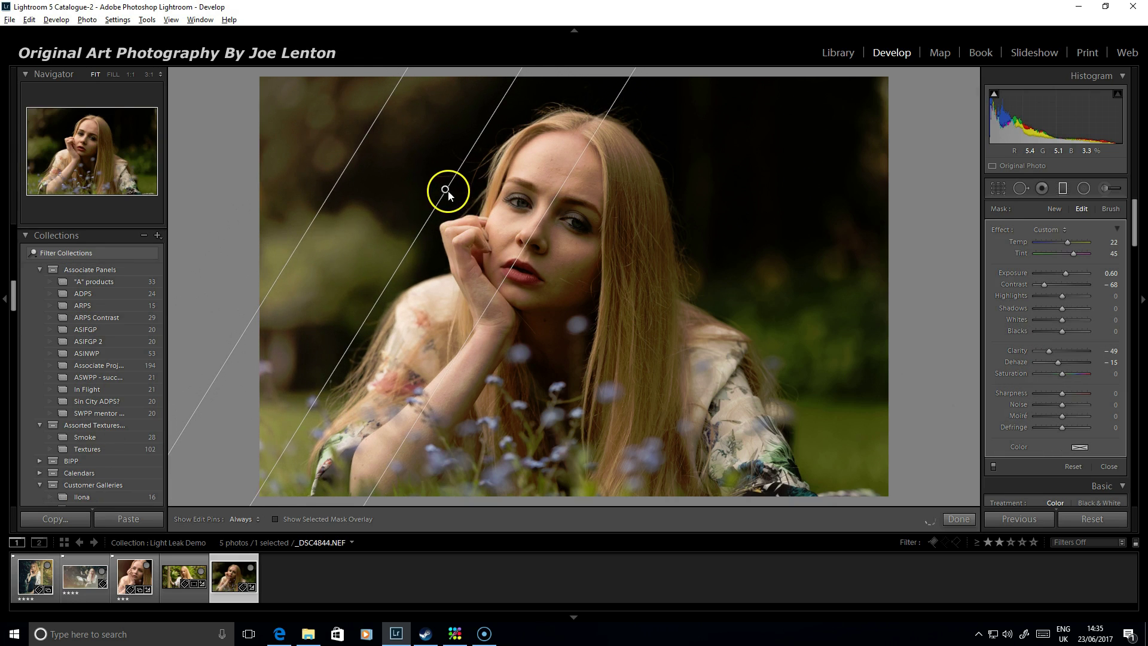
{"action": "left_click_drag", "start_coordinate": [353, 154], "coordinate": [502, 256]}
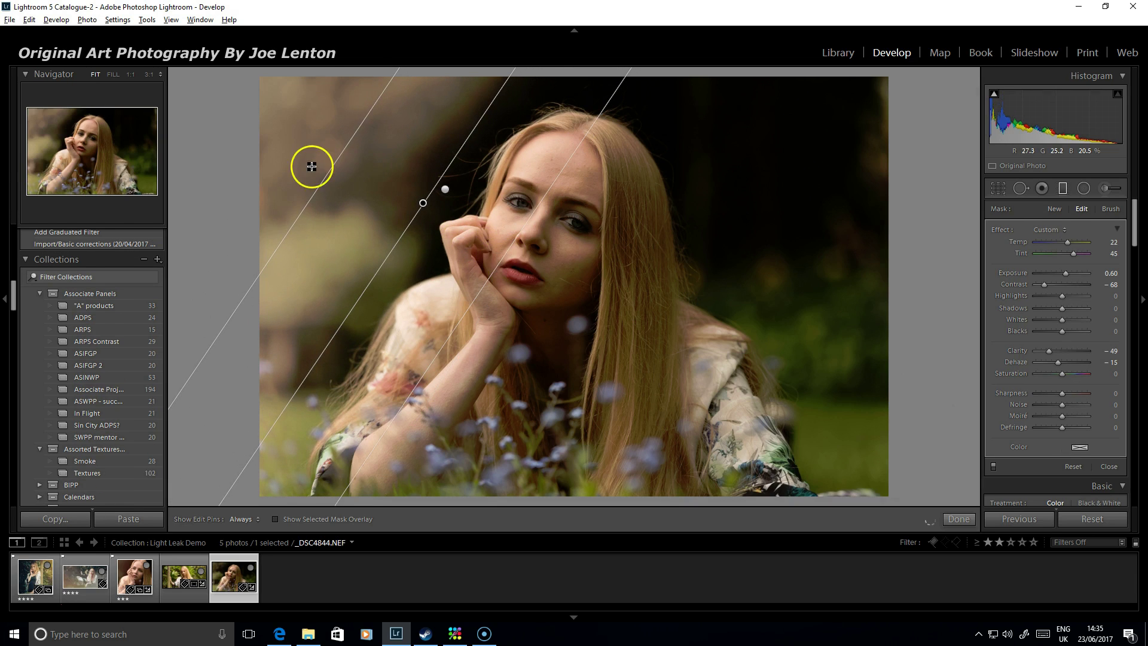
{"action": "mouse_move", "coordinate": [371, 180]}
{"action": "left_mouse_down"}
{"action": "mouse_move", "coordinate": [389, 190]}
{"action": "mouse_move", "coordinate": [321, 134]}
{"action": "mouse_move", "coordinate": [379, 171]}
{"action": "mouse_move", "coordinate": [364, 159]}
{"action": "left_mouse_up"}
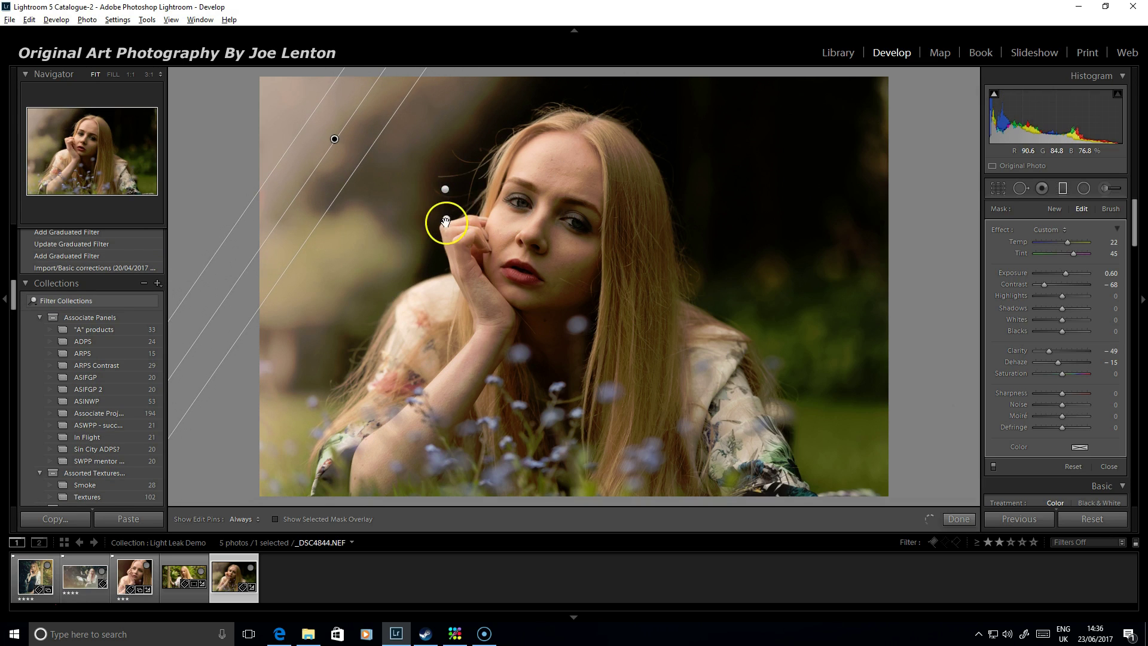
Move the two larger graduated filters further across the woman's face and shoulder to extend the haze.
{"action": "left_click", "coordinate": [446, 218]}
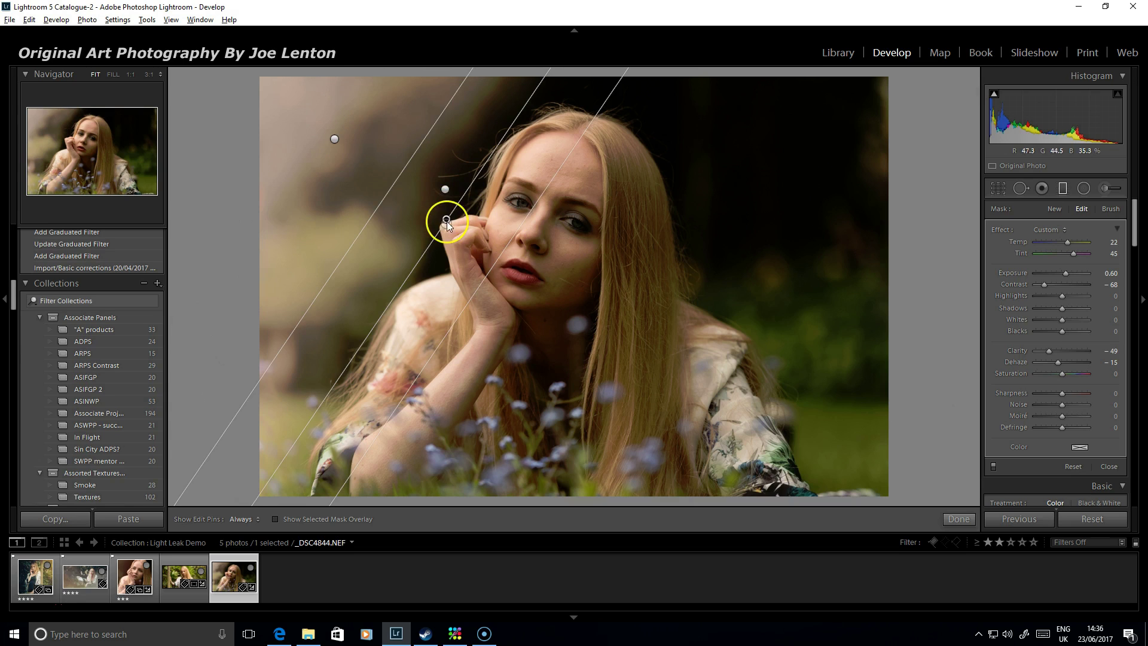
{"action": "left_click_drag", "start_coordinate": [514, 235], "coordinate": [564, 297]}
{"action": "left_click", "coordinate": [445, 189]}
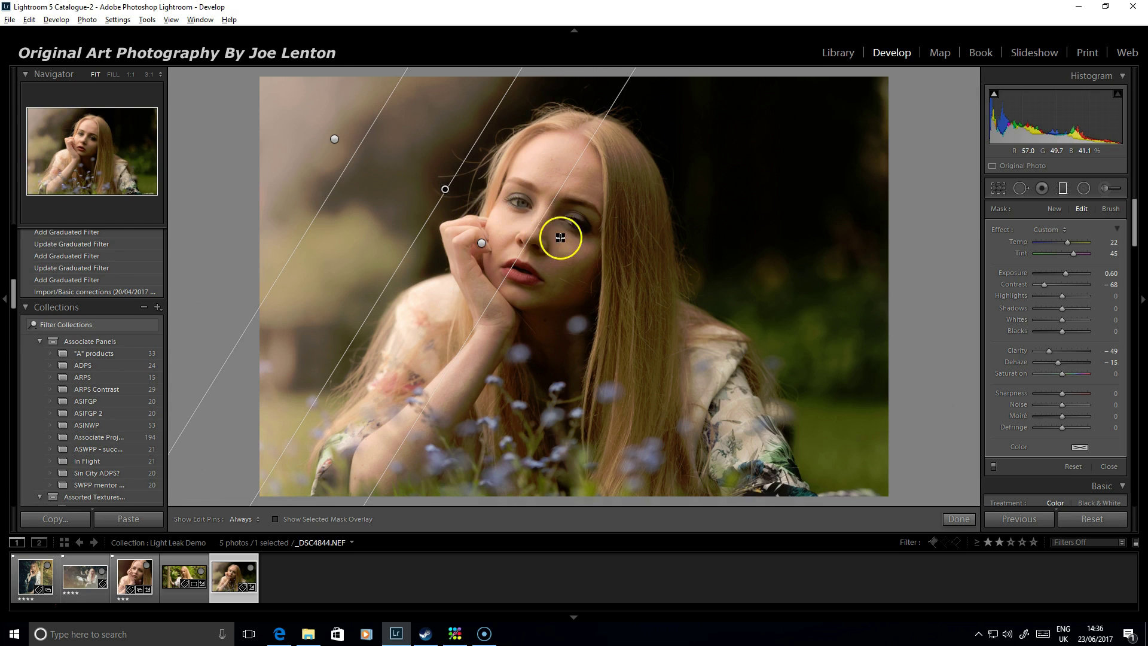
{"action": "left_click_drag", "start_coordinate": [544, 215], "coordinate": [579, 238]}
{"action": "left_click_drag", "start_coordinate": [359, 146], "coordinate": [400, 172]}
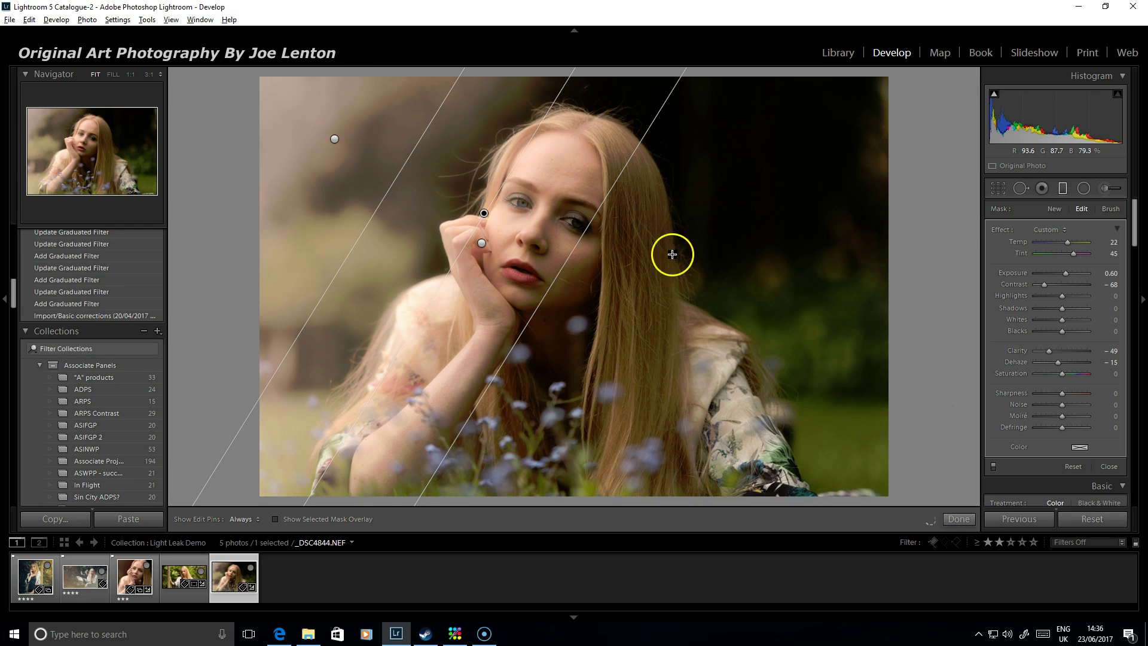
Reset Dehaze to 0 on the graduated filter nearest the upper-left corner and finish the filter editing.
{"action": "left_click", "coordinate": [326, 116]}
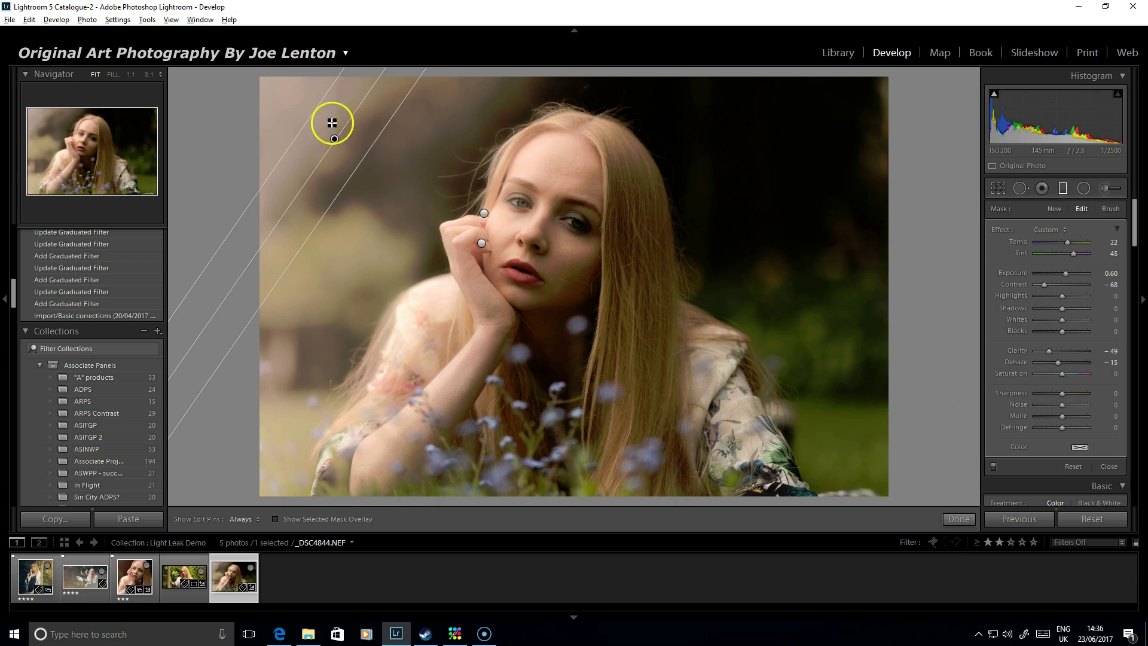
{"action": "double_click", "coordinate": [1059, 362]}
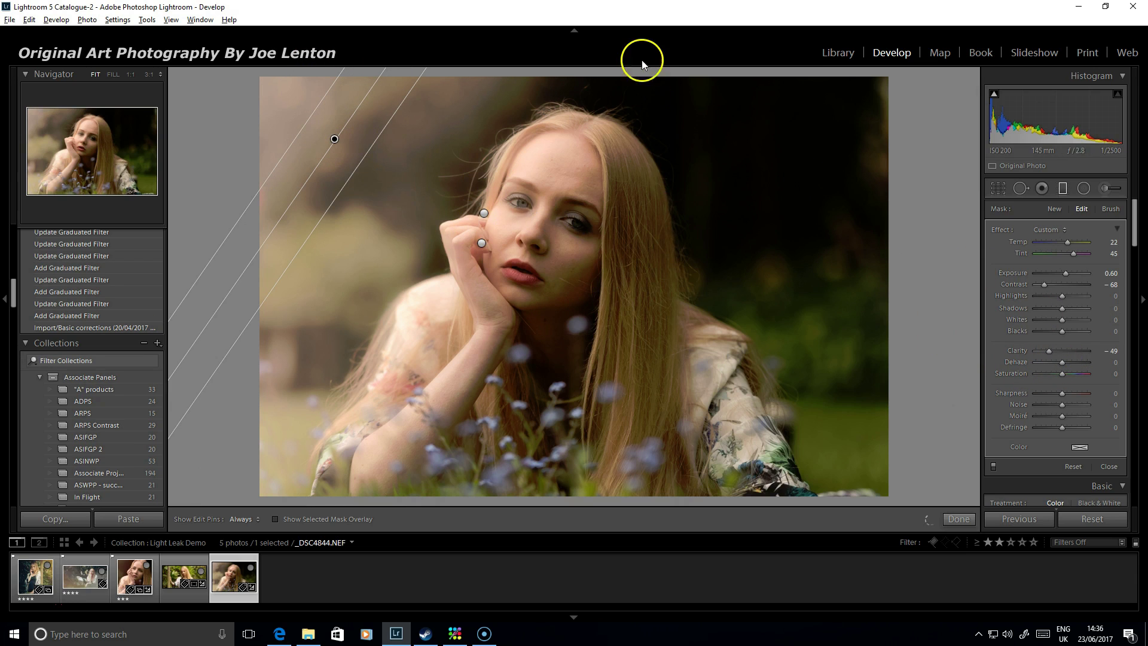
{"action": "left_click", "coordinate": [960, 519]}
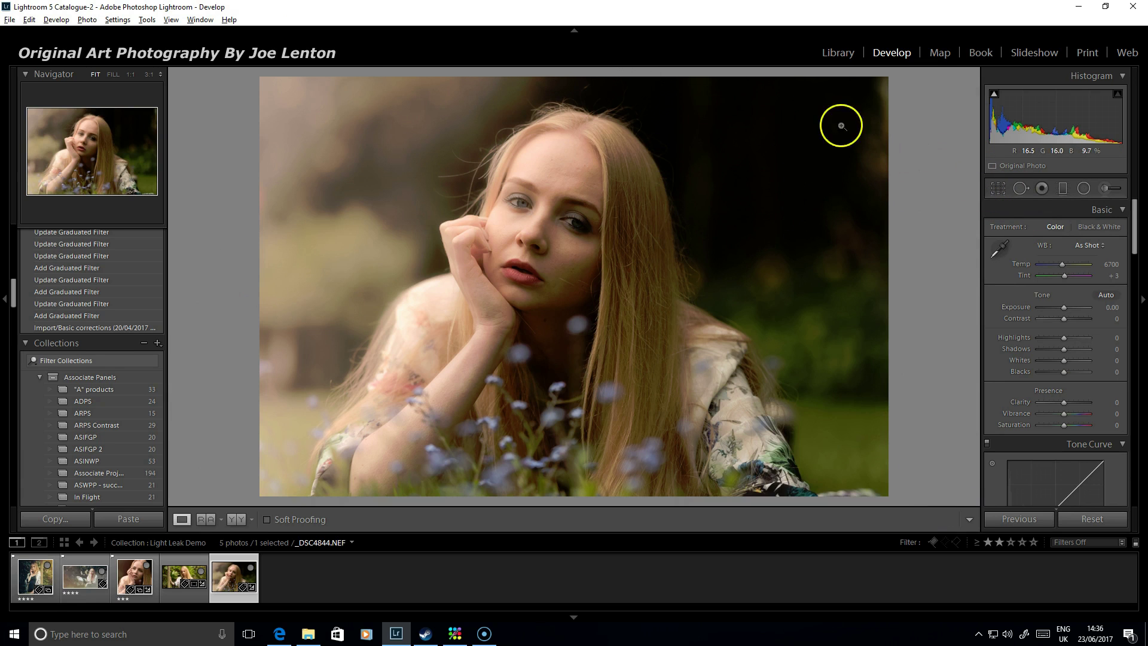
Crop the photo to a 1 x 1 square, keeping the hazy side and placing the woman right of centre.
{"action": "left_click", "coordinate": [1000, 189]}
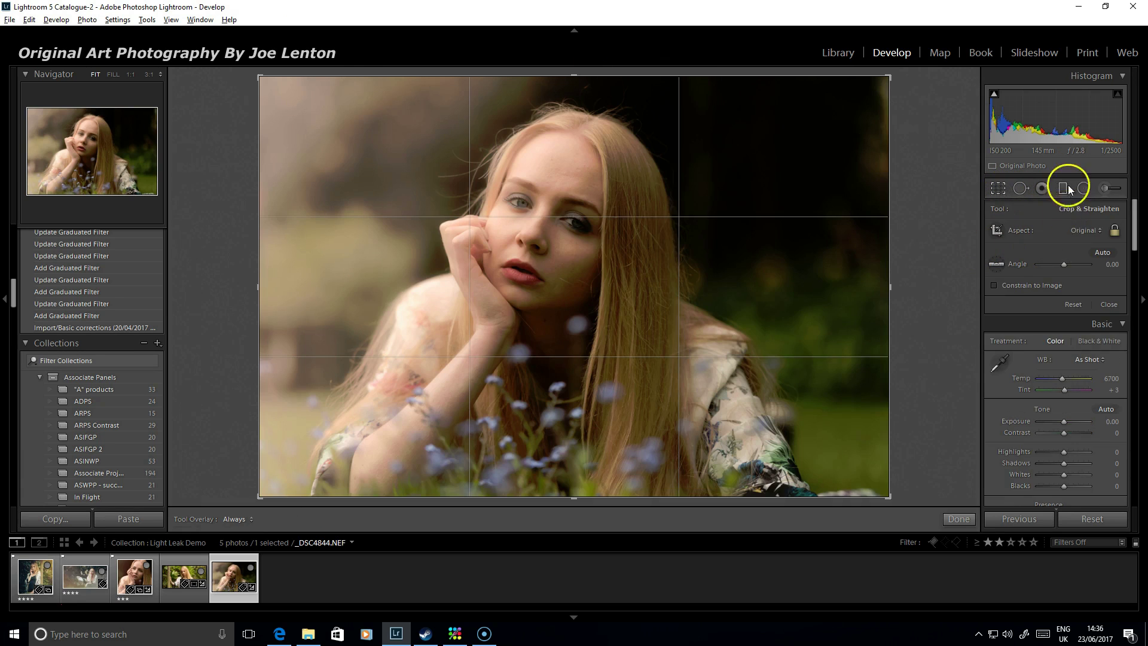
{"action": "left_click", "coordinate": [1090, 232]}
{"action": "left_click", "coordinate": [1017, 293]}
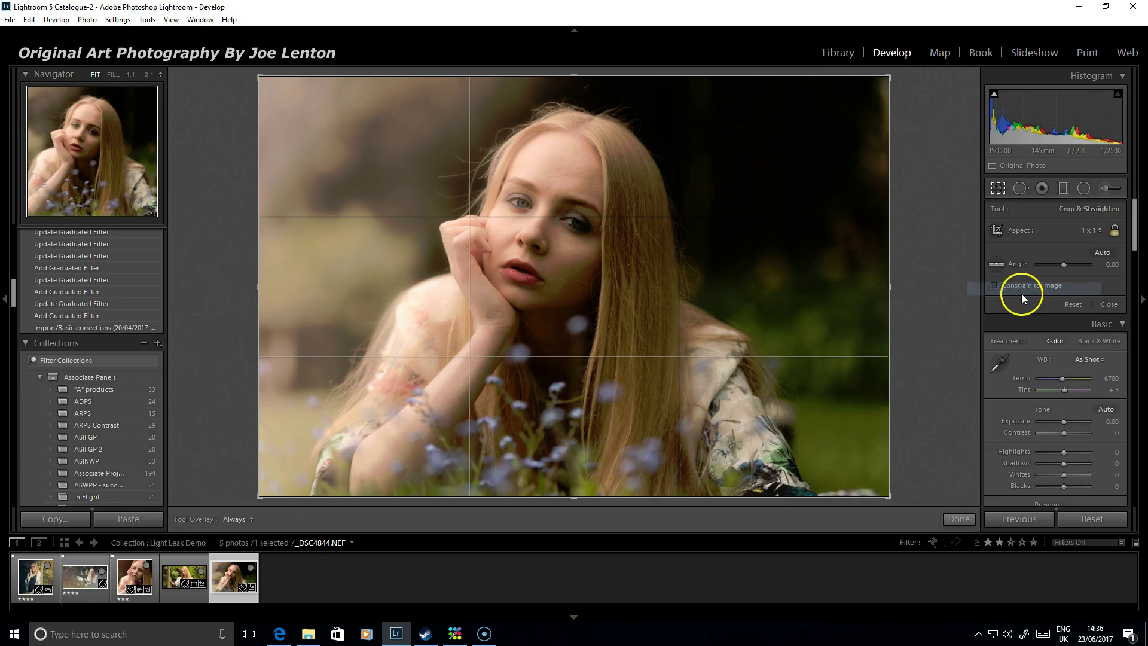
{"action": "left_click_drag", "start_coordinate": [607, 328], "coordinate": [738, 328]}
{"action": "left_click", "coordinate": [960, 518]}
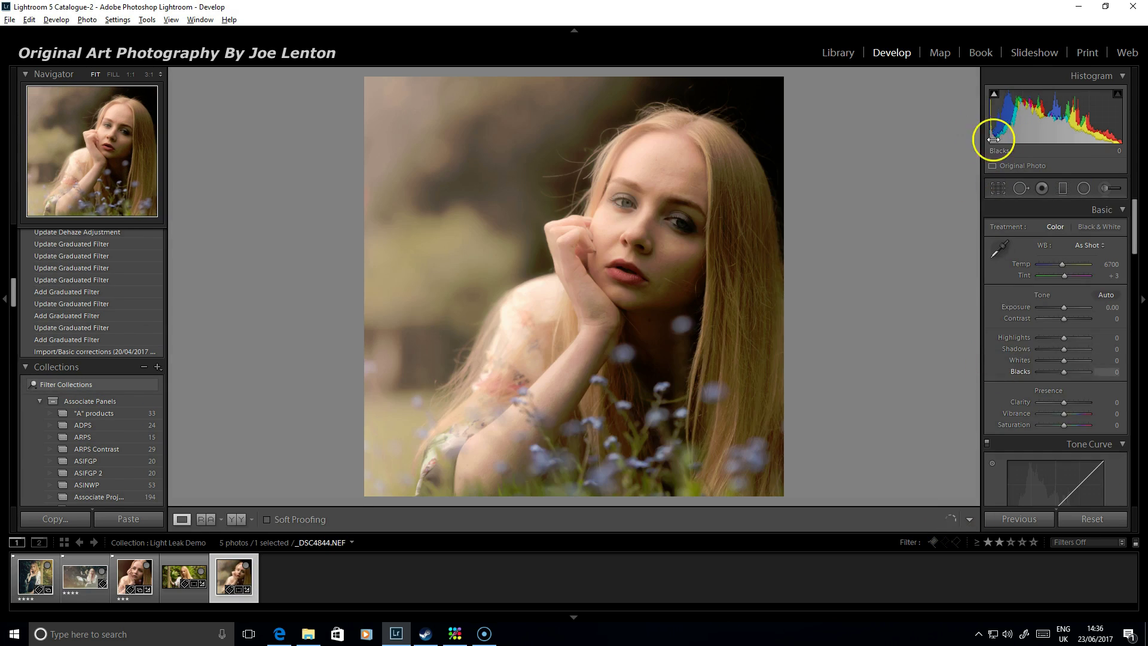
Tighten the square crop and reposition it so the face sits higher and further right in the frame.
{"action": "left_click", "coordinate": [998, 188]}
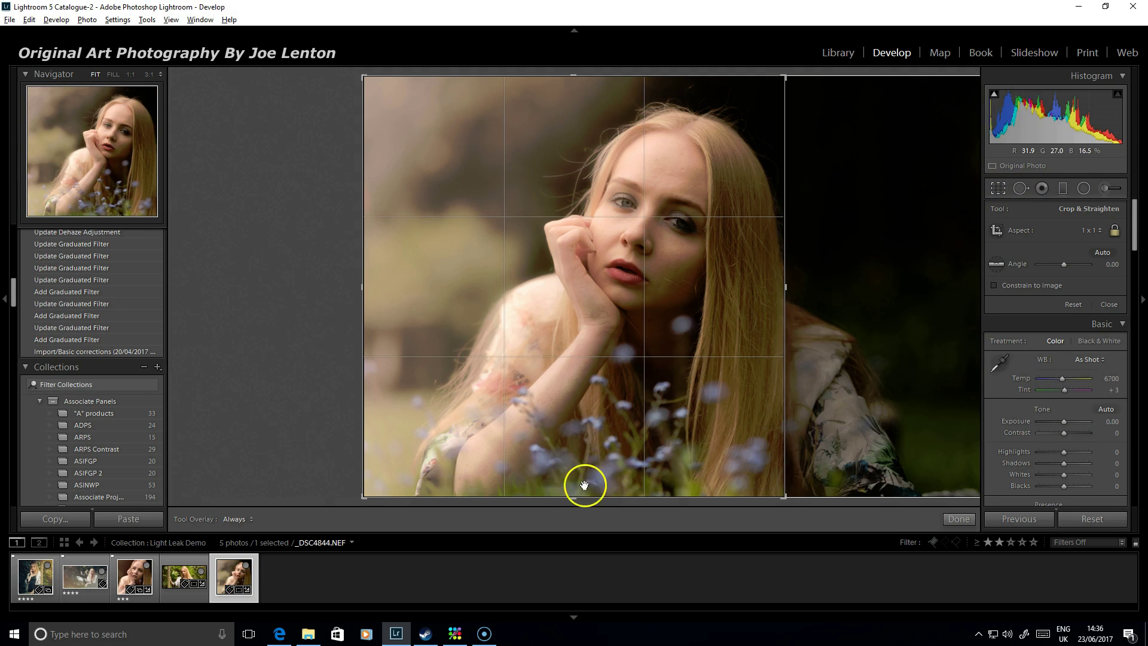
{"action": "left_click_drag", "start_coordinate": [572, 497], "coordinate": [575, 467]}
{"action": "left_click_drag", "start_coordinate": [697, 379], "coordinate": [721, 348]}
{"action": "left_click", "coordinate": [957, 519]}
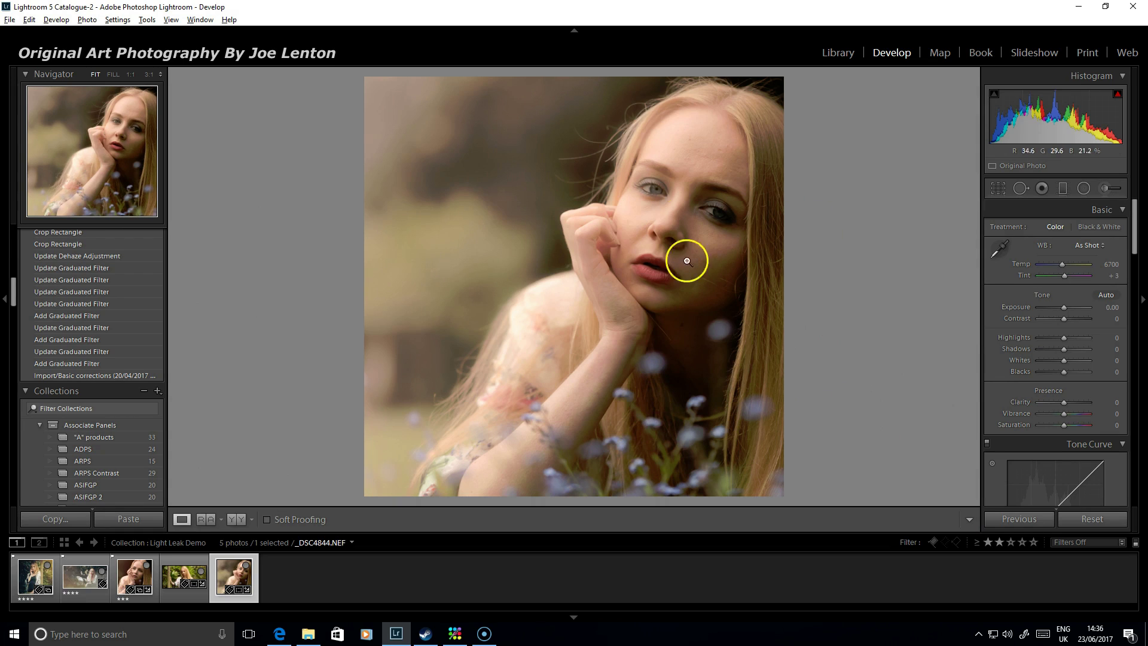
Set the photo's Shadows to +17 and Clarity to +12.
{"action": "left_click_drag", "start_coordinate": [1068, 353], "coordinate": [1072, 352]}
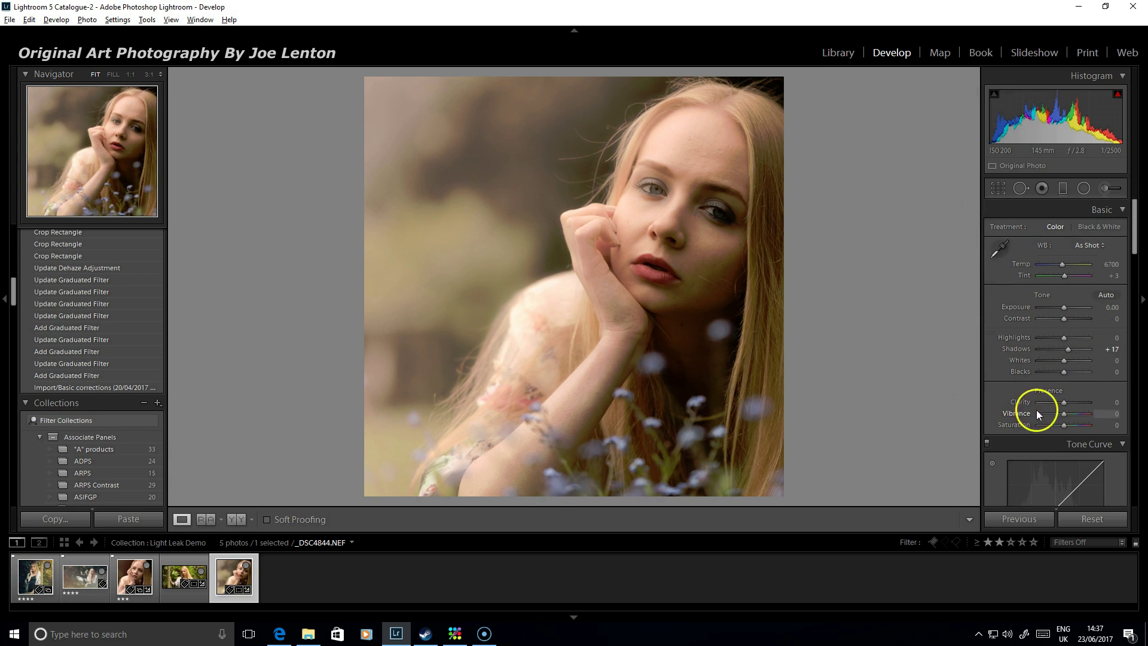
{"action": "mouse_move", "coordinate": [1064, 403]}
{"action": "left_mouse_down"}
{"action": "mouse_move", "coordinate": [1078, 402]}
{"action": "mouse_move", "coordinate": [1069, 406]}
{"action": "left_mouse_up"}
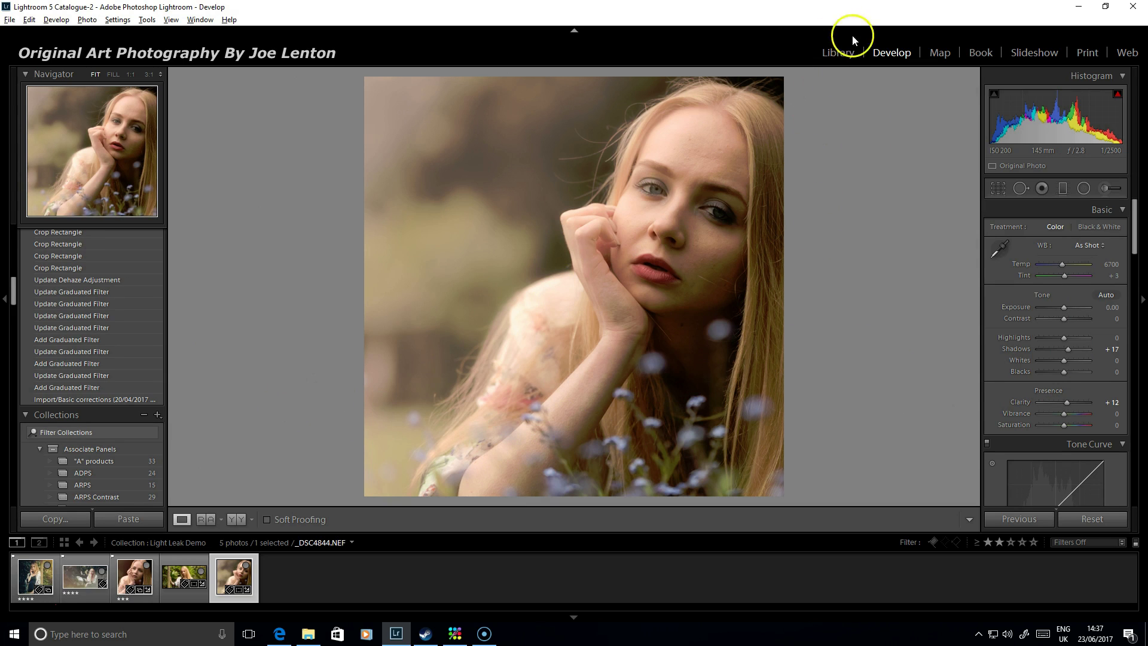
Show the photo's original import state from its edit history to compare it with the finished light leak.
{"action": "left_click", "coordinate": [839, 52]}
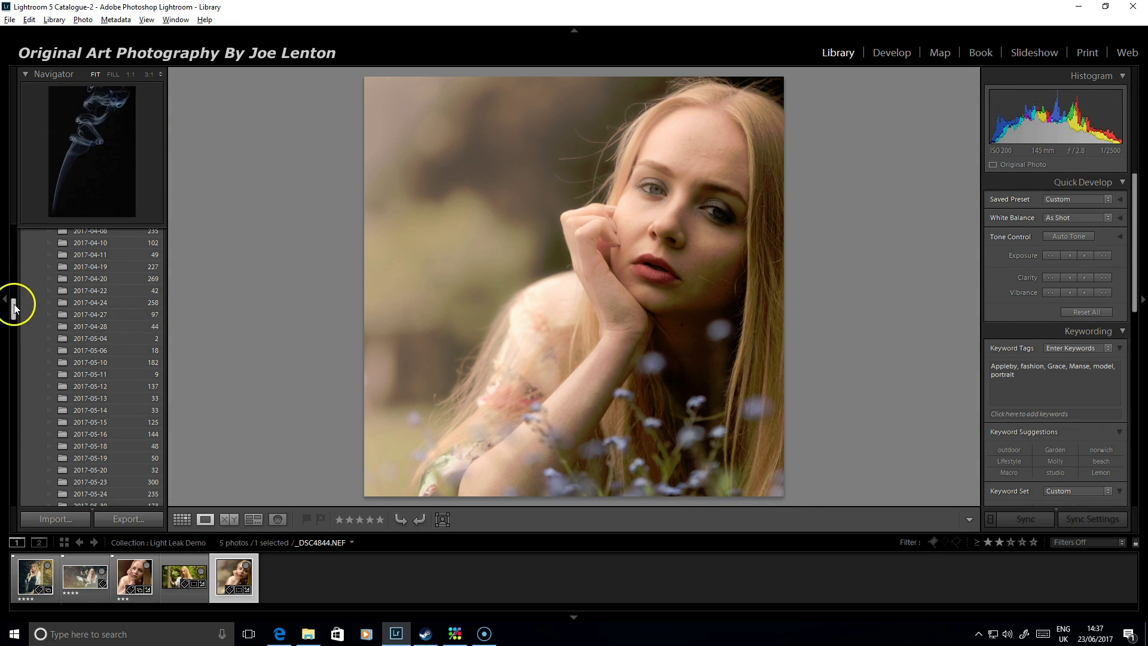
{"action": "left_click", "coordinate": [897, 53]}
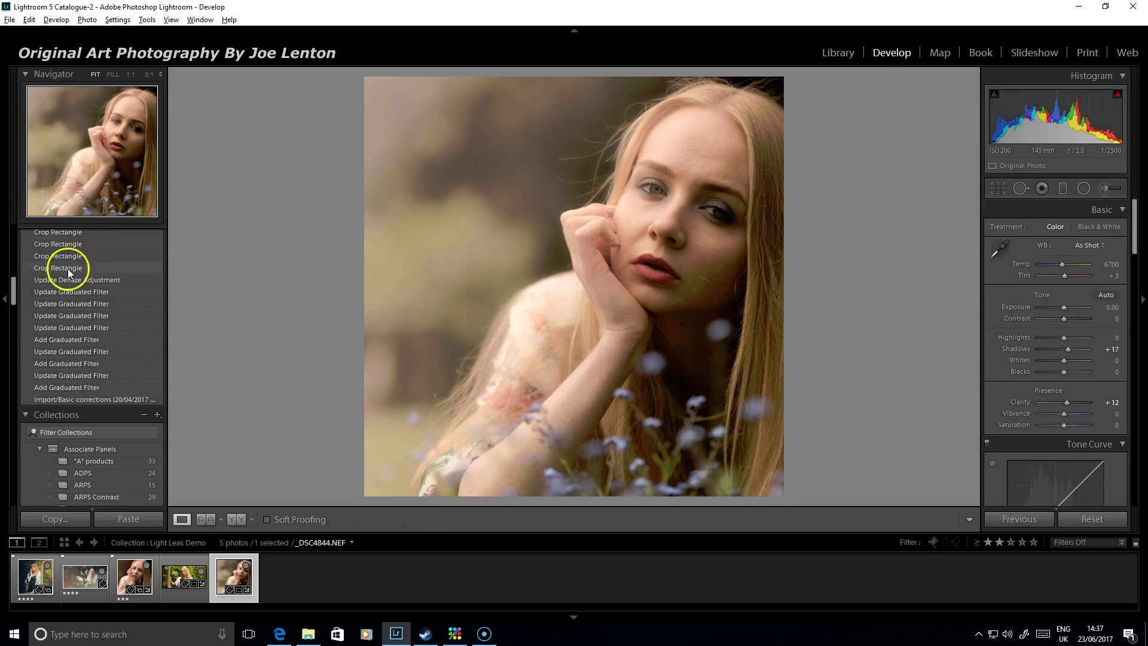
{"action": "left_click", "coordinate": [95, 401]}
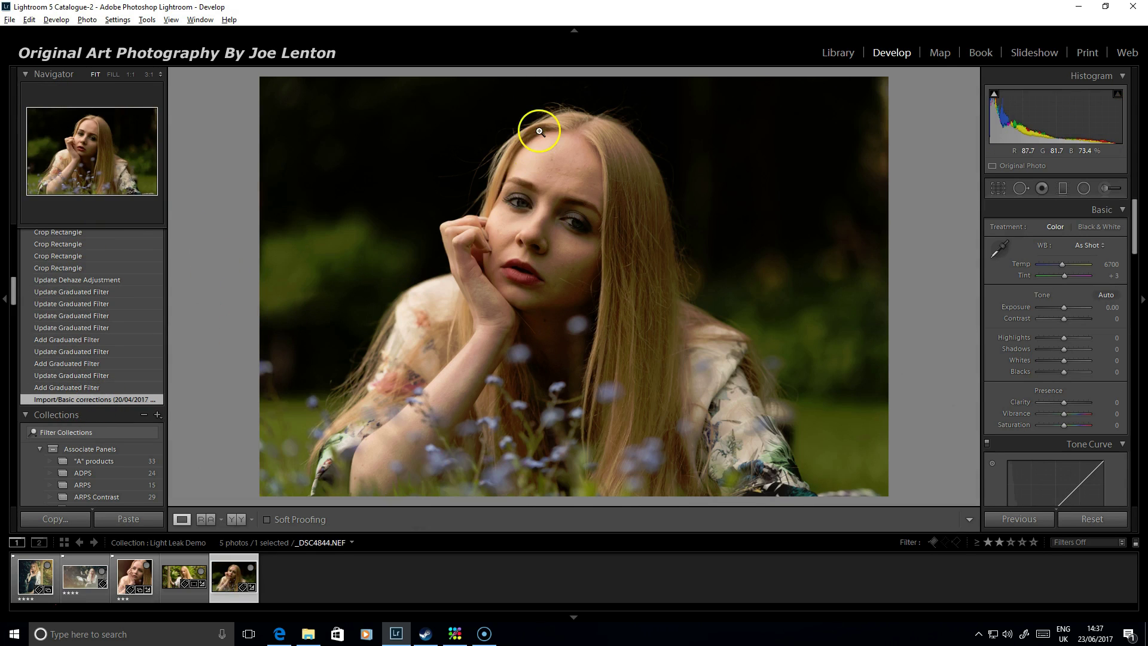
Open the original photo in Adobe Photoshop CC 2017 and add a blank layer above the background.
{"action": "right_click", "coordinate": [515, 154]}
{"action": "mouse_move", "coordinate": [545, 257]}
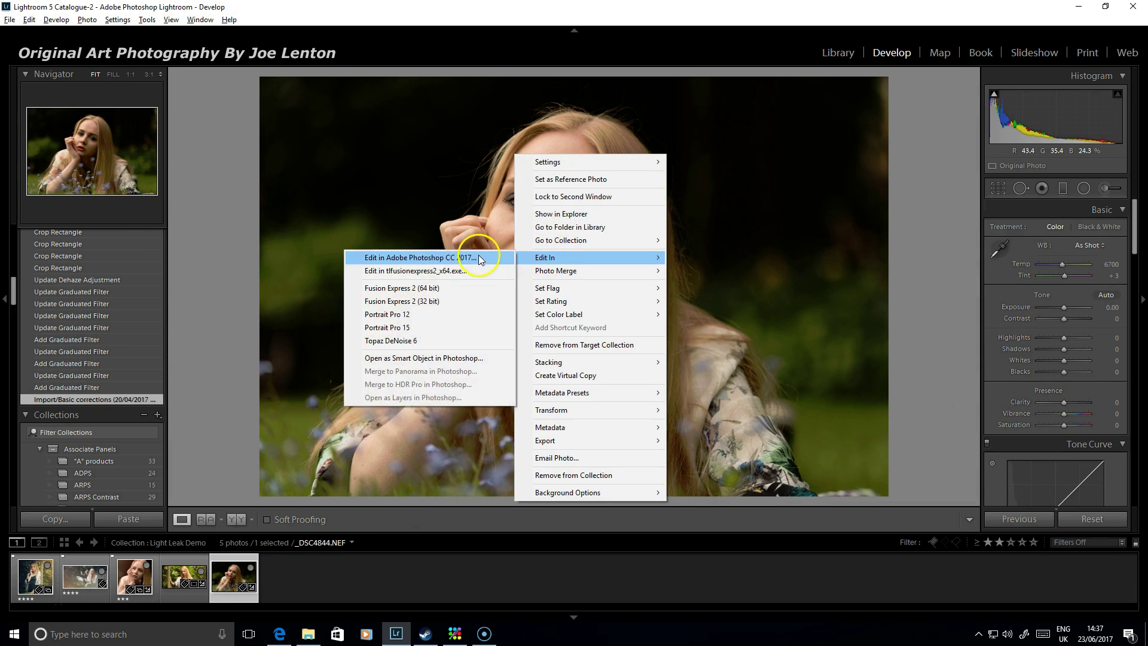
{"action": "left_click", "coordinate": [481, 259]}
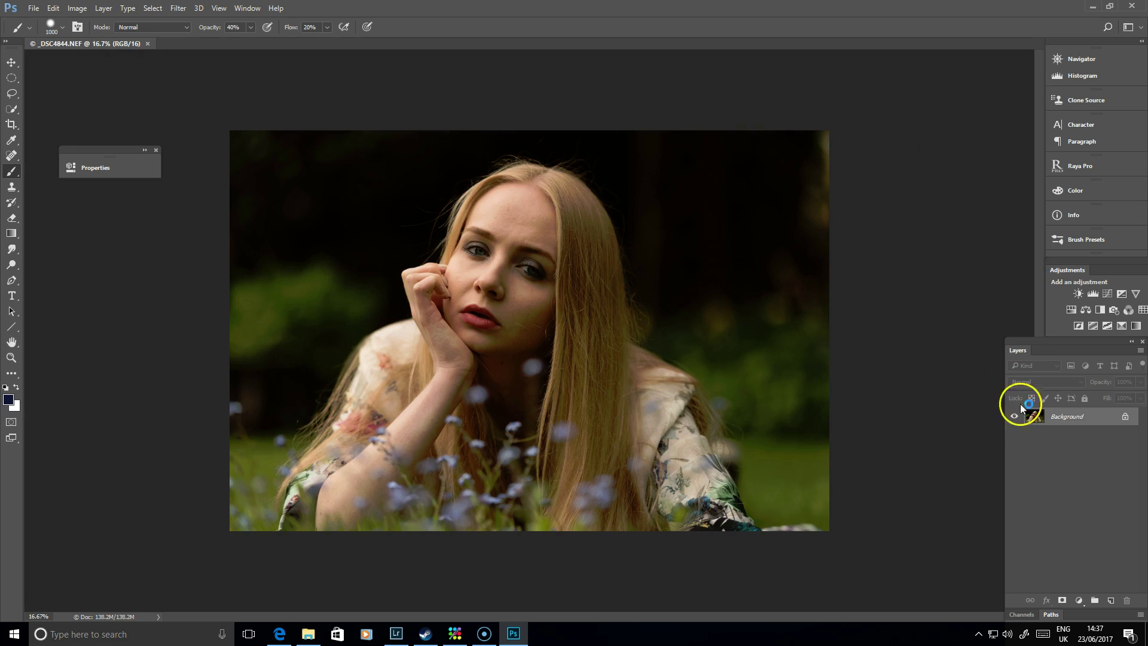
{"action": "left_click", "coordinate": [1106, 600]}
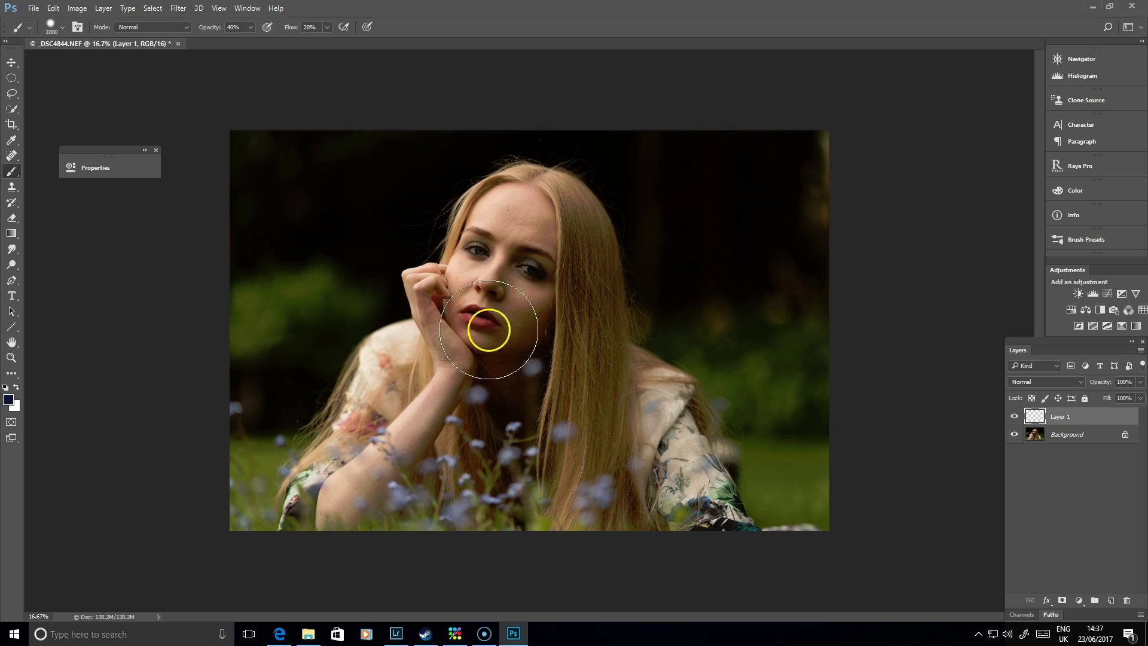
Paint soft haze over the dark background beside the woman's face on the new layer, using colours sampled from her skin and dress.
{"action": "key", "text": "alt"}
{"action": "left_click", "coordinate": [518, 210], "text": "alt"}
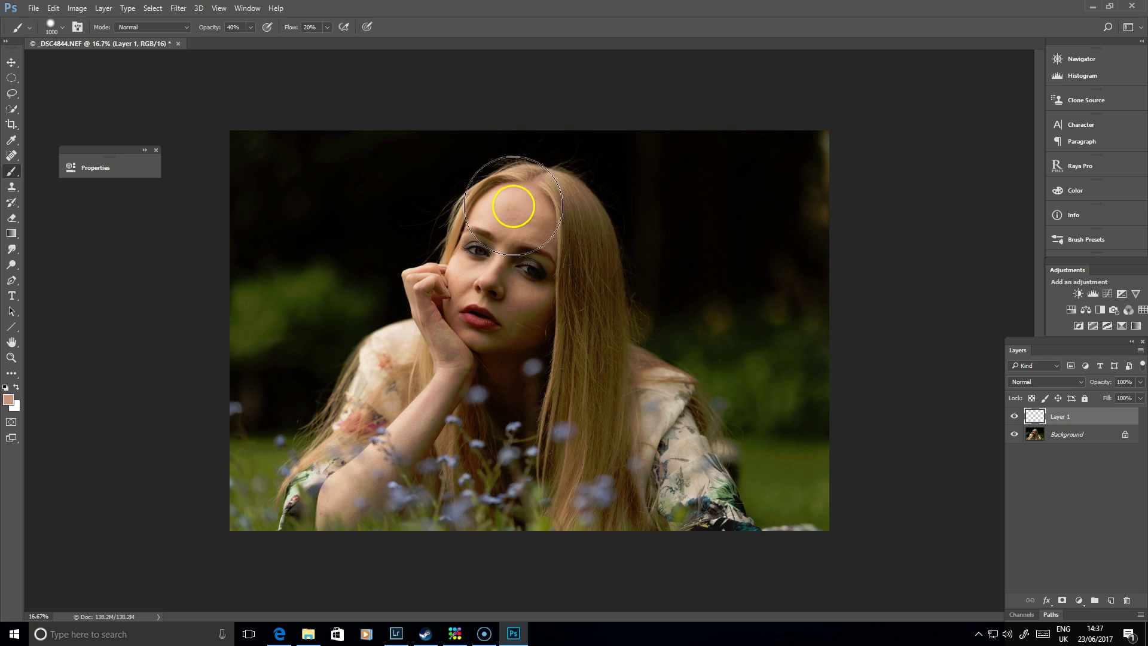
{"action": "left_click", "coordinate": [332, 175]}
{"action": "mouse_move", "coordinate": [264, 315]}
{"action": "left_mouse_down"}
{"action": "mouse_move", "coordinate": [256, 146]}
{"action": "mouse_move", "coordinate": [378, 151]}
{"action": "mouse_move", "coordinate": [332, 265]}
{"action": "mouse_move", "coordinate": [246, 382]}
{"action": "mouse_move", "coordinate": [405, 213]}
{"action": "mouse_move", "coordinate": [434, 115]}
{"action": "mouse_move", "coordinate": [433, 342]}
{"action": "left_mouse_up"}
{"action": "left_click", "coordinate": [404, 403], "text": "alt"}
{"action": "mouse_move", "coordinate": [321, 210]}
{"action": "left_mouse_down"}
{"action": "mouse_move", "coordinate": [326, 174]}
{"action": "mouse_move", "coordinate": [287, 306]}
{"action": "mouse_move", "coordinate": [257, 199]}
{"action": "mouse_move", "coordinate": [283, 108]}
{"action": "mouse_move", "coordinate": [438, 110]}
{"action": "mouse_move", "coordinate": [433, 164]}
{"action": "mouse_move", "coordinate": [281, 418]}
{"action": "mouse_move", "coordinate": [483, 155]}
{"action": "left_mouse_up"}
{"action": "left_click", "coordinate": [445, 401], "text": "alt"}
{"action": "left_click", "coordinate": [445, 405], "text": "alt"}
{"action": "mouse_move", "coordinate": [418, 289]}
{"action": "left_mouse_down"}
{"action": "mouse_move", "coordinate": [353, 333]}
{"action": "mouse_move", "coordinate": [441, 213]}
{"action": "mouse_move", "coordinate": [476, 139]}
{"action": "mouse_move", "coordinate": [425, 249]}
{"action": "mouse_move", "coordinate": [464, 116]}
{"action": "mouse_move", "coordinate": [515, 271]}
{"action": "mouse_move", "coordinate": [516, 202]}
{"action": "mouse_move", "coordinate": [257, 161]}
{"action": "mouse_move", "coordinate": [354, 125]}
{"action": "mouse_move", "coordinate": [356, 206]}
{"action": "left_mouse_up"}
{"action": "left_click", "coordinate": [496, 201], "text": "alt"}
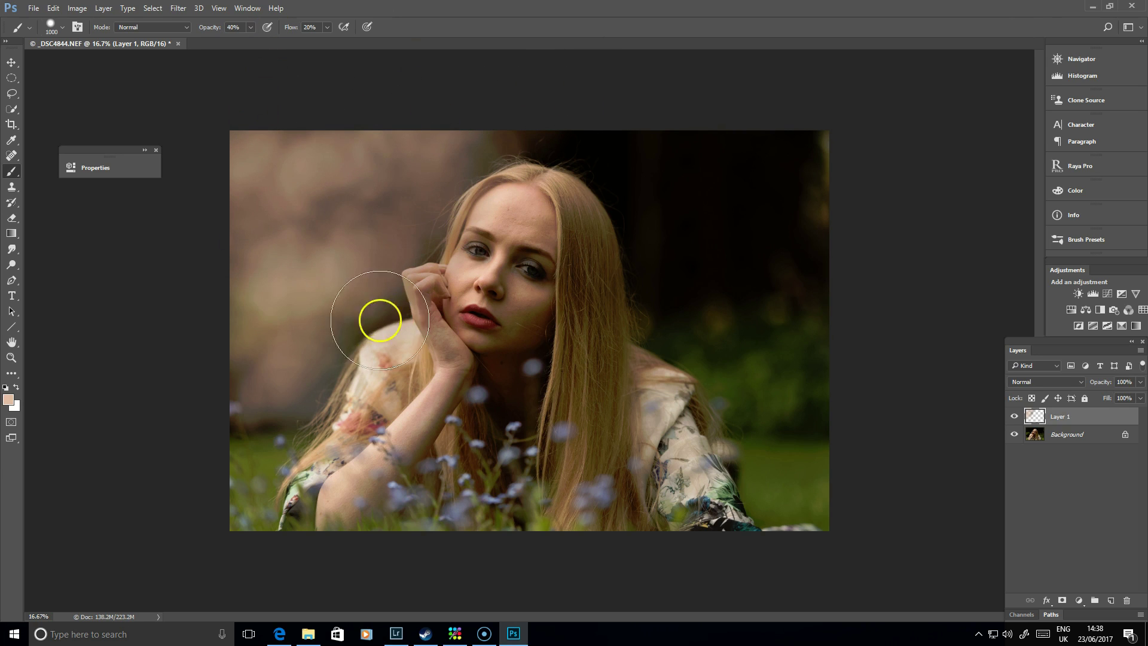
Soften the painted haze with a Gaussian Blur of 240.1 pixels radius.
{"action": "left_click", "coordinate": [178, 8]}
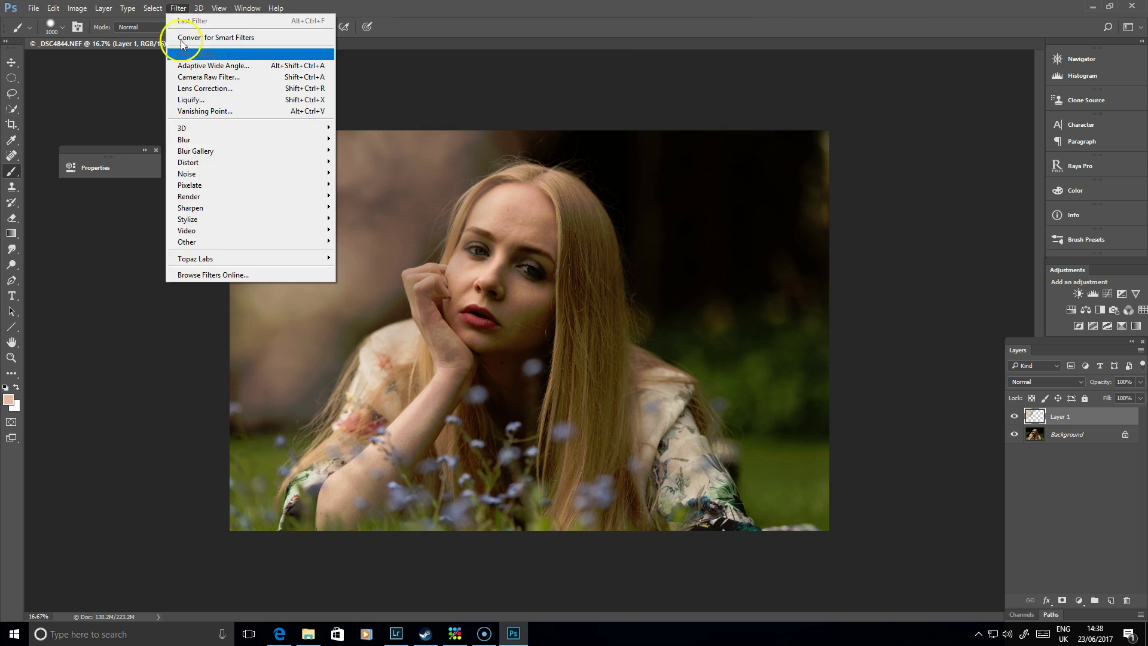
{"action": "mouse_move", "coordinate": [191, 140]}
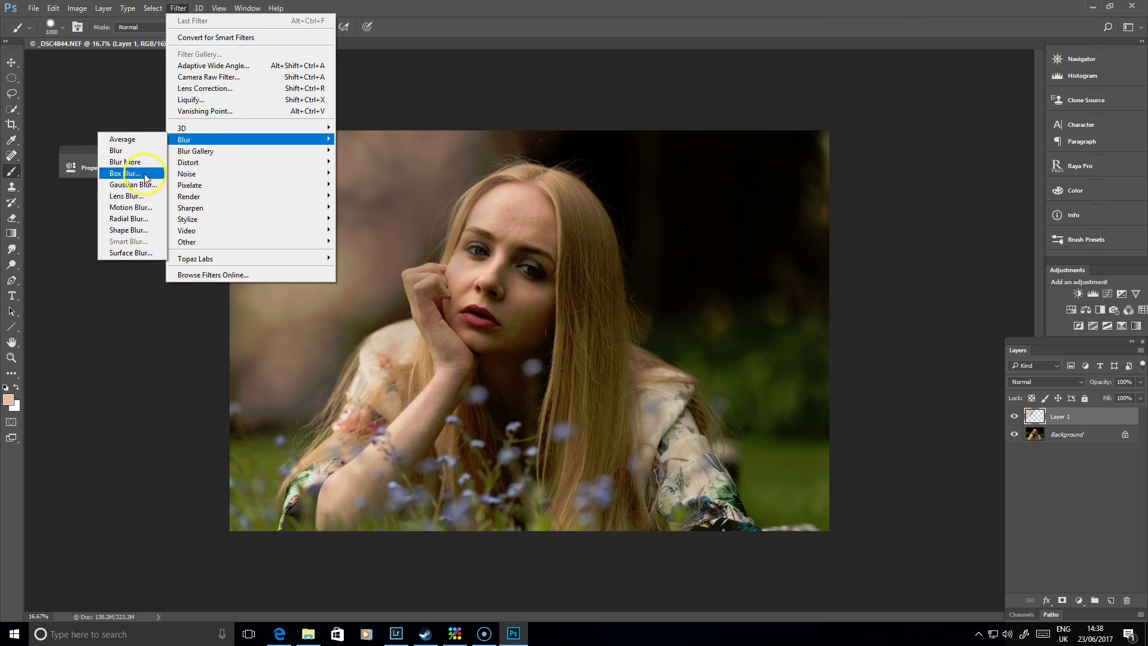
{"action": "left_click", "coordinate": [142, 186]}
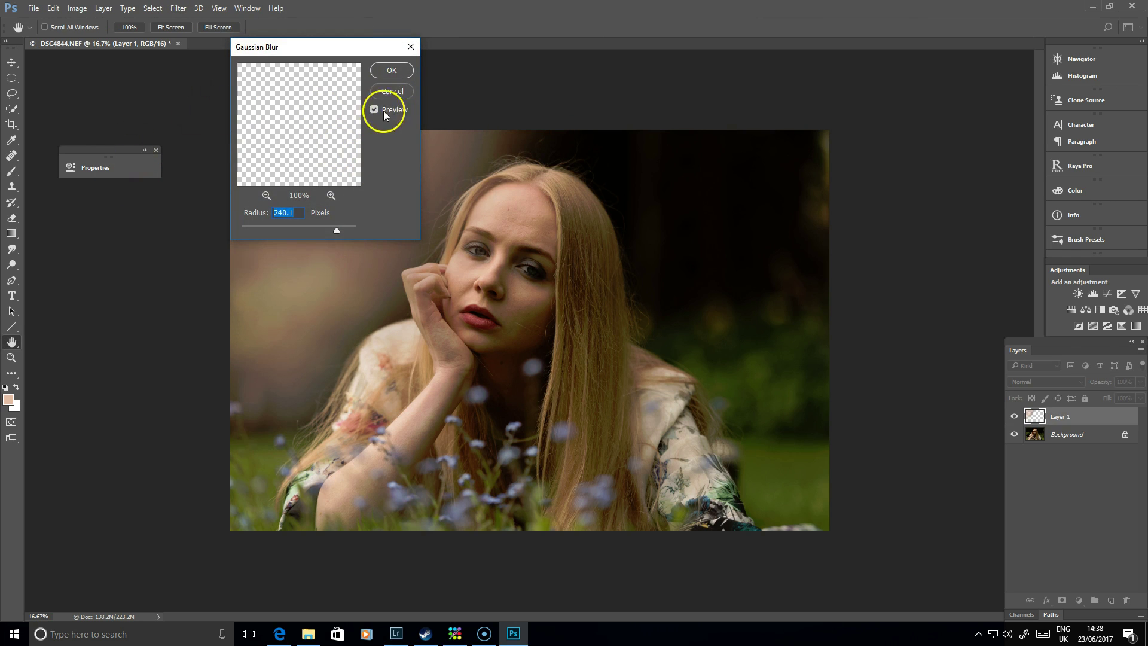
{"action": "left_click", "coordinate": [391, 71]}
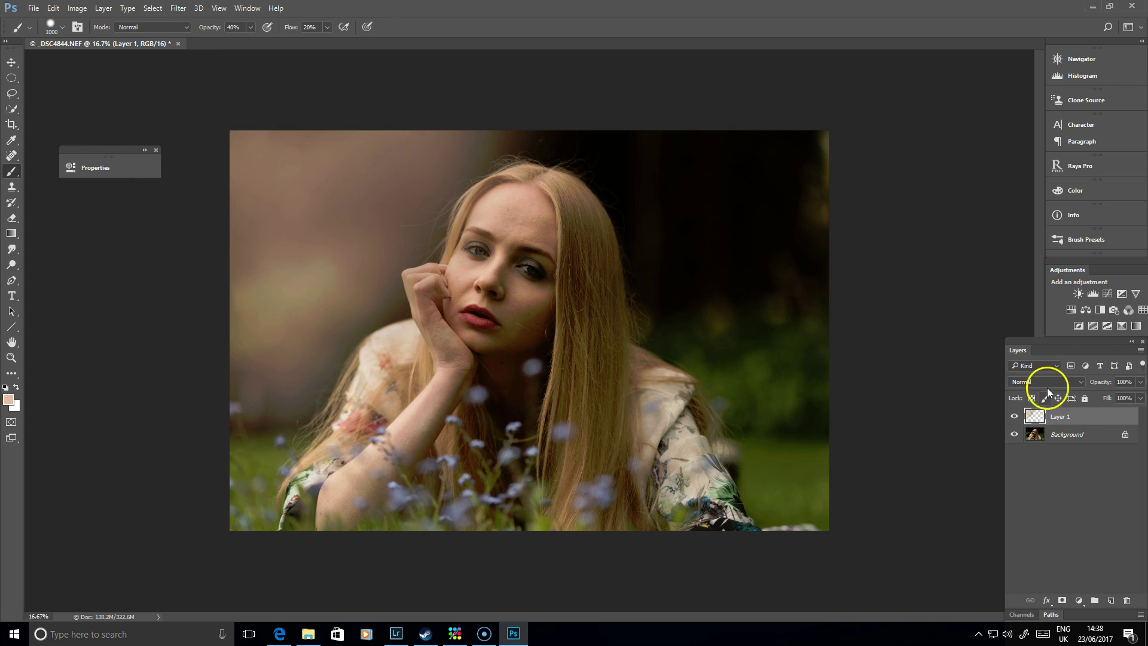
Compare the Lighten and Screen blend modes on the haze layer and keep Screen.
{"action": "left_click", "coordinate": [1046, 388]}
{"action": "left_click", "coordinate": [1030, 468]}
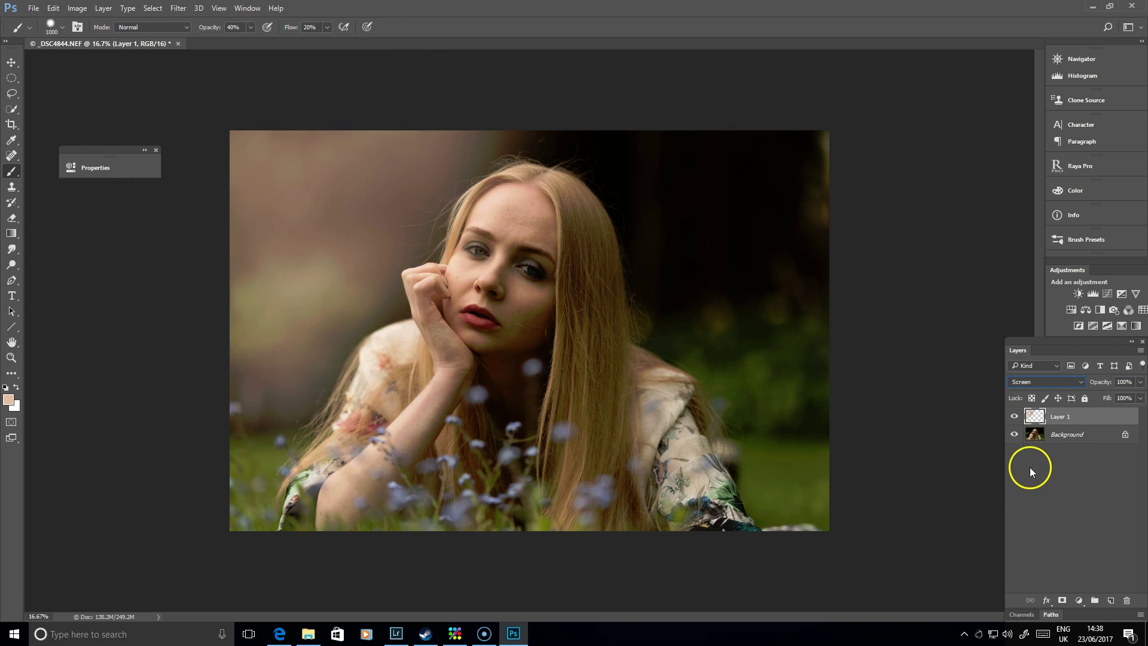
{"action": "left_click", "coordinate": [1048, 383]}
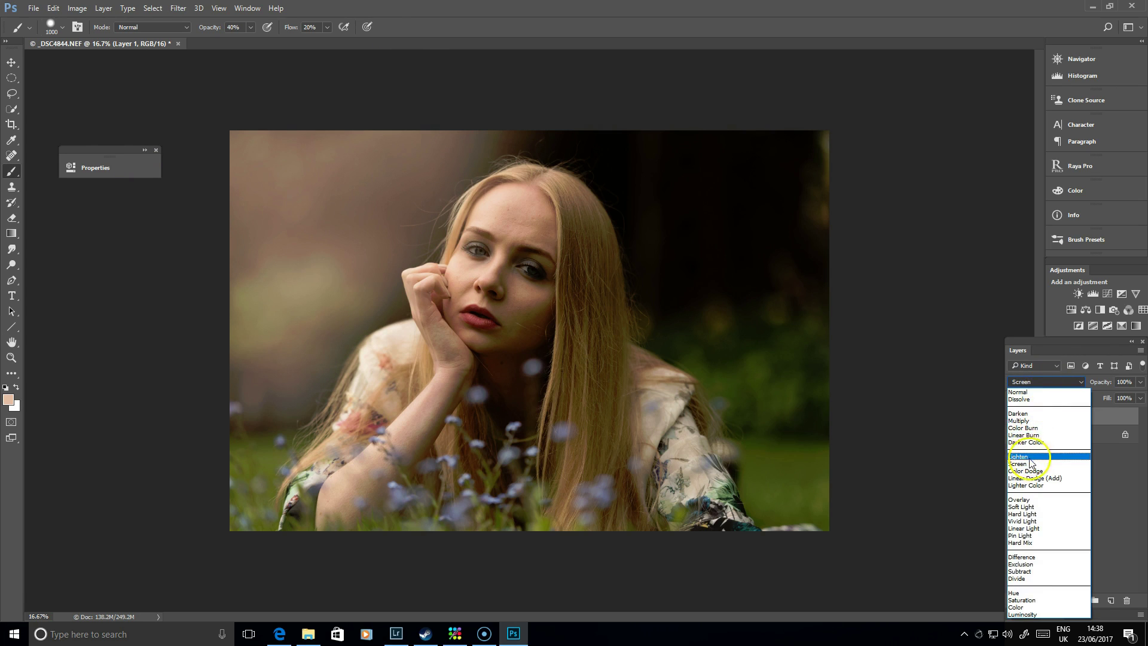
{"action": "left_click", "coordinate": [1030, 459]}
{"action": "left_click", "coordinate": [1047, 383]}
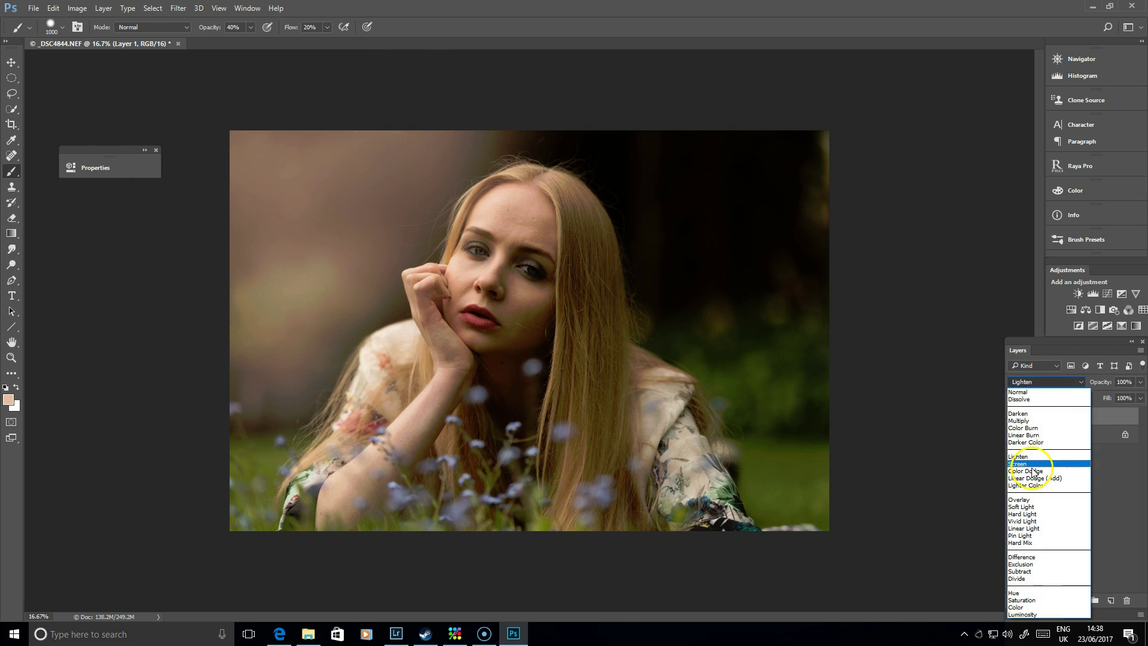
{"action": "left_click", "coordinate": [1032, 465]}
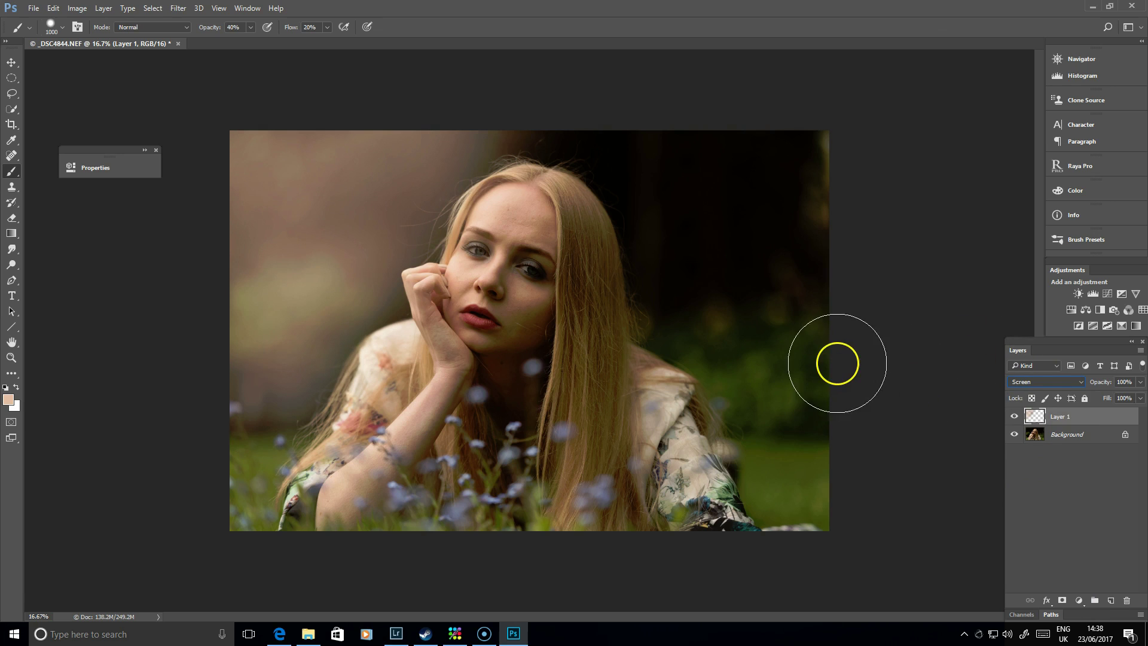
Enlarge the haze layer with Free Transform so the glow spreads further across the photo.
{"action": "key", "text": "ctrl+t"}
{"action": "left_click_drag", "start_coordinate": [657, 524], "coordinate": [722, 608]}
{"action": "left_click", "coordinate": [529, 27]}
Crop the photo to a slightly tightened 1:1 square that keeps the hazy side and places the face right of centre.
{"action": "key", "text": "c"}
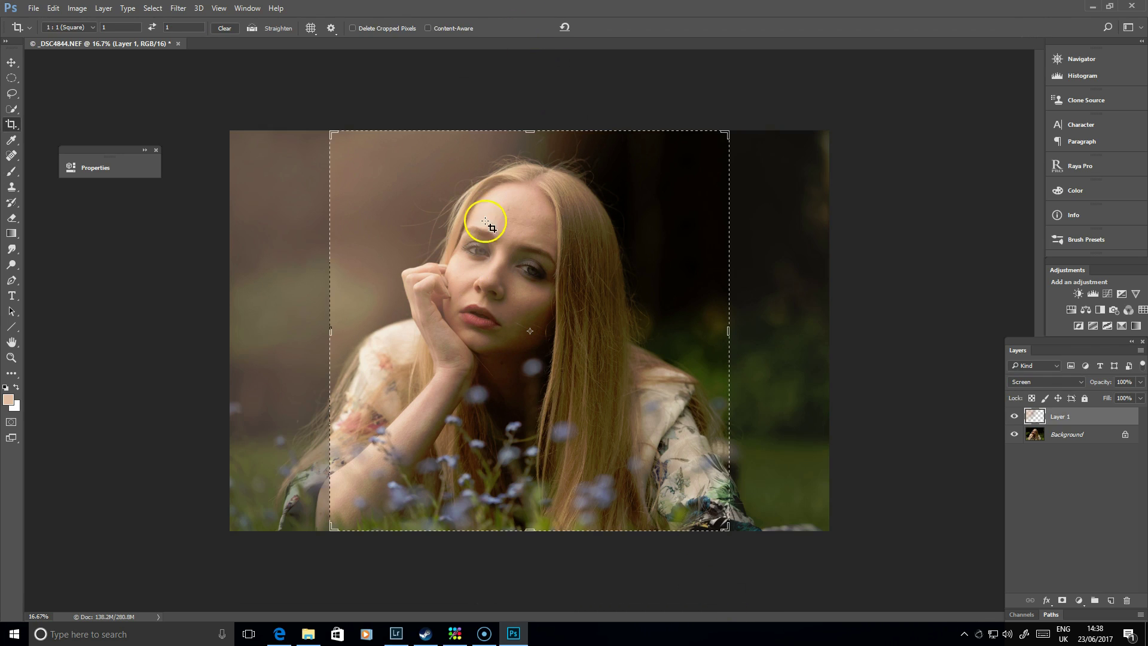
{"action": "left_click_drag", "start_coordinate": [561, 366], "coordinate": [638, 375]}
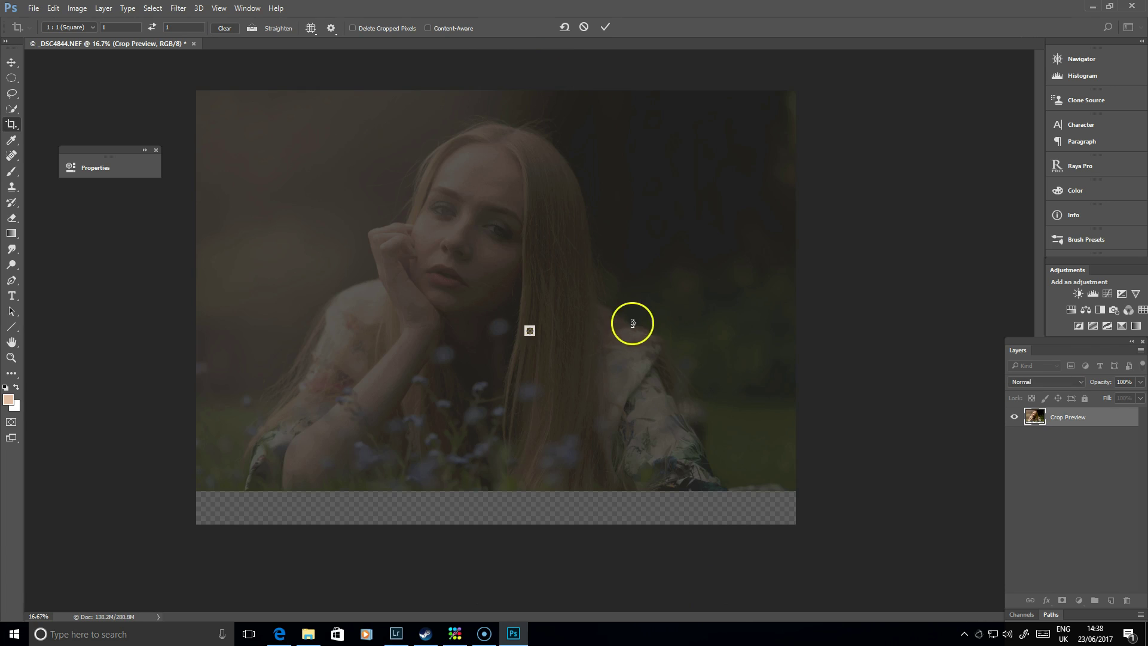
{"action": "left_click_drag", "start_coordinate": [508, 345], "coordinate": [588, 368]}
{"action": "left_click_drag", "start_coordinate": [727, 527], "coordinate": [719, 519]}
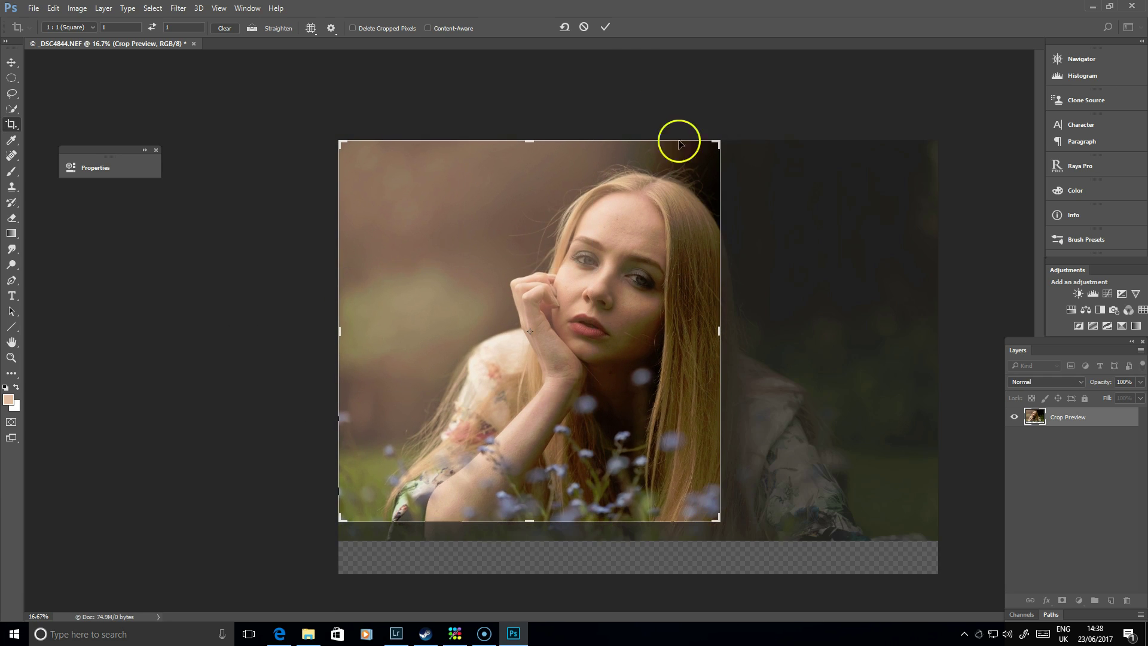
{"action": "left_click", "coordinate": [613, 26]}
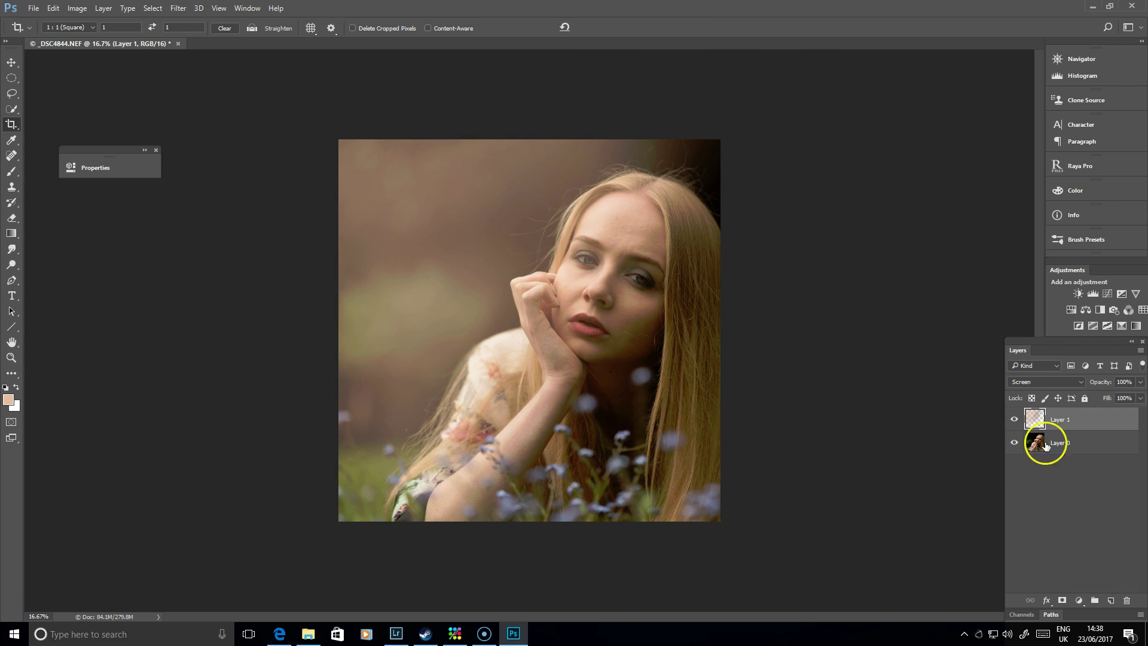
Set the haze layer's opacity to 76% and mask the haze off the woman's face with a soft black brush.
{"action": "left_click_drag", "start_coordinate": [1116, 396], "coordinate": [1127, 399]}
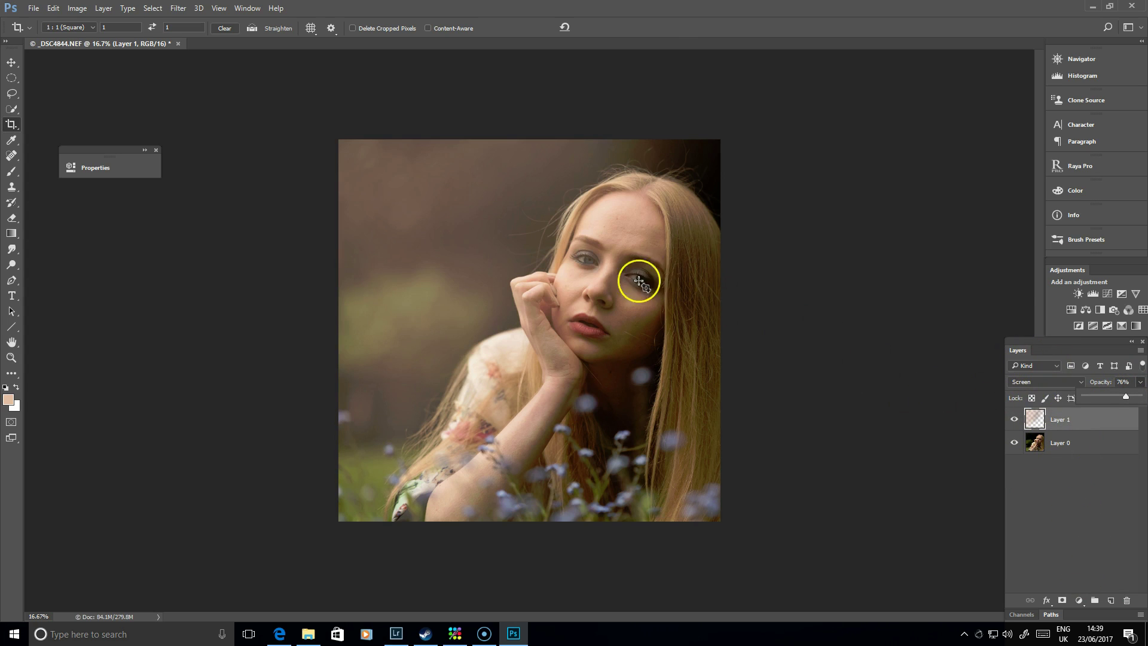
{"action": "left_click", "coordinate": [1062, 600]}
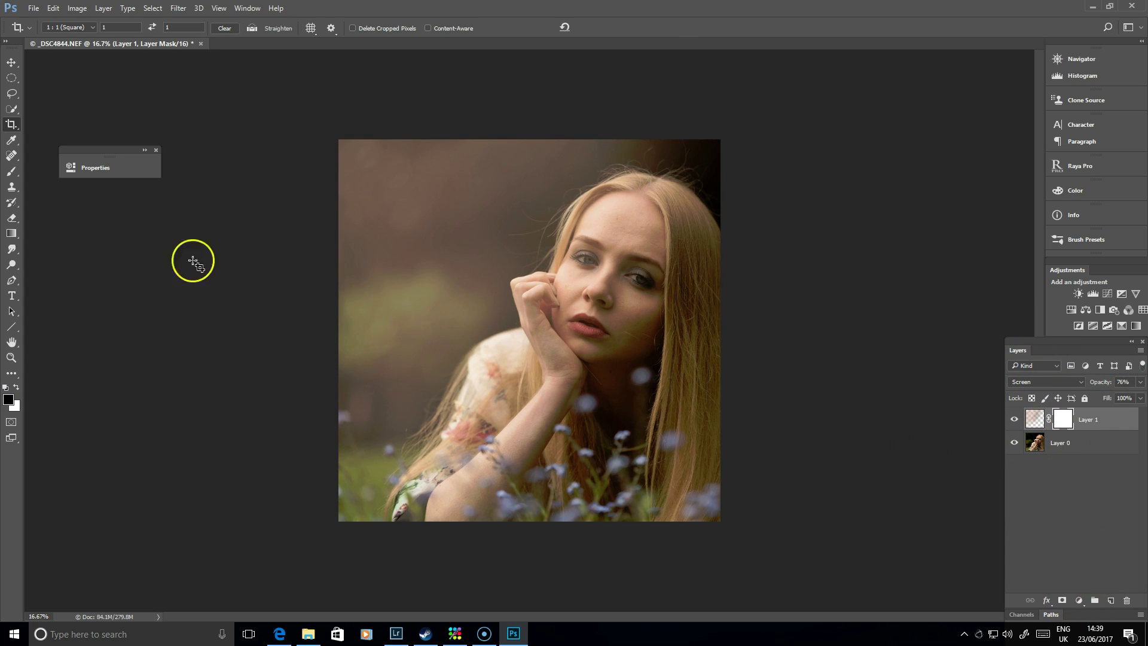
{"action": "key", "text": "b"}
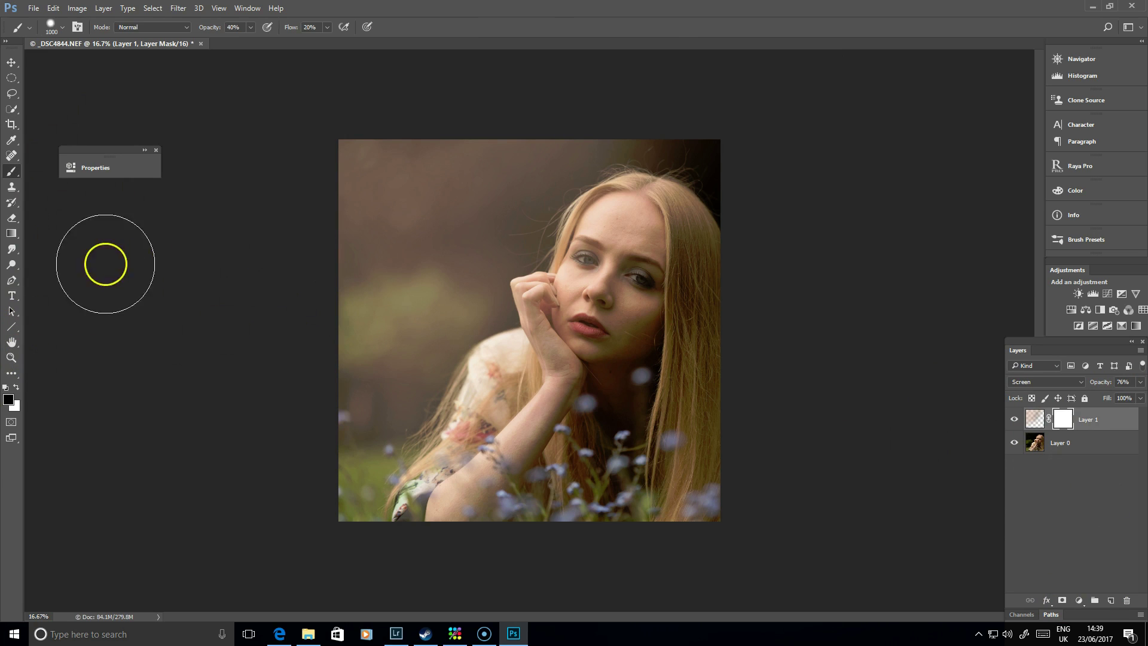
{"action": "mouse_move", "coordinate": [614, 298]}
{"action": "left_mouse_down"}
{"action": "mouse_move", "coordinate": [636, 251]}
{"action": "mouse_move", "coordinate": [598, 349]}
{"action": "mouse_move", "coordinate": [638, 328]}
{"action": "left_mouse_up"}
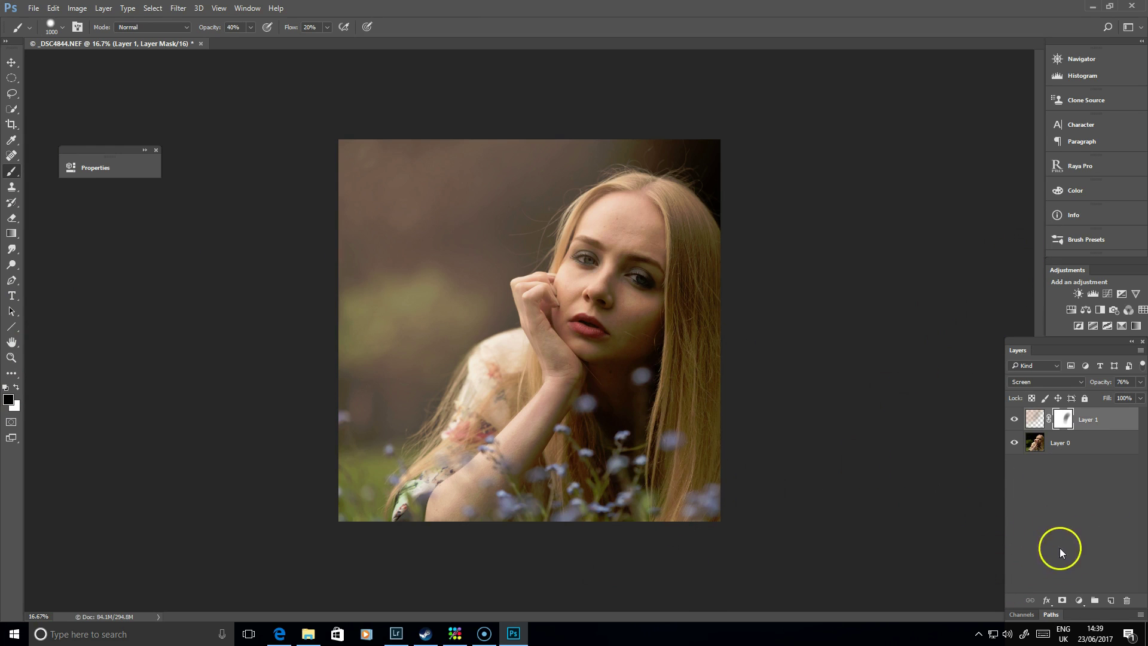
Add a new top layer and fill it with black at 100% opacity in Normal mode.
{"action": "left_click", "coordinate": [1111, 600]}
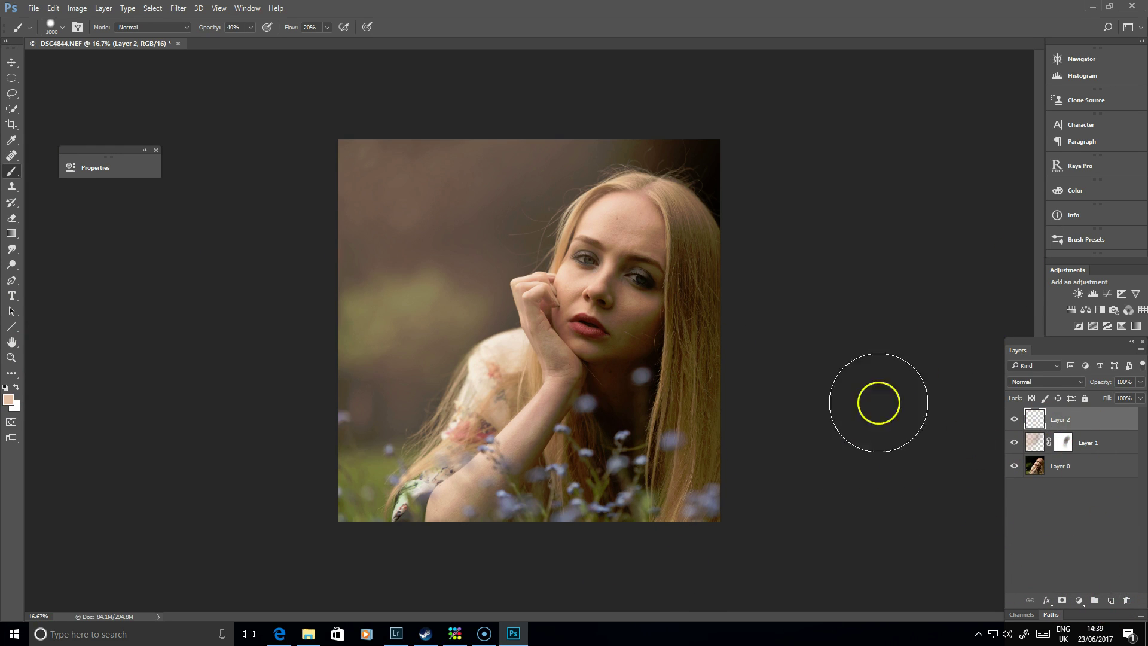
{"action": "key", "text": "shift+BackSpace"}
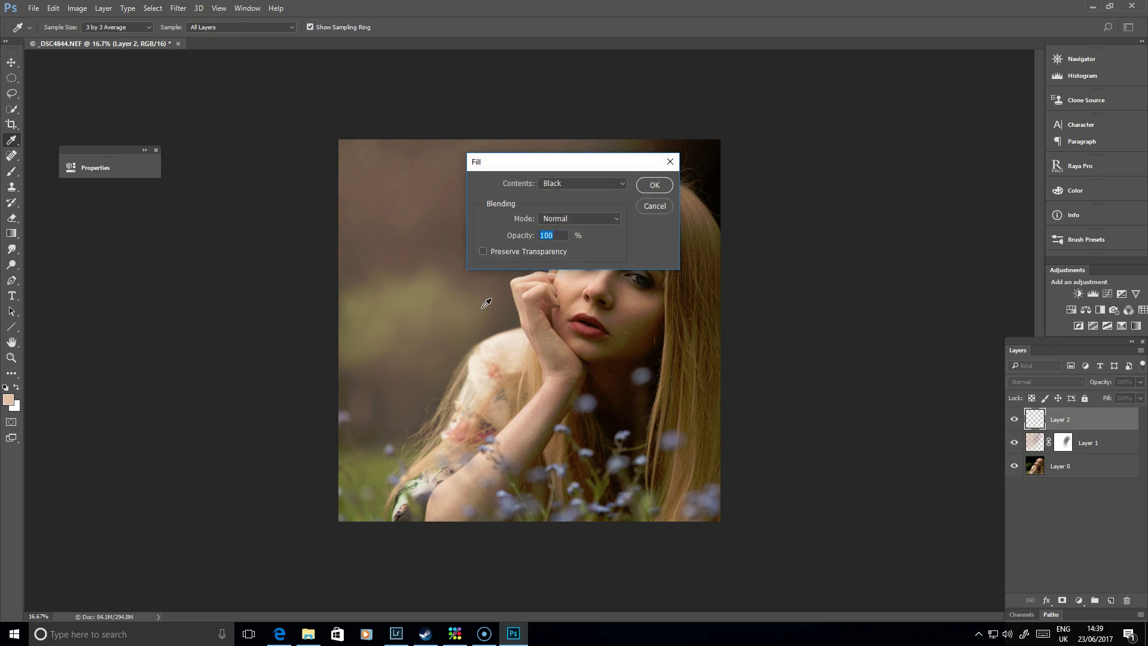
{"action": "key", "text": "Return"}
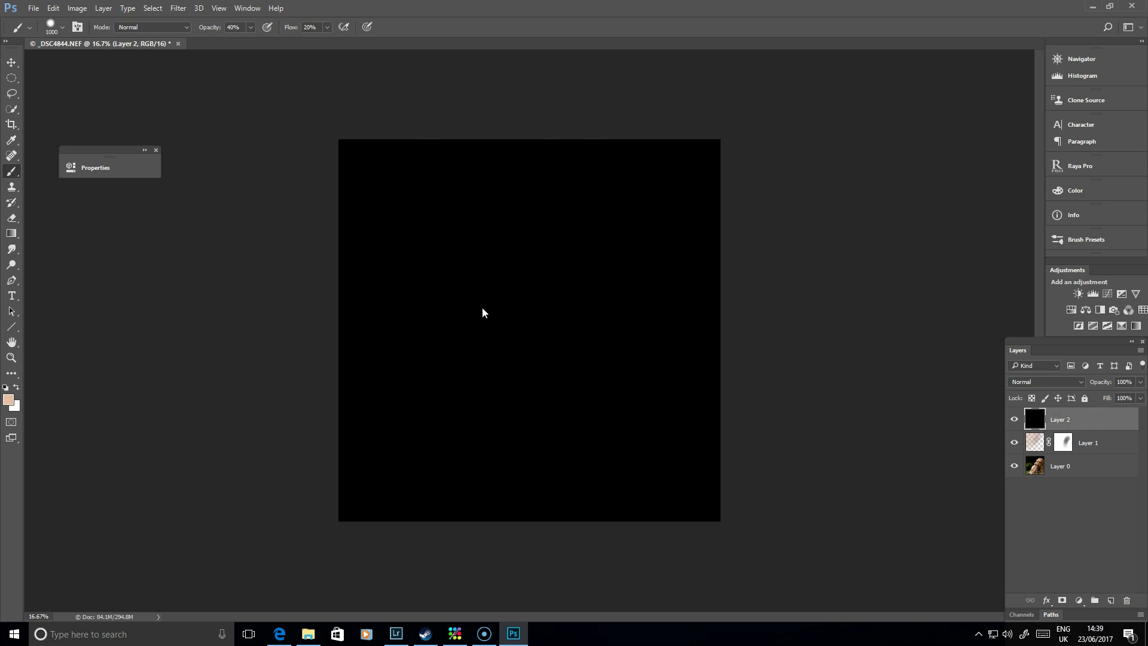
Render a 50-300mm Zoom lens flare with 144% brightness on the black layer.
{"action": "left_click", "coordinate": [179, 8]}
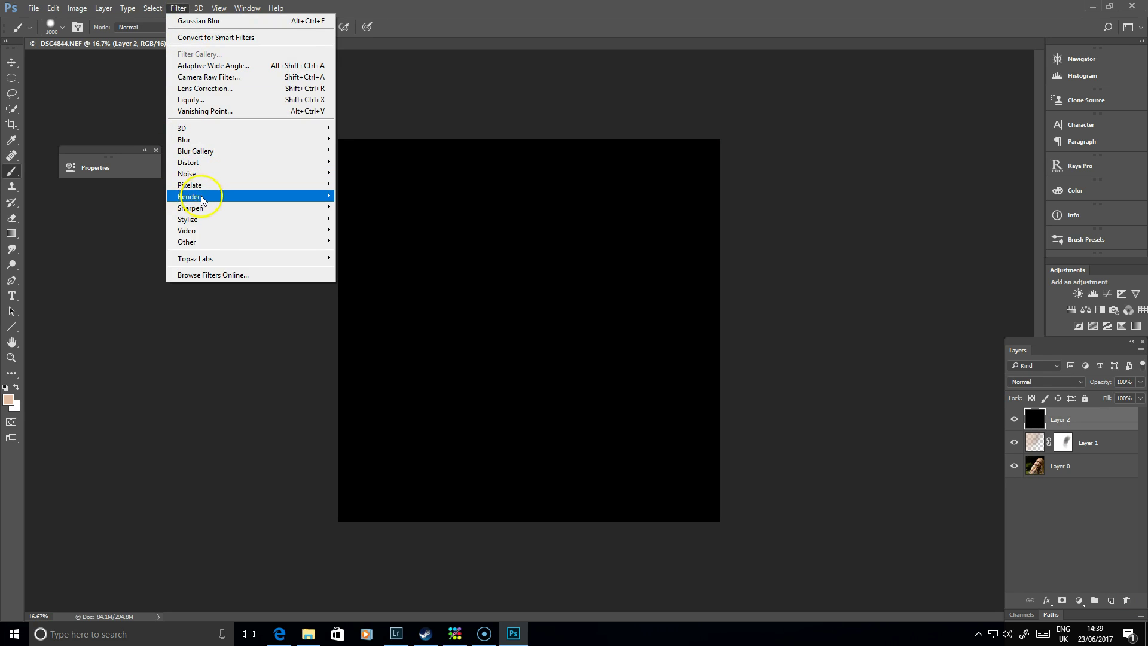
{"action": "mouse_move", "coordinate": [202, 199]}
{"action": "left_click", "coordinate": [123, 272]}
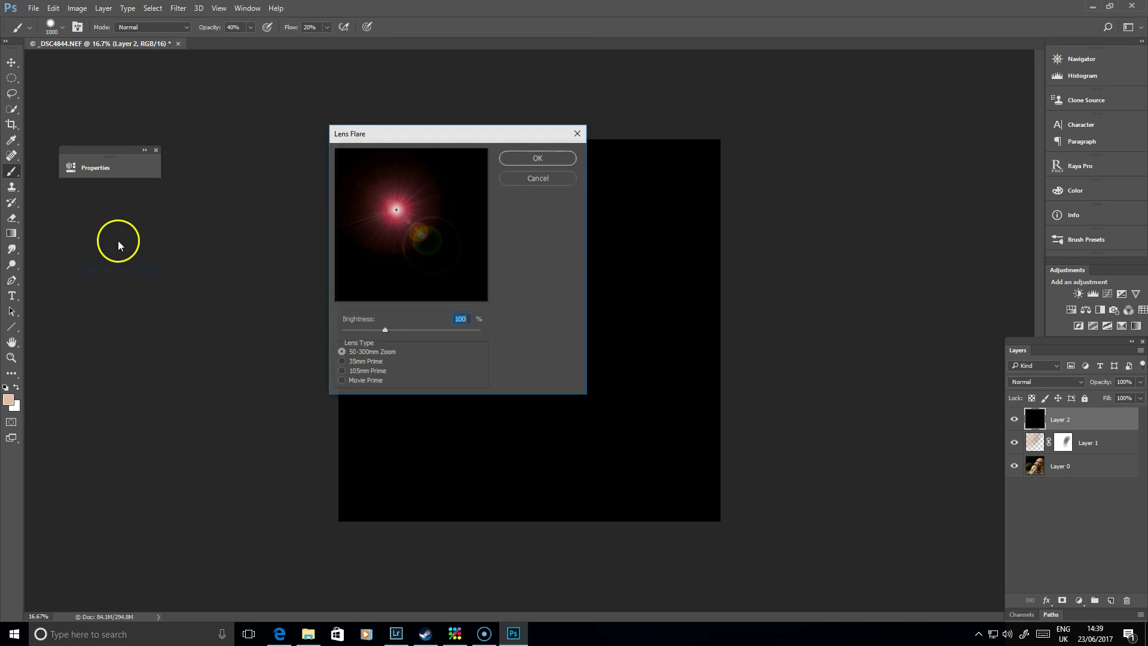
{"action": "left_click_drag", "start_coordinate": [383, 337], "coordinate": [406, 335]}
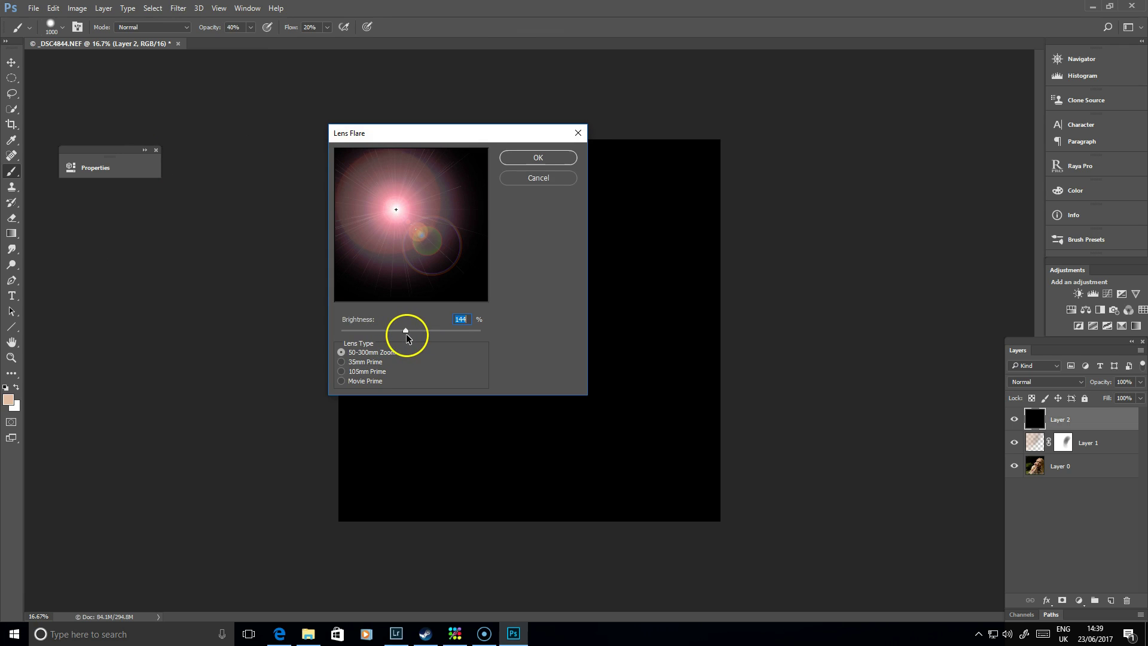
{"action": "left_click", "coordinate": [546, 158]}
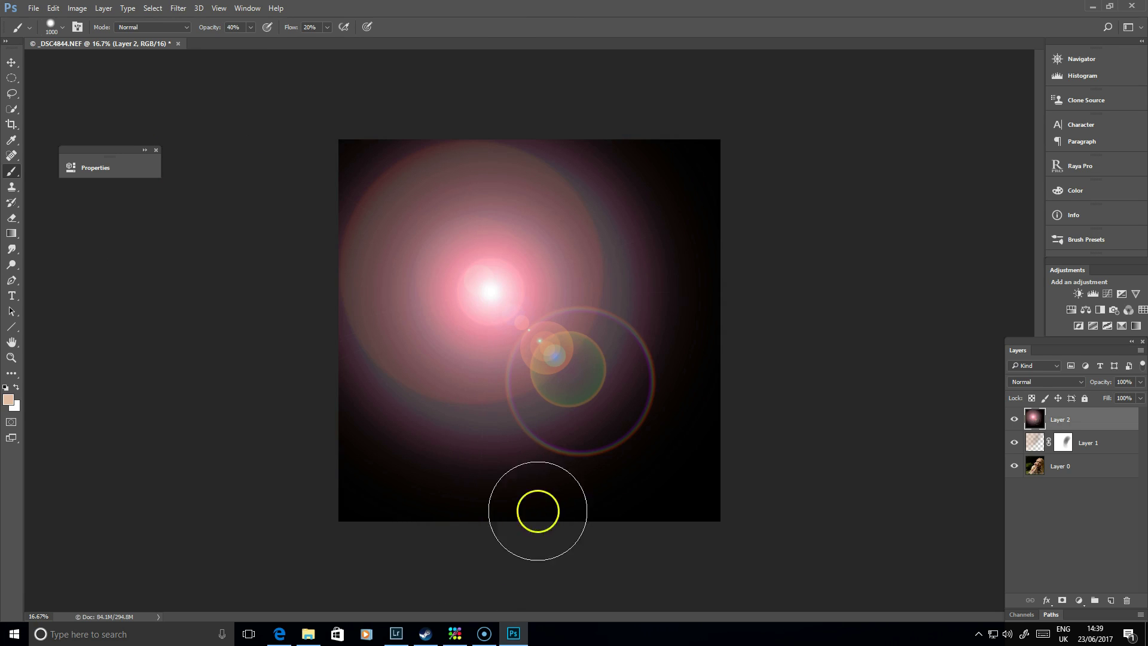
Blend the flare layer with Screen, enlarge it to about 172.5% and place its bright centre near the photo's upper-left corner.
{"action": "left_click", "coordinate": [1059, 381]}
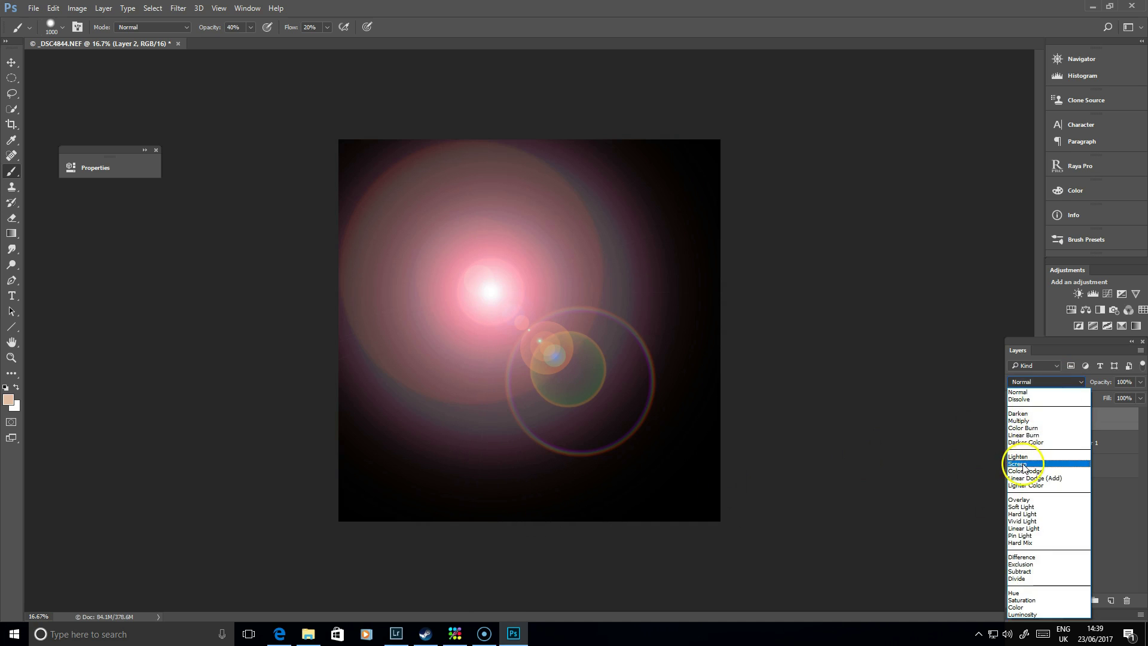
{"action": "left_click", "coordinate": [1035, 464]}
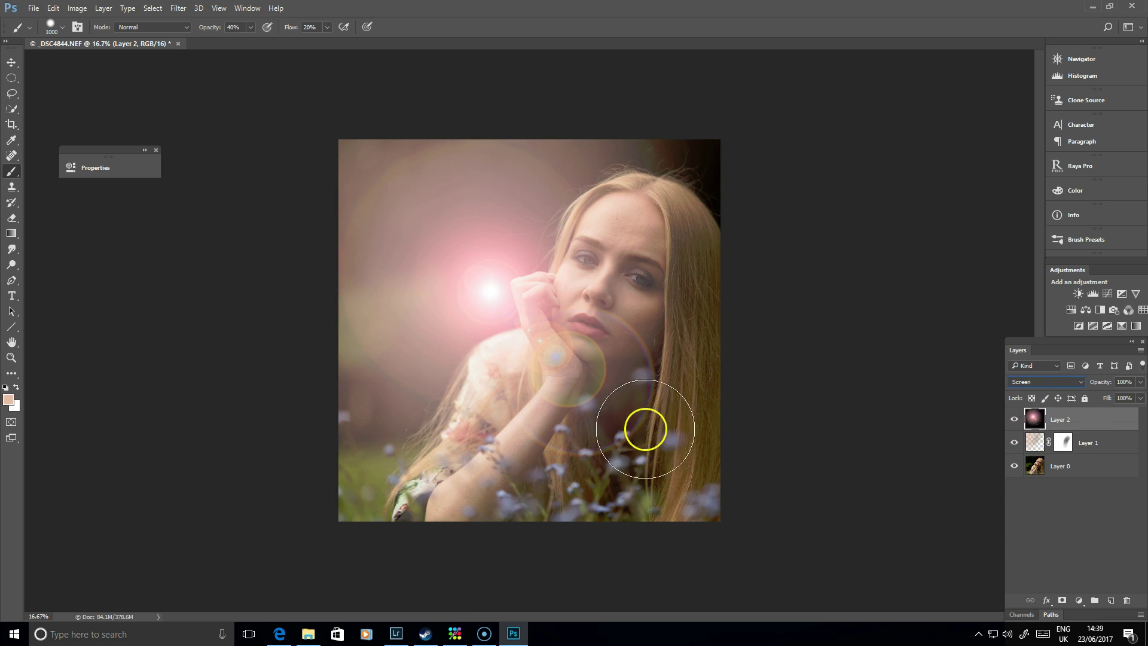
{"action": "left_click", "coordinate": [12, 62]}
{"action": "left_click_drag", "start_coordinate": [498, 300], "coordinate": [359, 167]}
{"action": "left_click_drag", "start_coordinate": [588, 391], "coordinate": [773, 582]}
{"action": "left_click_drag", "start_coordinate": [440, 243], "coordinate": [359, 165]}
{"action": "left_click_drag", "start_coordinate": [698, 500], "coordinate": [769, 609]}
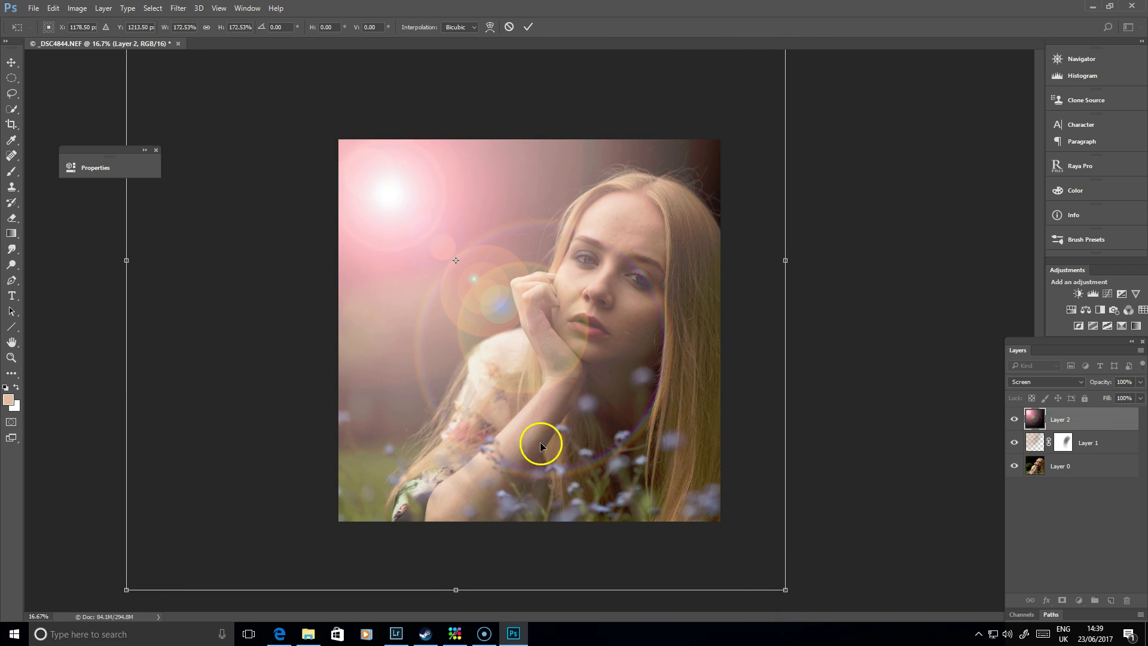
{"action": "left_click", "coordinate": [529, 24]}
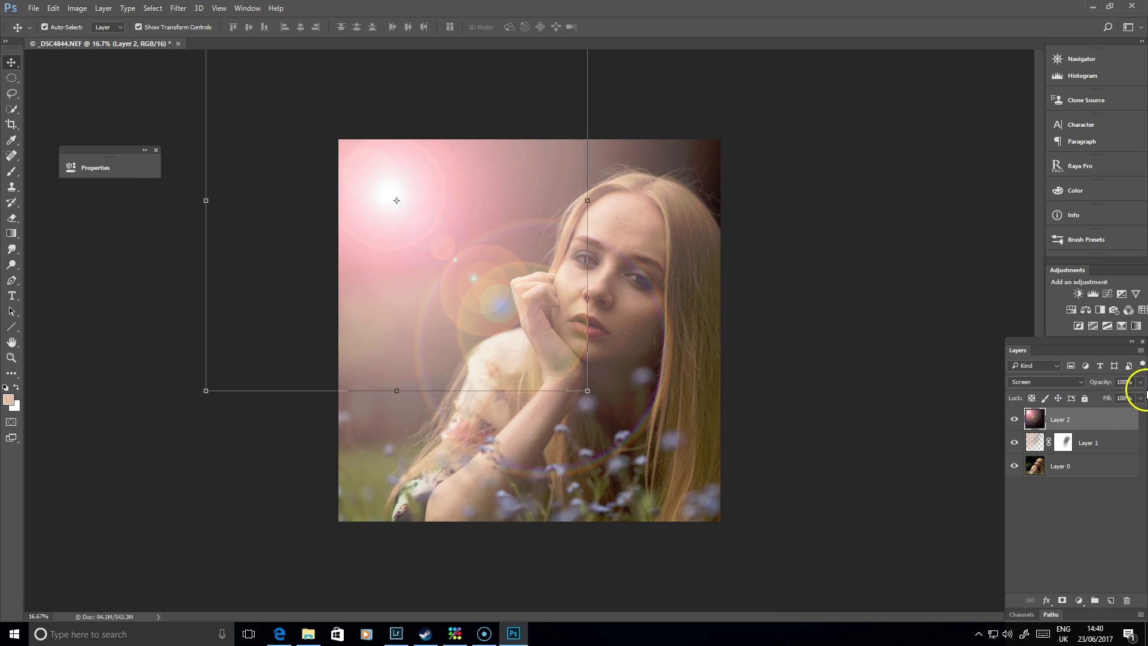
Reduce the flare layer's opacity to 46% and return to the Brush tool.
{"action": "left_click_drag", "start_coordinate": [1138, 400], "coordinate": [1110, 394]}
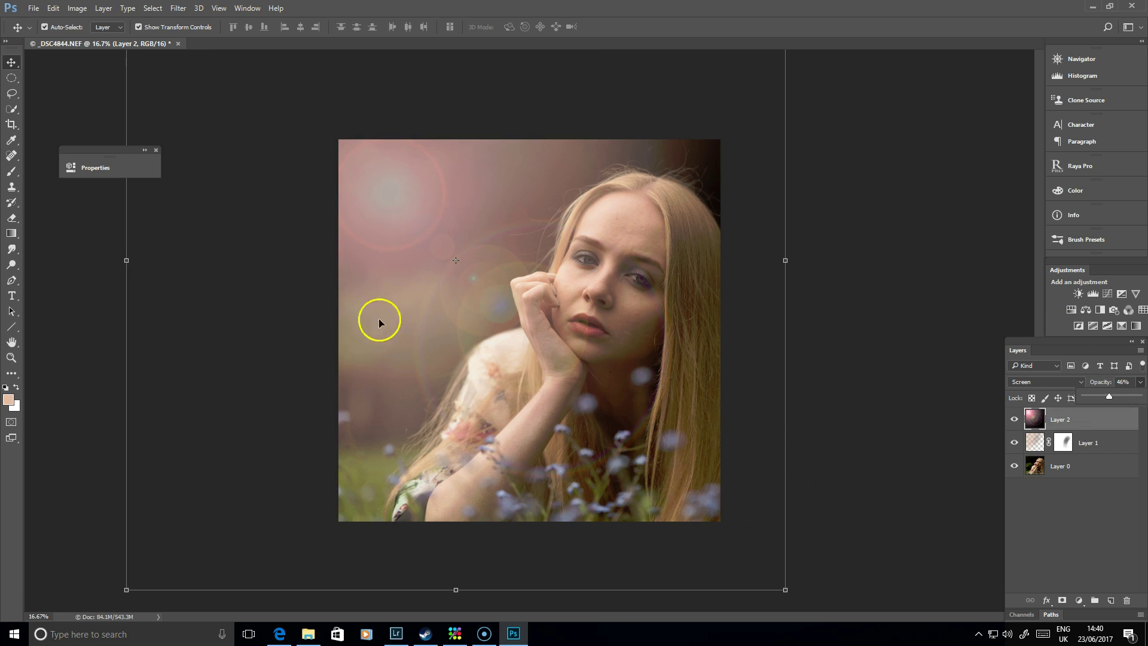
{"action": "left_click", "coordinate": [11, 171]}
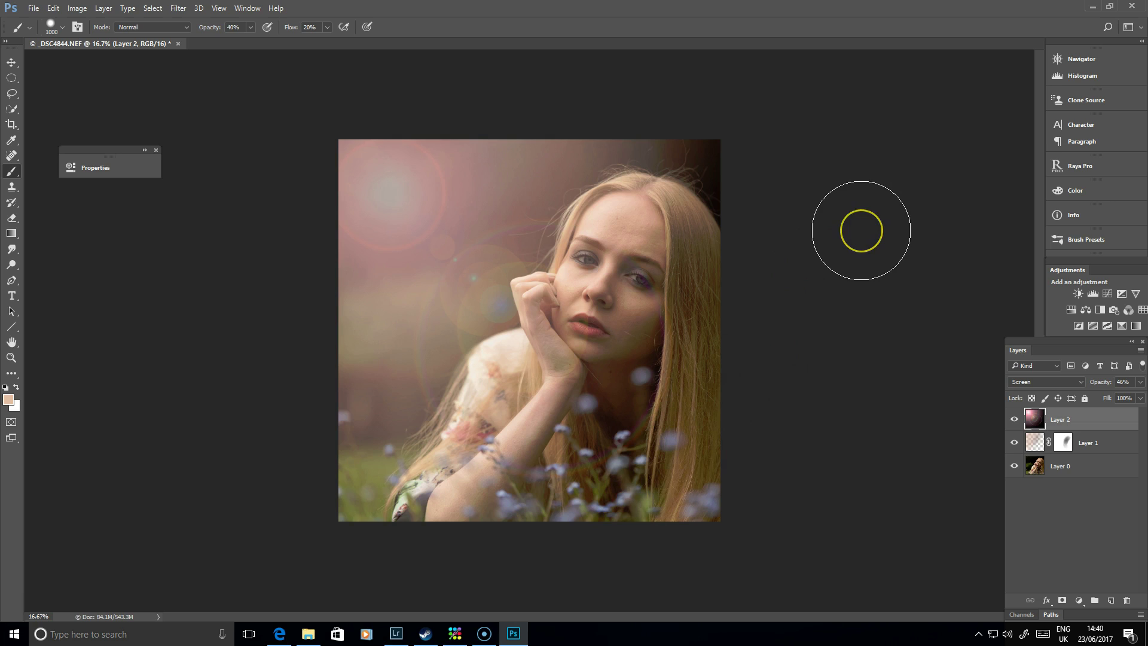
{"action": "left_click", "coordinate": [802, 264]}
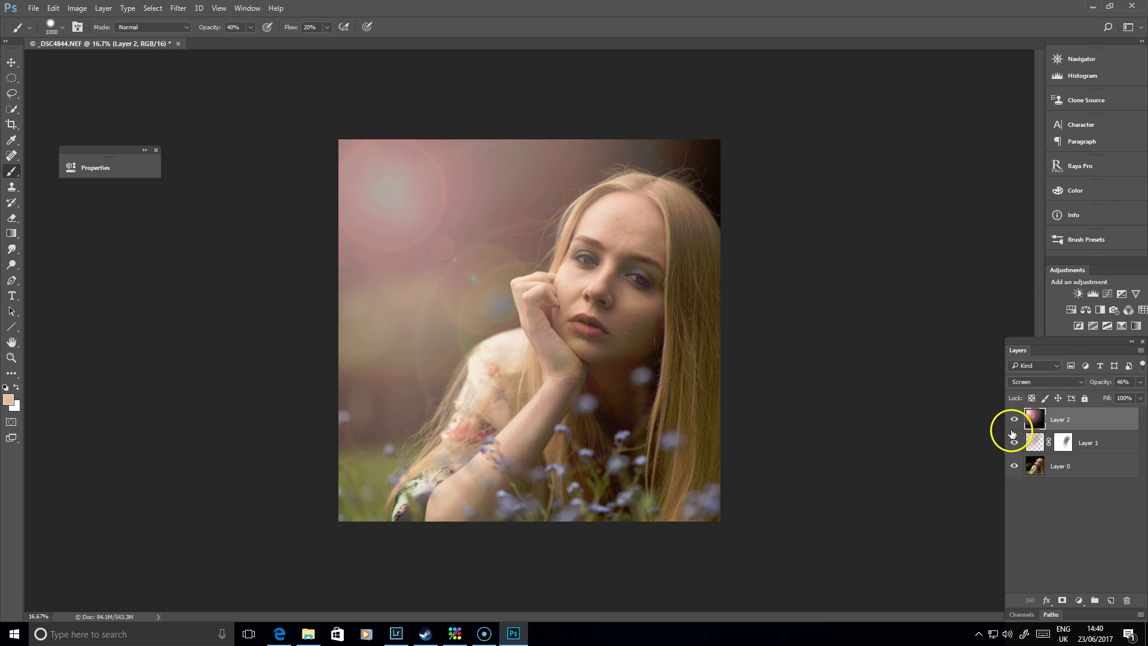
Delete the lens flare layer and compare the photo with and without the painted haze layer.
{"action": "key", "text": "Delete"}
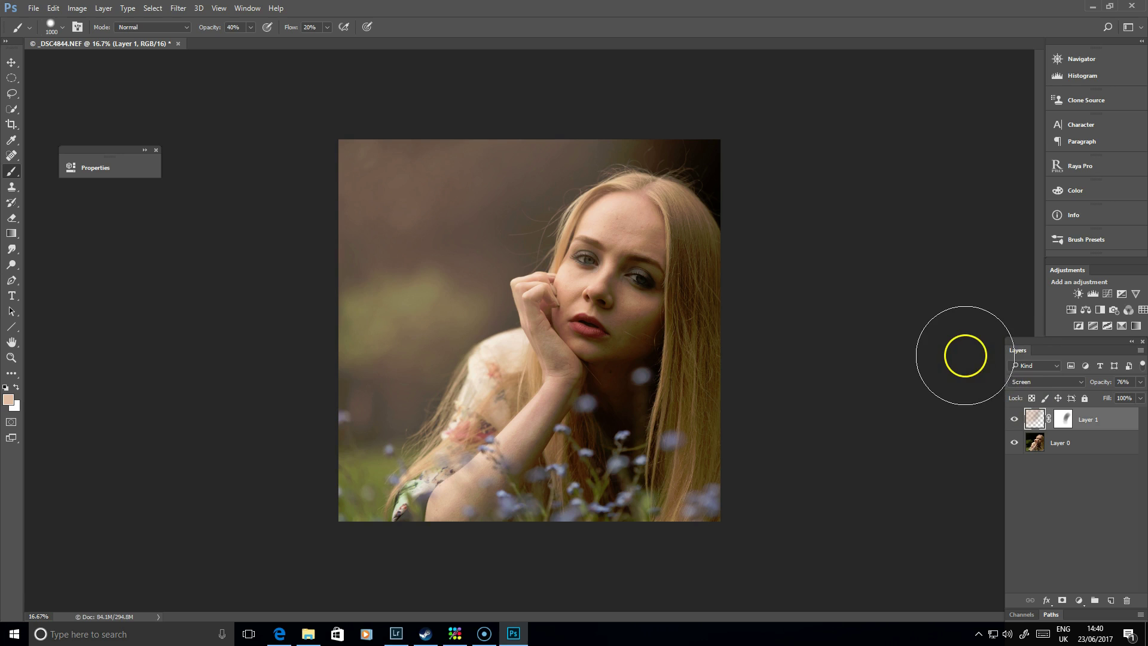
{"action": "left_click", "coordinate": [1017, 418]}
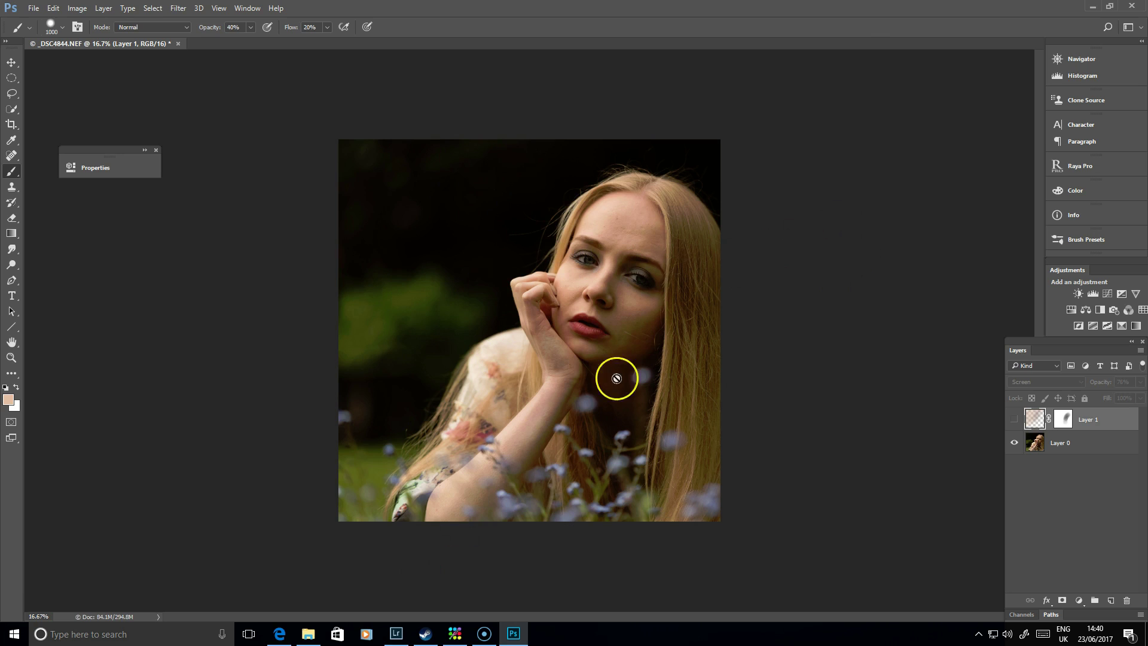
{"action": "left_click", "coordinate": [1015, 420]}
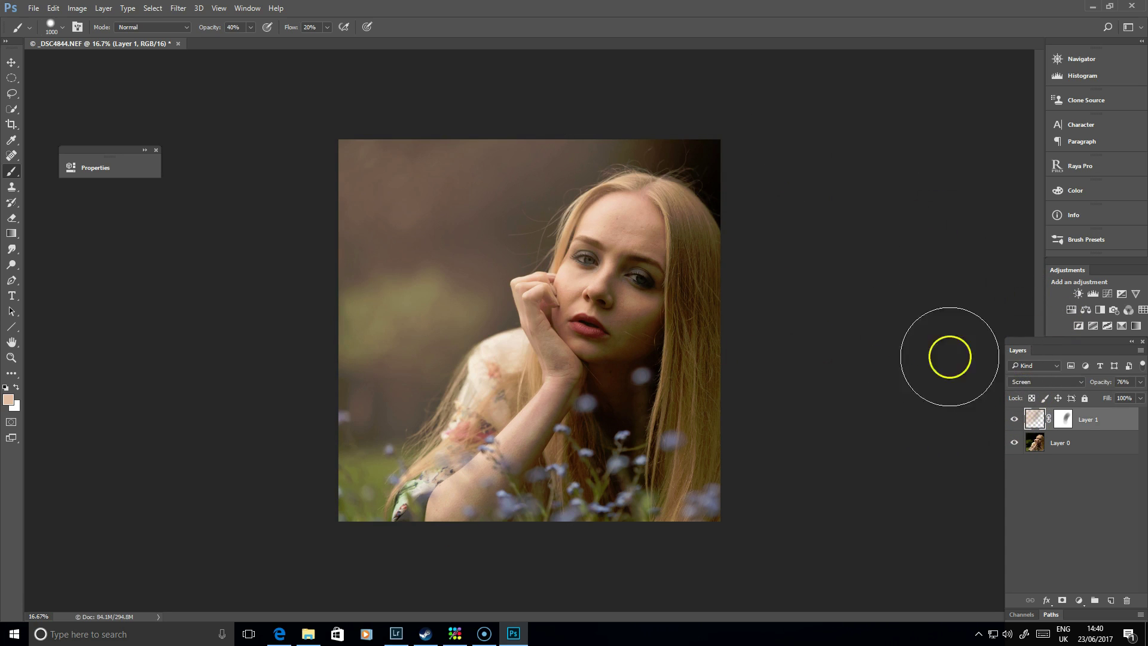
Paint haze into the photo's dark upper-right corner, add a second mask to the haze layer and brush black over the forehead.
{"action": "mouse_move", "coordinate": [744, 177]}
{"action": "left_mouse_down"}
{"action": "mouse_move", "coordinate": [715, 134]}
{"action": "mouse_move", "coordinate": [579, 160]}
{"action": "mouse_move", "coordinate": [714, 159]}
{"action": "mouse_move", "coordinate": [773, 260]}
{"action": "mouse_move", "coordinate": [775, 242]}
{"action": "mouse_move", "coordinate": [673, 115]}
{"action": "mouse_move", "coordinate": [723, 148]}
{"action": "mouse_move", "coordinate": [648, 134]}
{"action": "mouse_move", "coordinate": [718, 81]}
{"action": "left_mouse_up"}
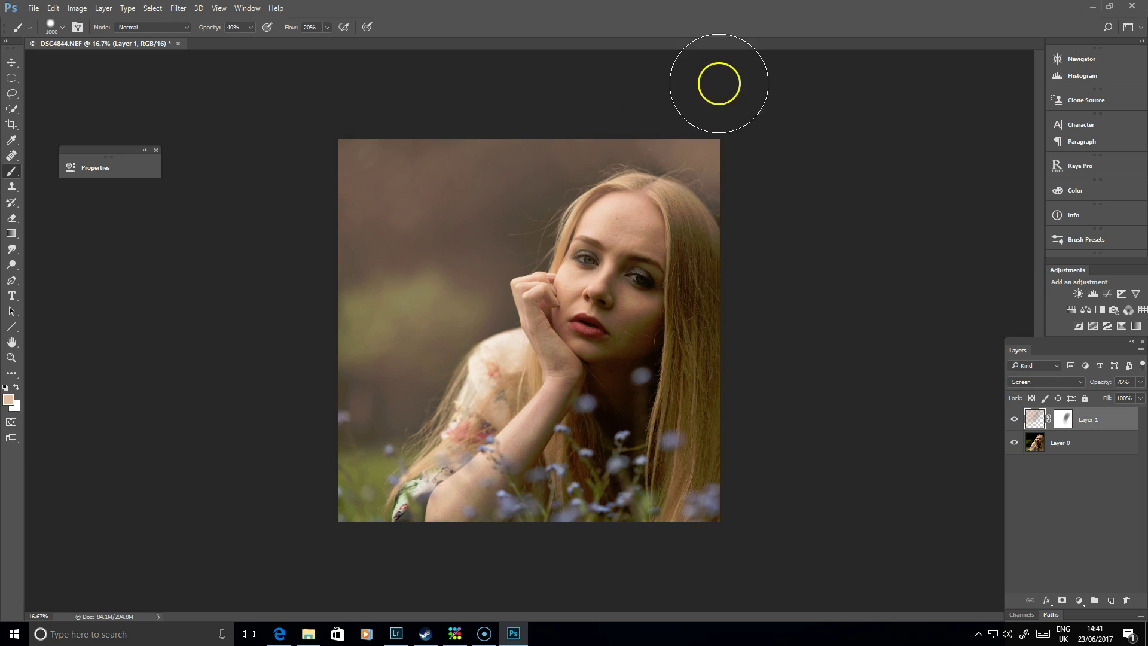
{"action": "left_click_drag", "start_coordinate": [693, 132], "coordinate": [672, 141]}
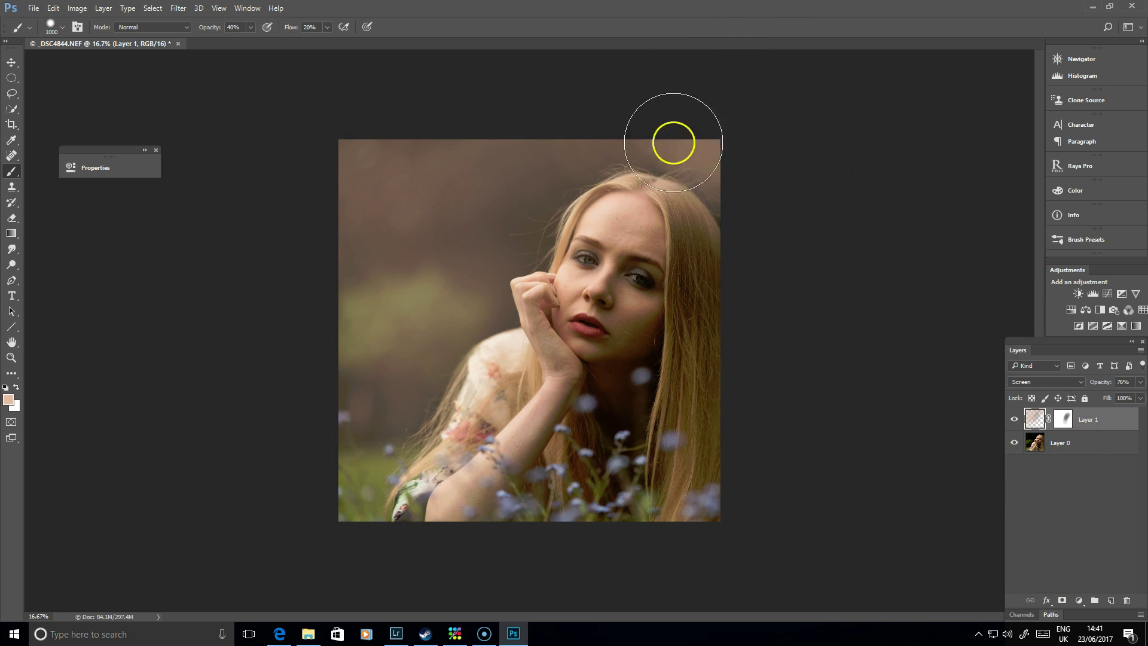
{"action": "left_click", "coordinate": [1062, 601]}
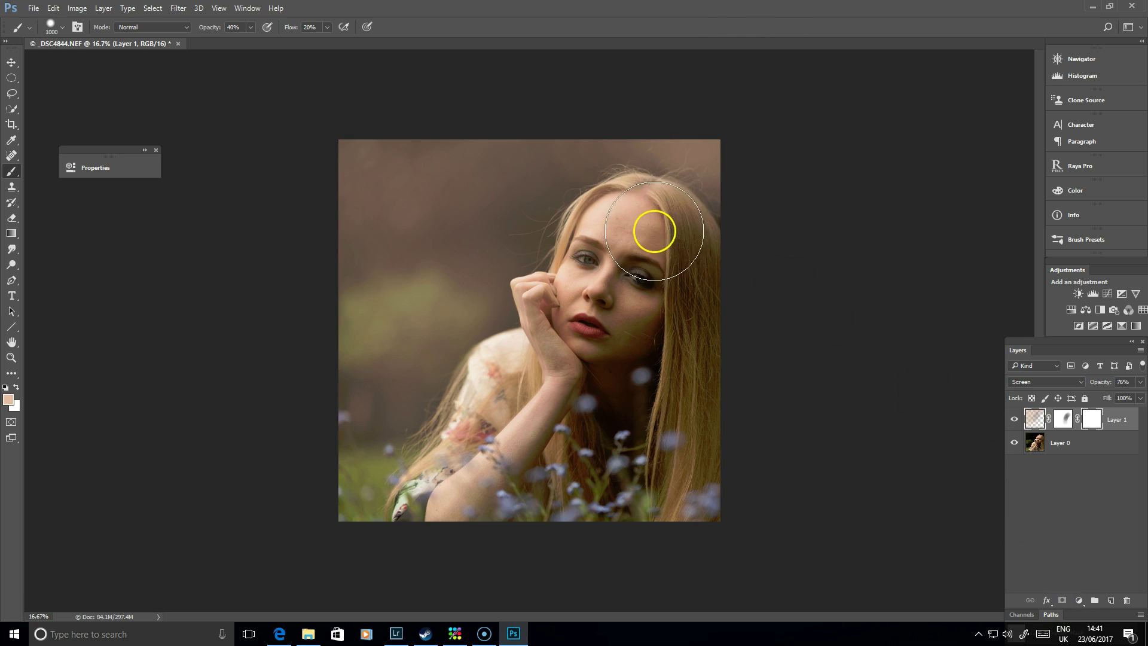
{"action": "mouse_move", "coordinate": [655, 249]}
{"action": "left_mouse_down"}
{"action": "mouse_move", "coordinate": [664, 259]}
{"action": "mouse_move", "coordinate": [672, 241]}
{"action": "mouse_move", "coordinate": [687, 259]}
{"action": "mouse_move", "coordinate": [650, 221]}
{"action": "mouse_move", "coordinate": [646, 239]}
{"action": "left_mouse_up"}
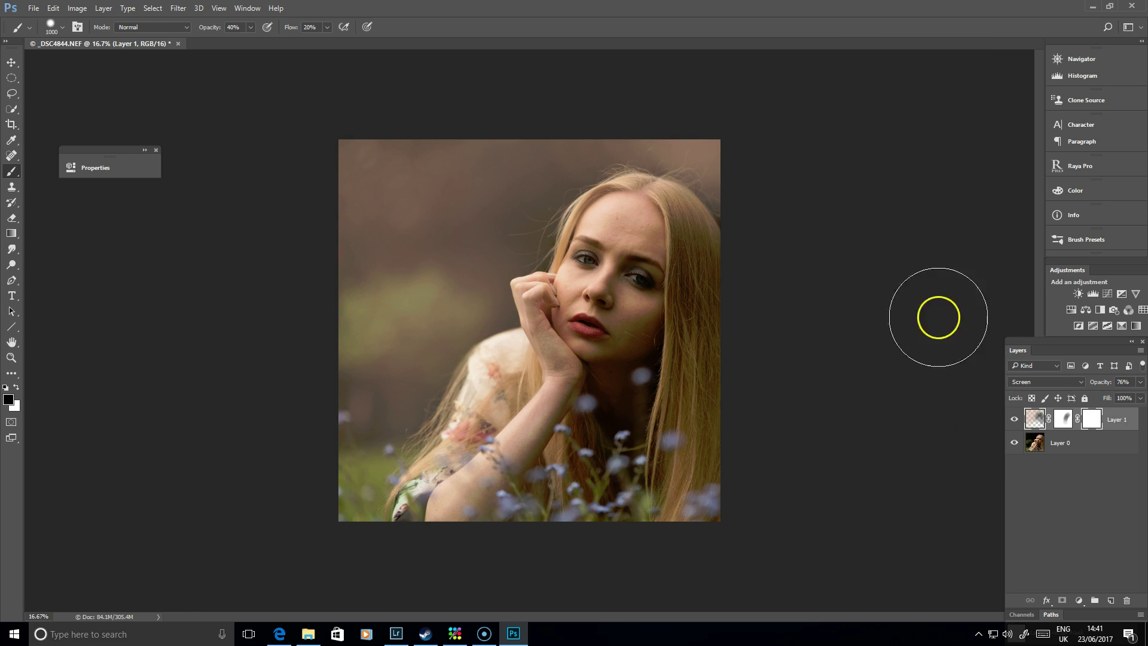
Switch to Lightroom's Library and open the first portrait of the Light Leak Demo collection in the single-photo view.
{"action": "left_click", "coordinate": [396, 632]}
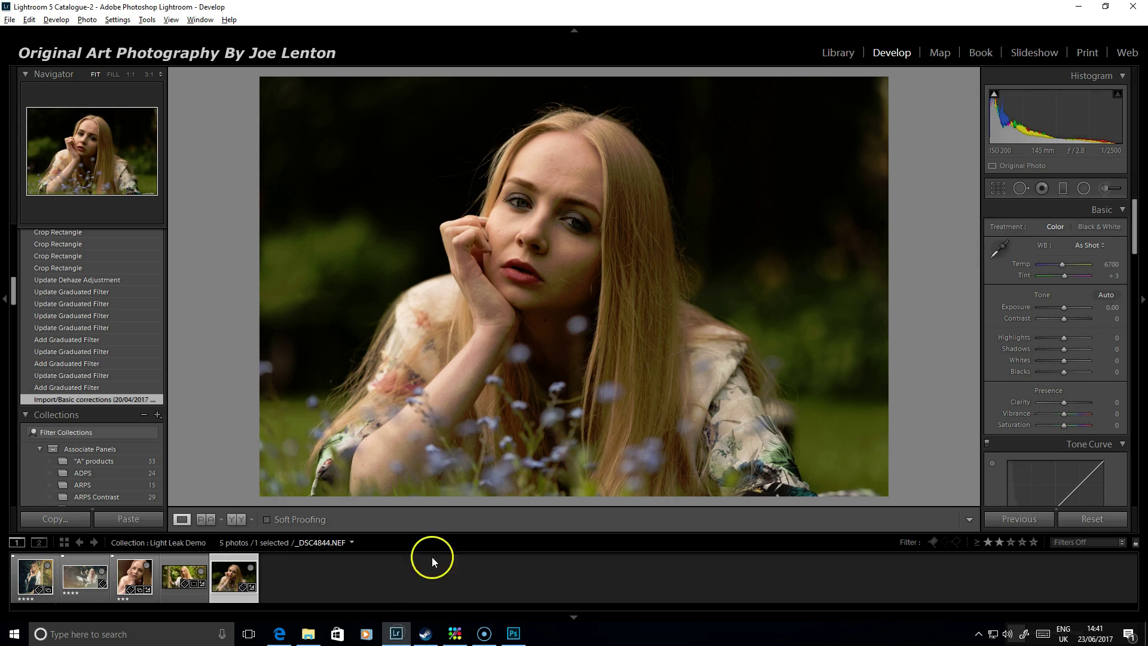
{"action": "left_click", "coordinate": [852, 55]}
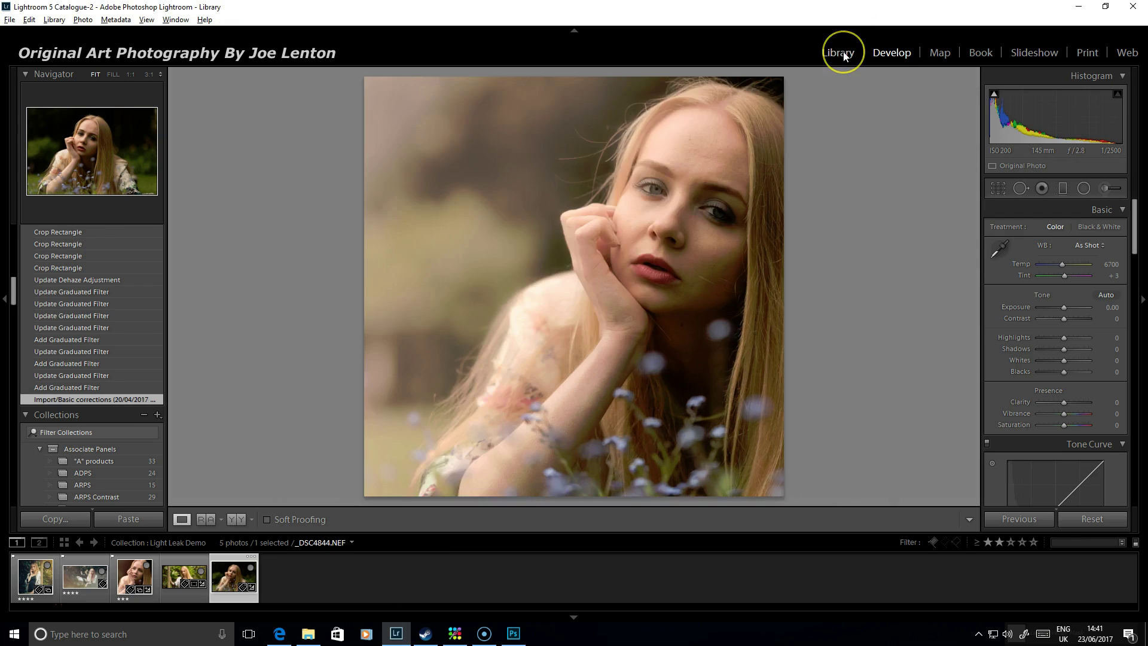
{"action": "left_click", "coordinate": [182, 519]}
{"action": "left_click", "coordinate": [280, 175]}
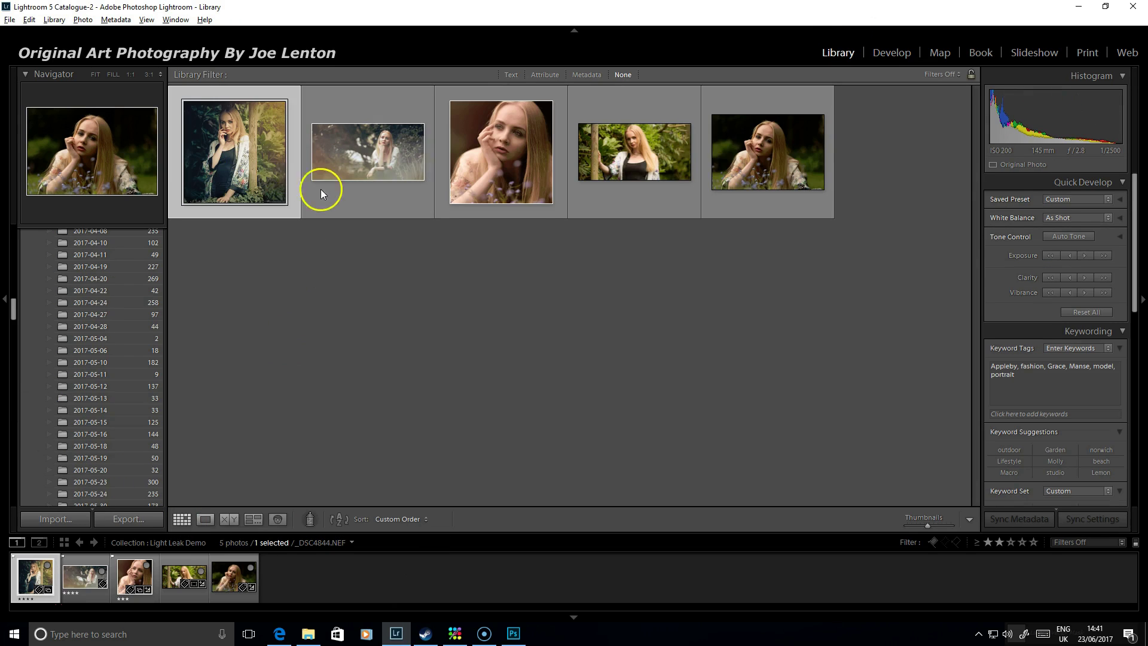
{"action": "double_click", "coordinate": [264, 176]}
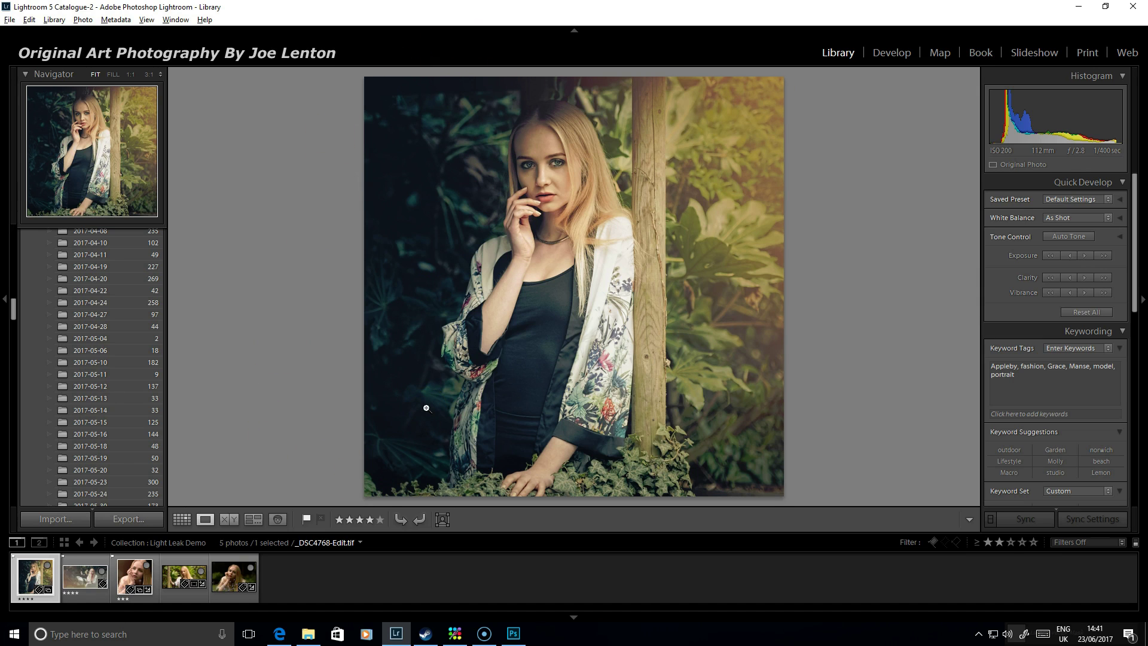
Review the second and third finished portraits in the collection and return to the first one.
{"action": "key", "text": "Right"}
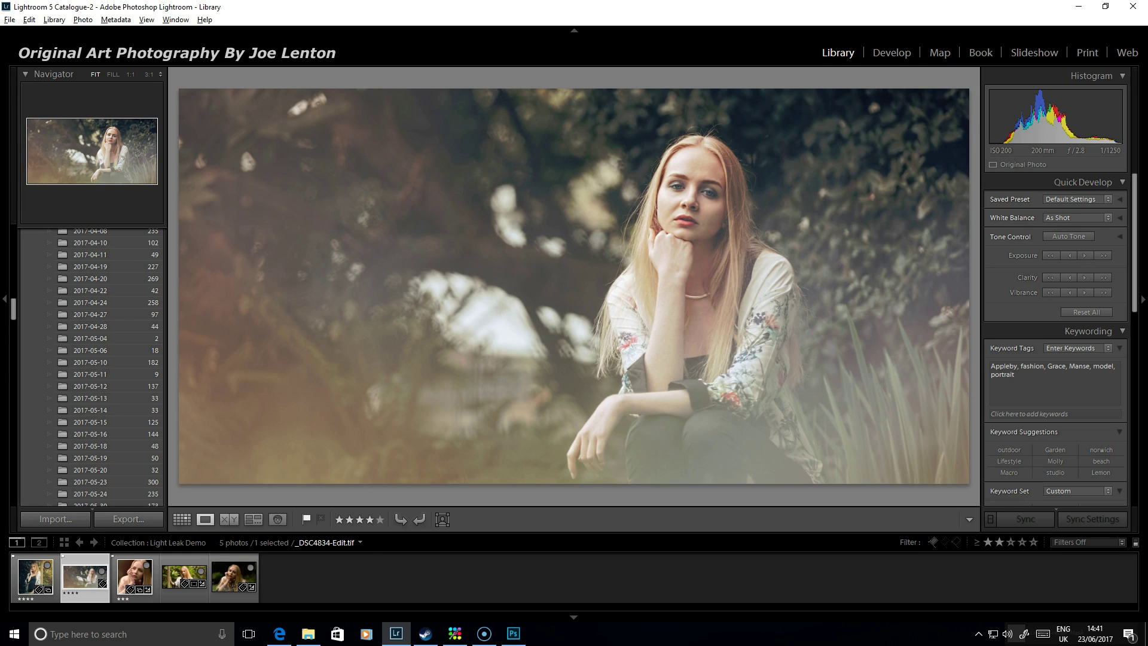
{"action": "left_click", "coordinate": [135, 577]}
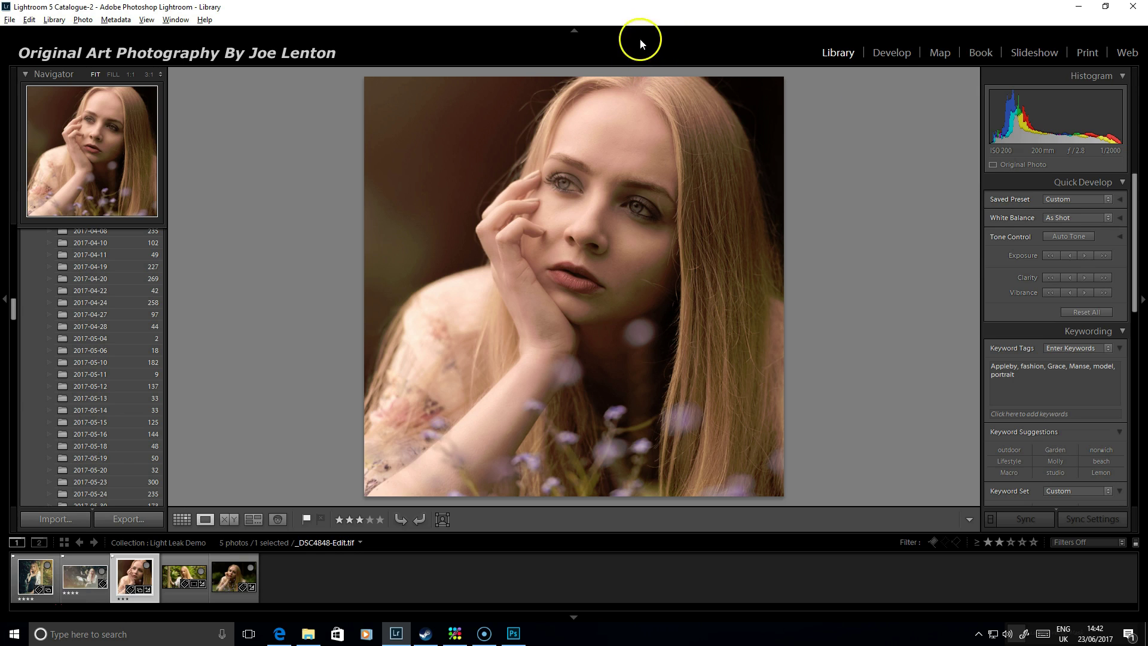
{"action": "left_click", "coordinate": [36, 575]}
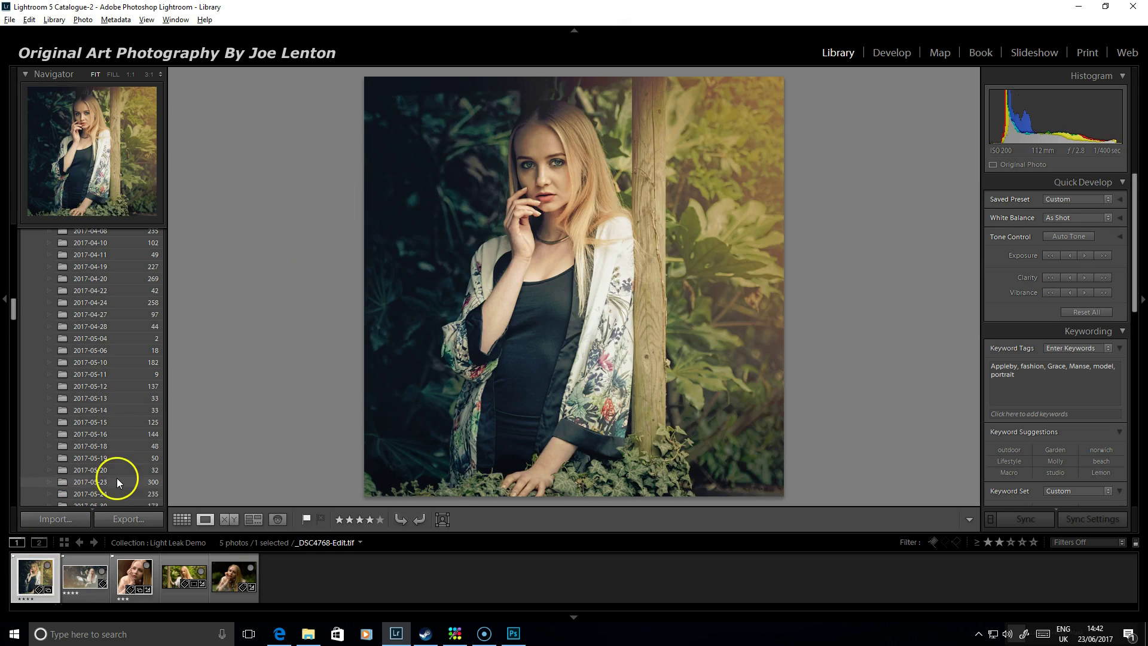